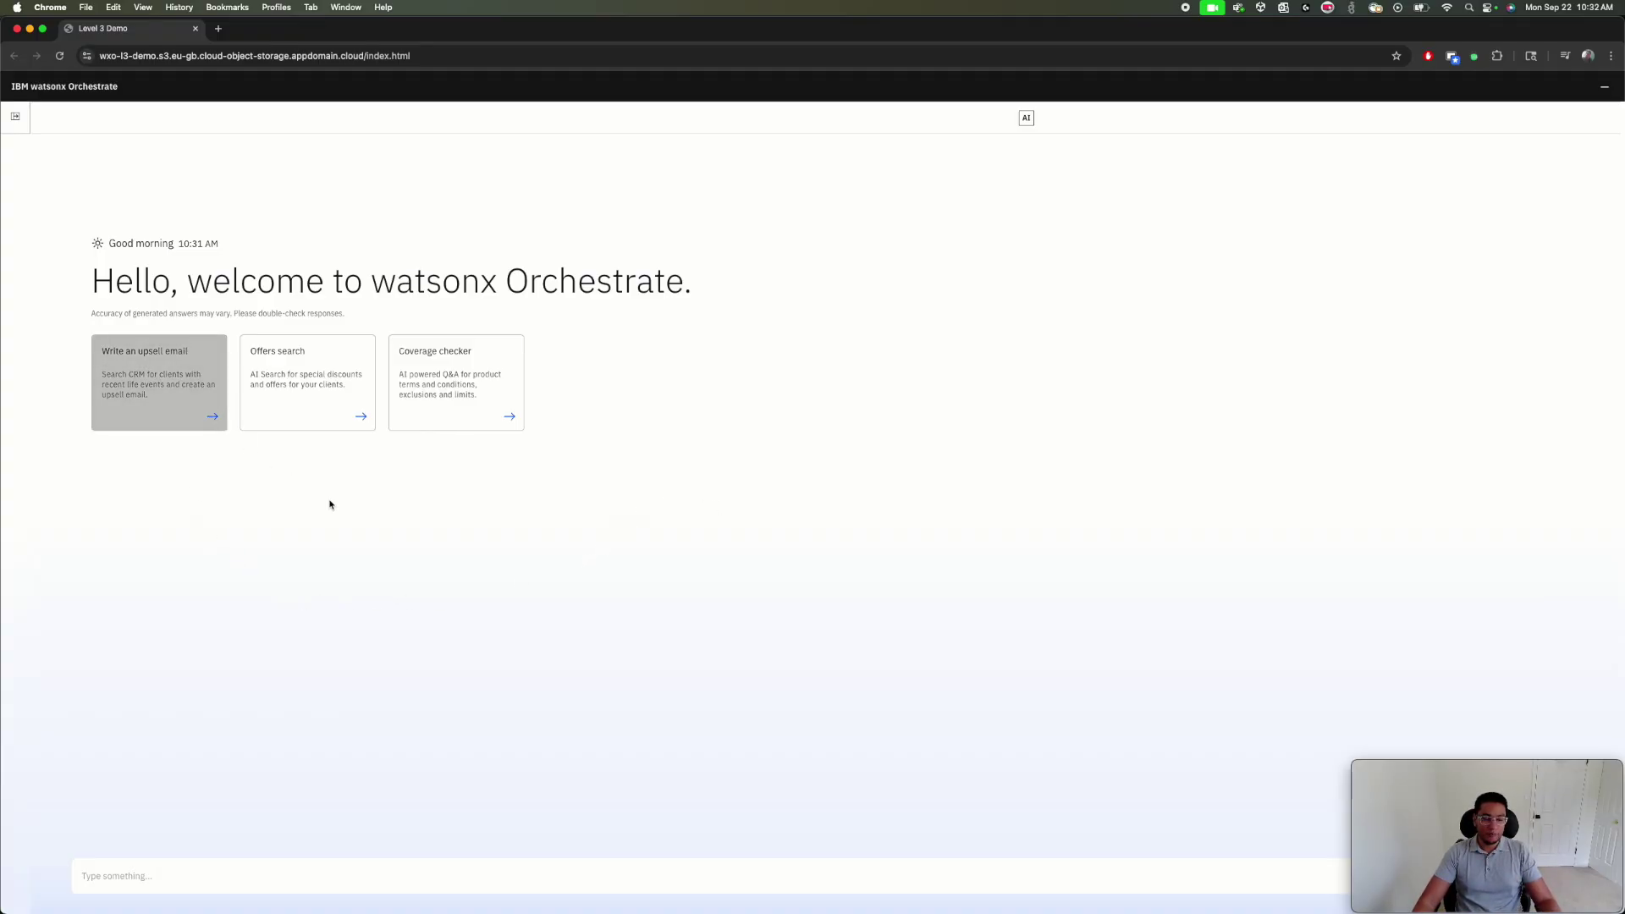
Step: Start the Write an upsell email task and apply it to the customer who recently turned 64
{"action": "left_click", "coordinate": [201, 873]}
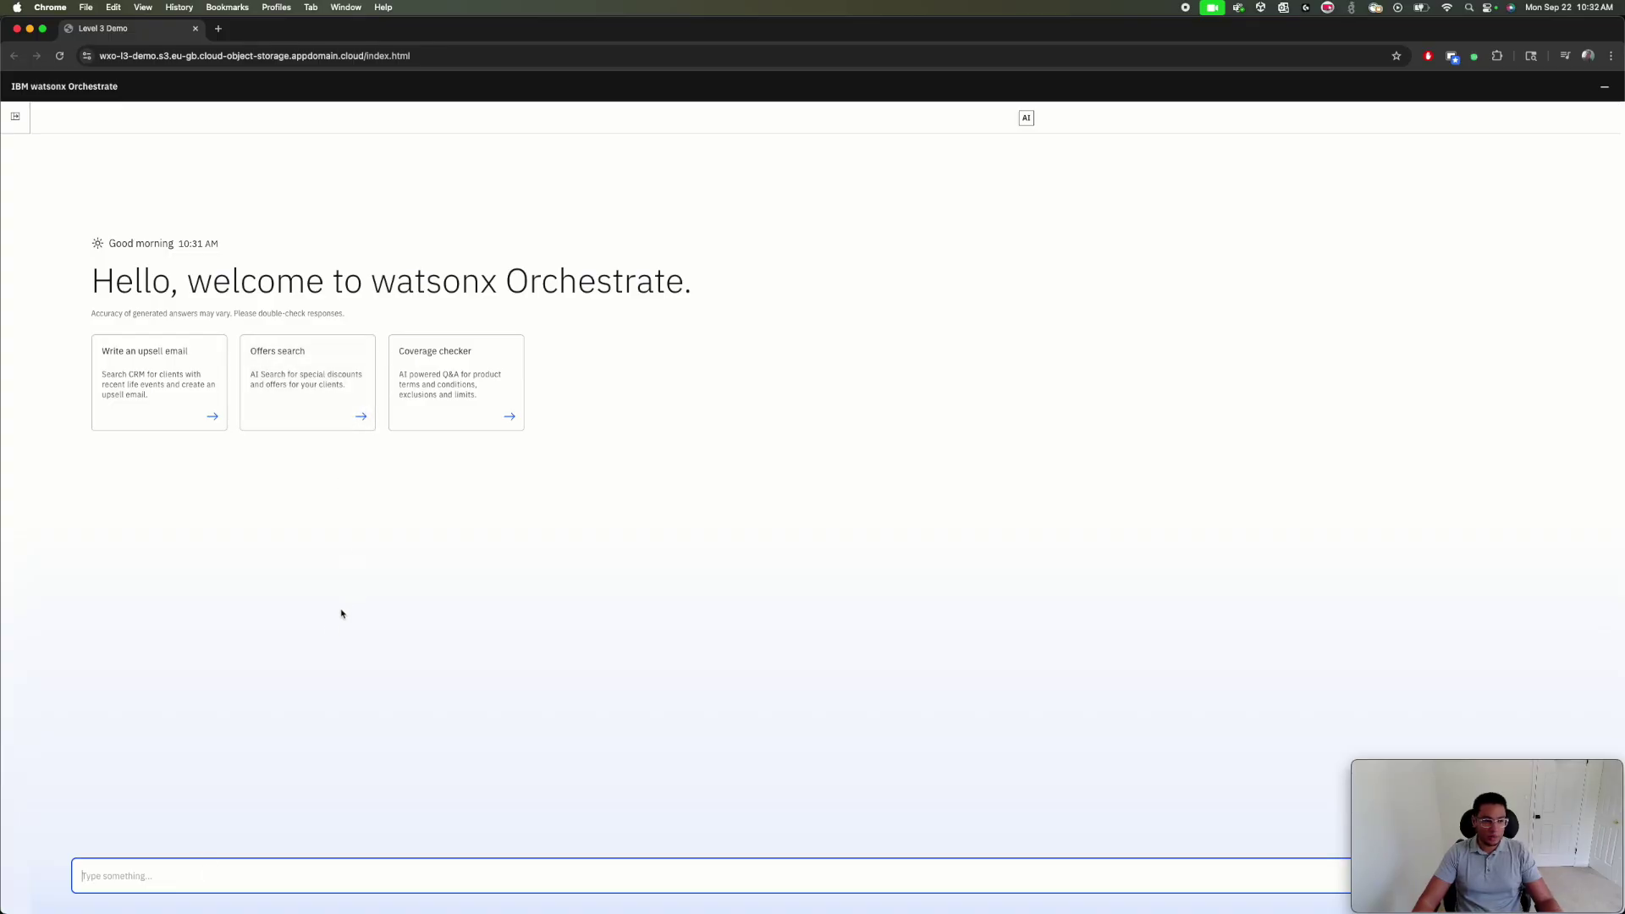
{"action": "left_click", "coordinate": [299, 644]}
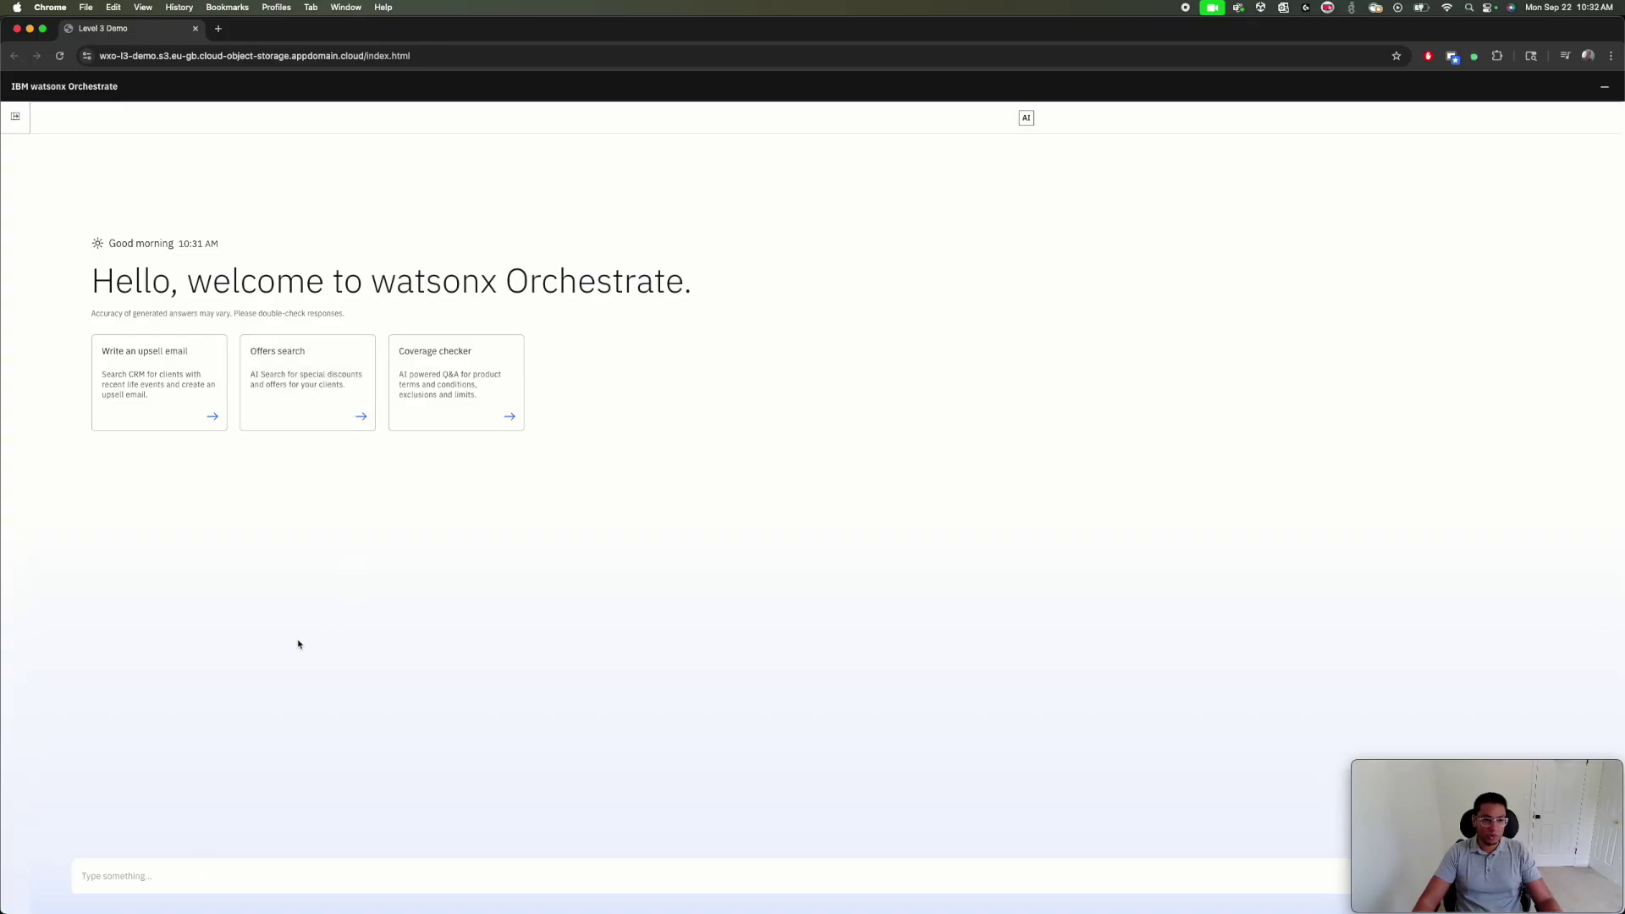
{"action": "left_click", "coordinate": [178, 412]}
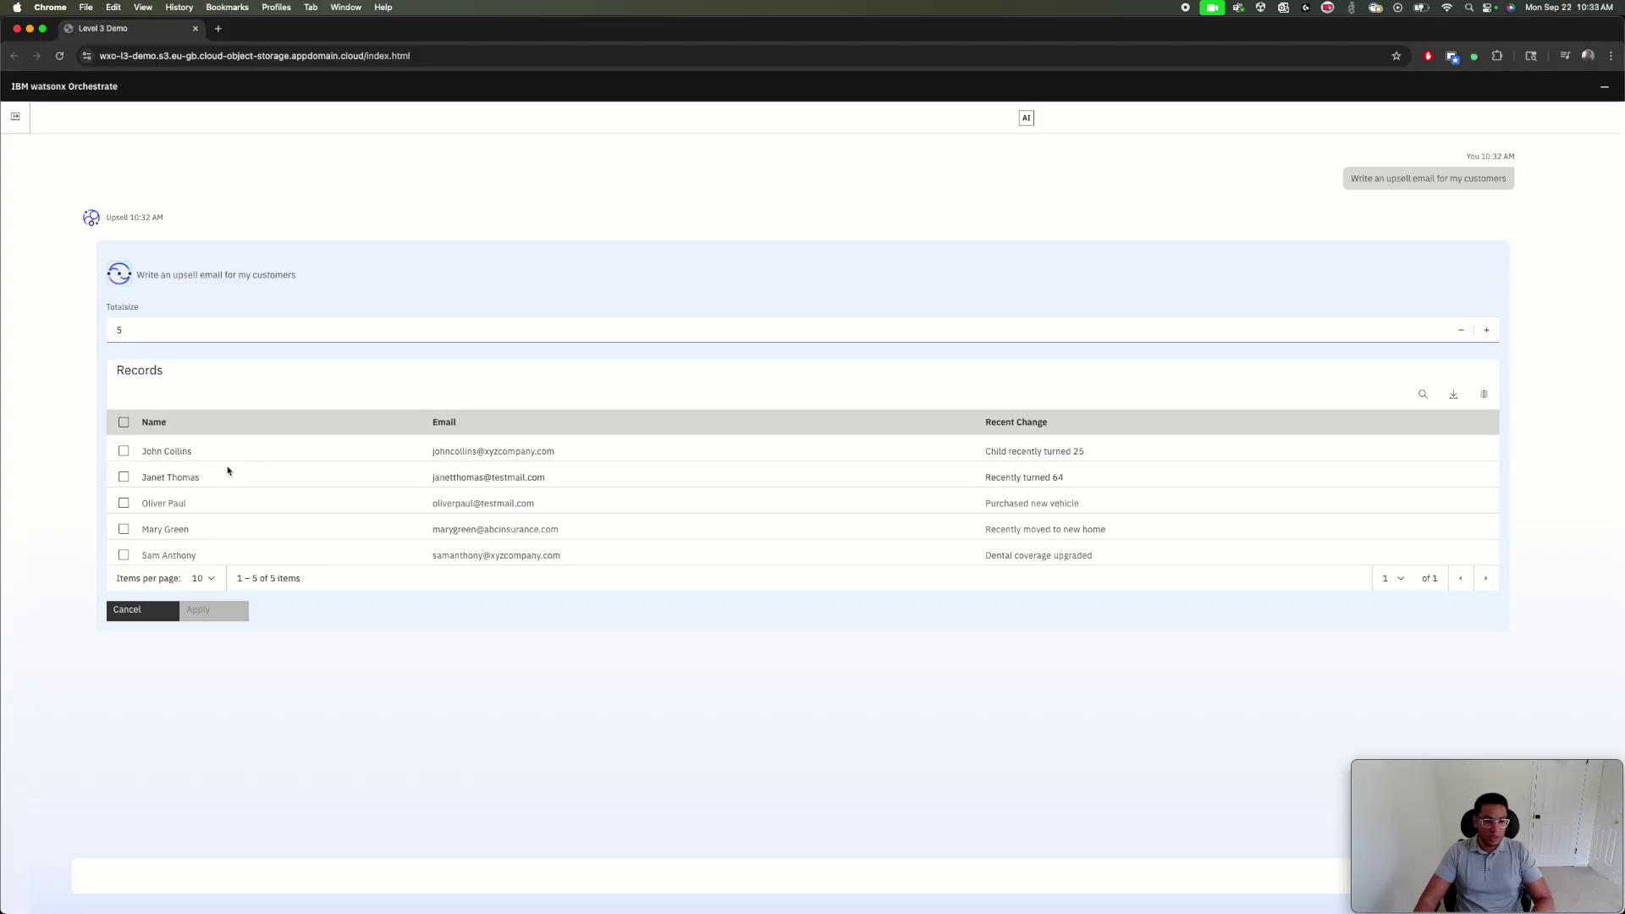
{"action": "left_click", "coordinate": [124, 477]}
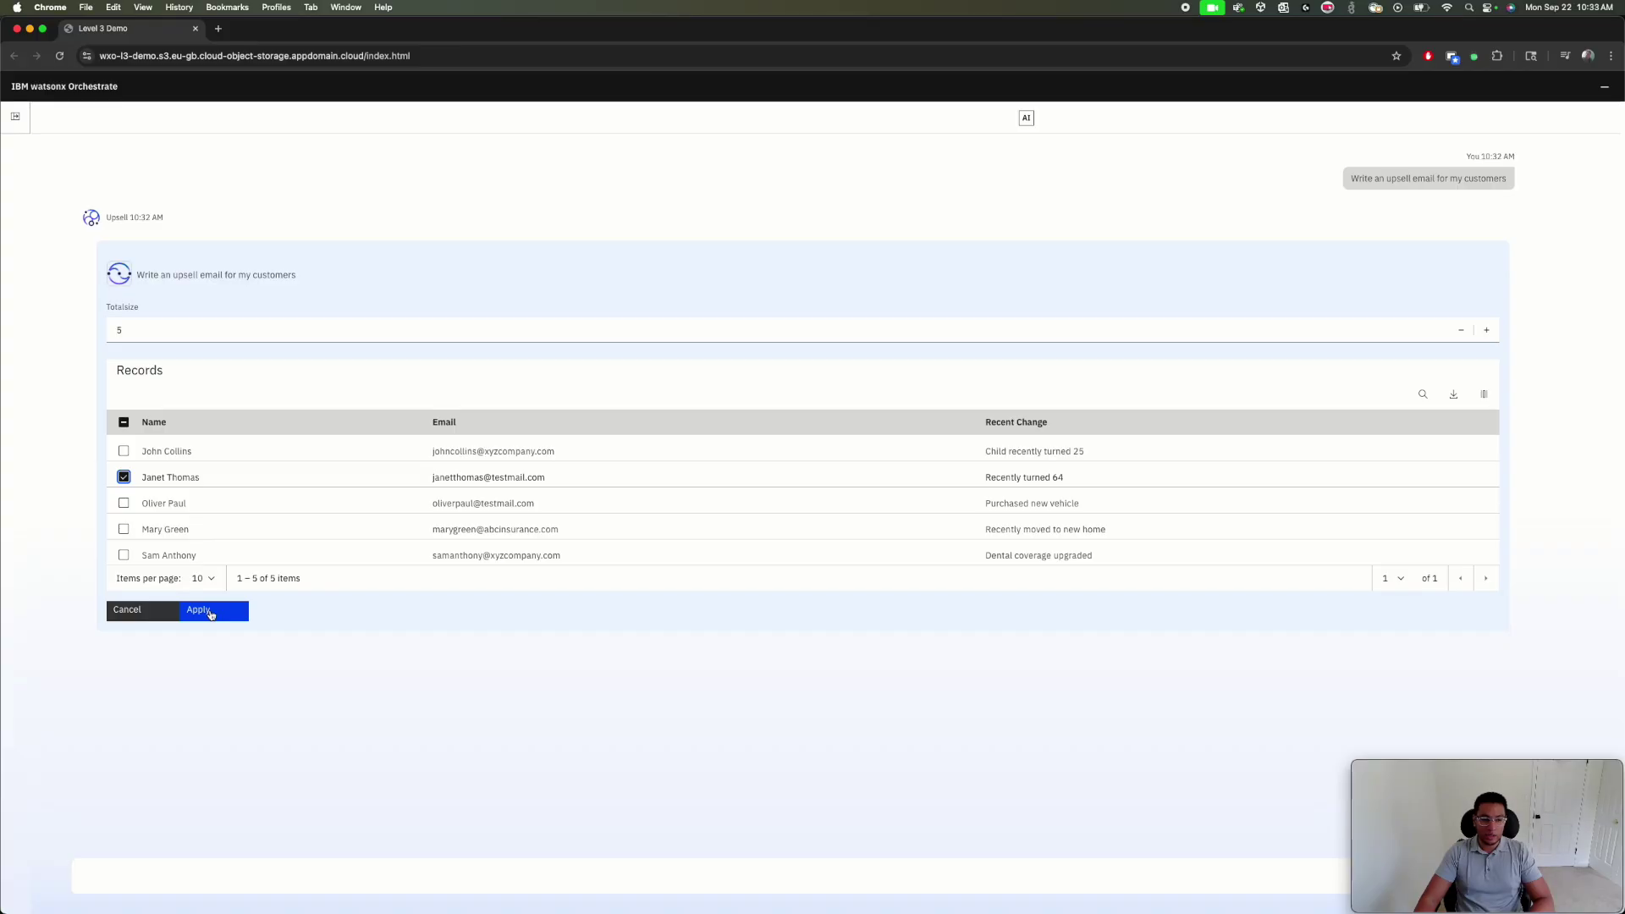
{"action": "left_click", "coordinate": [210, 615]}
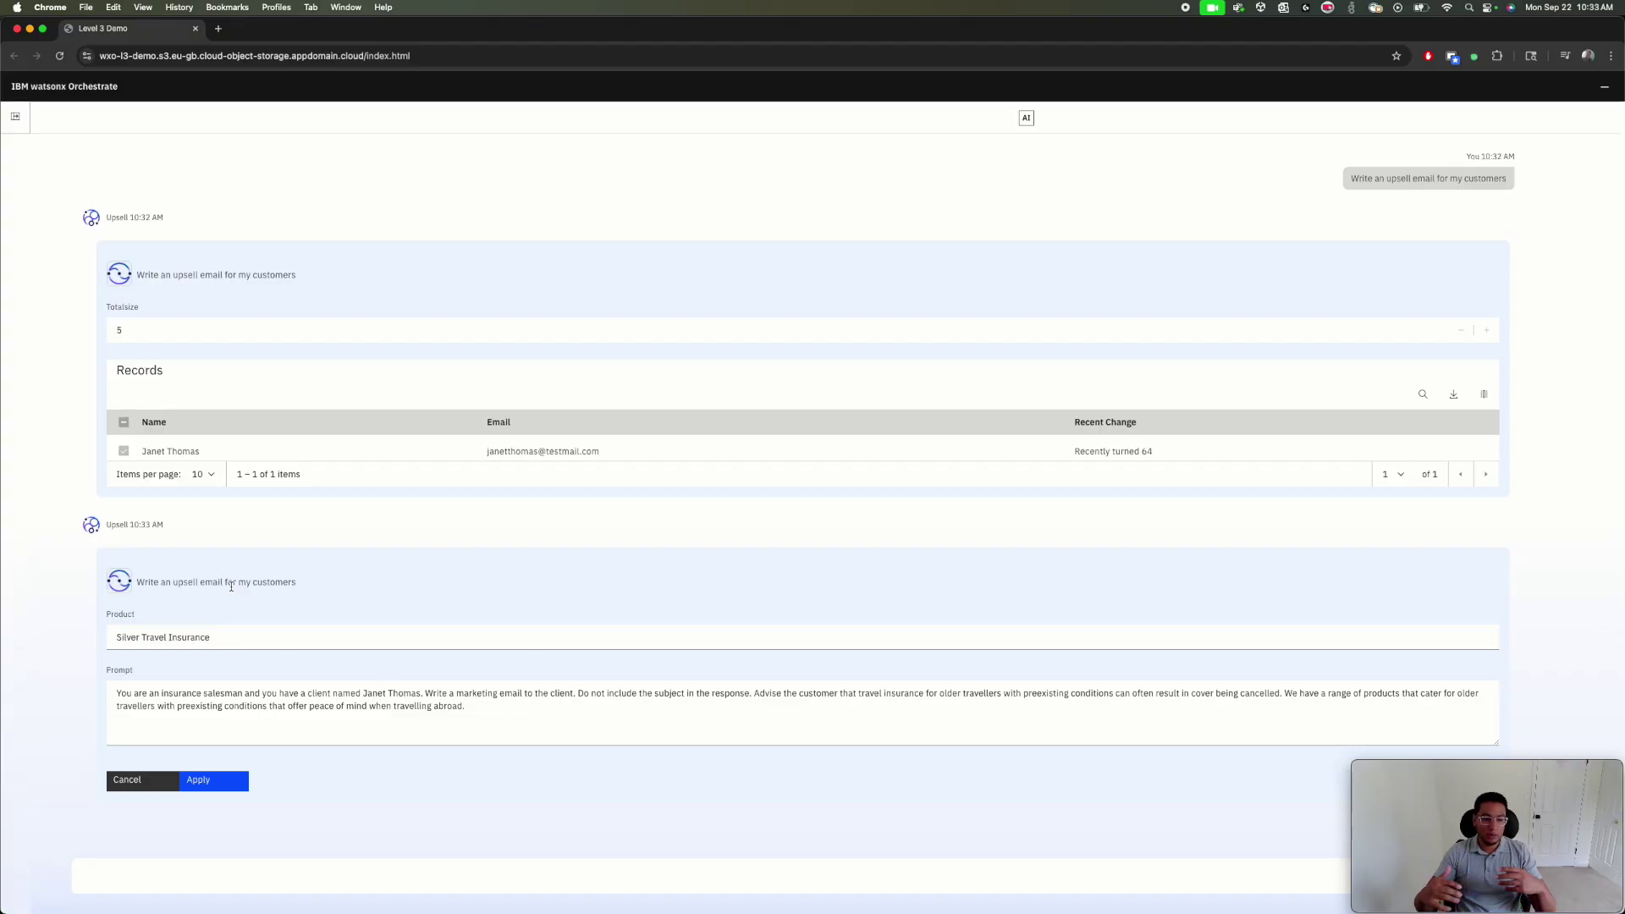
Step: Generate the upsell email with Silver Travel Insurance as the product and the suggested prompt for older travellers
{"action": "left_click", "coordinate": [244, 633]}
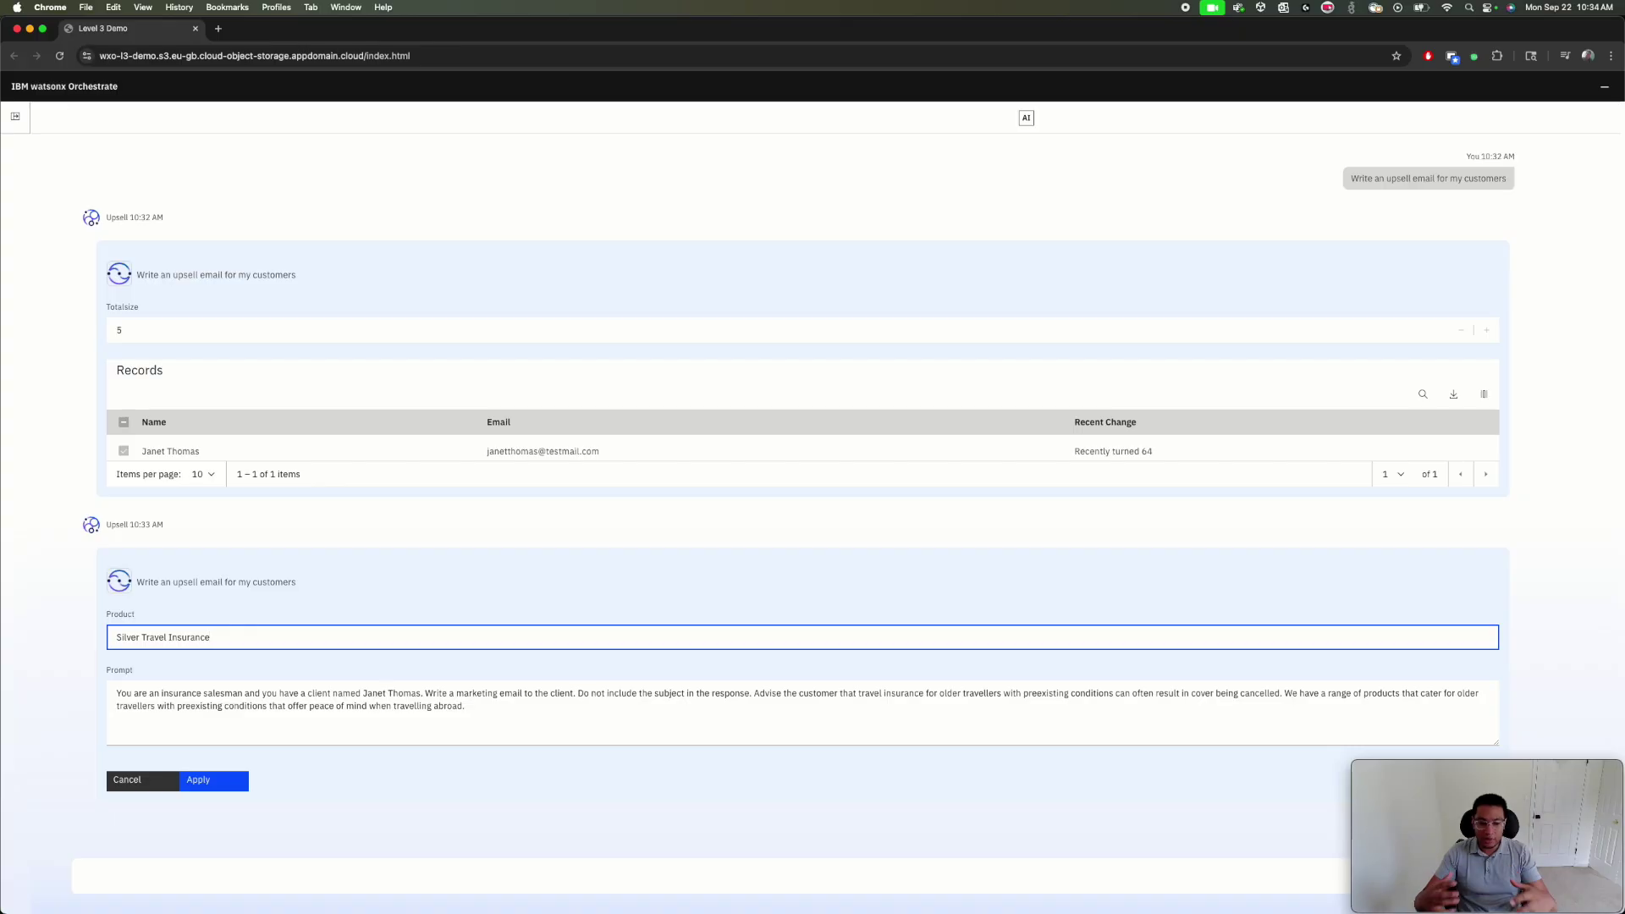
{"action": "left_click", "coordinate": [339, 692]}
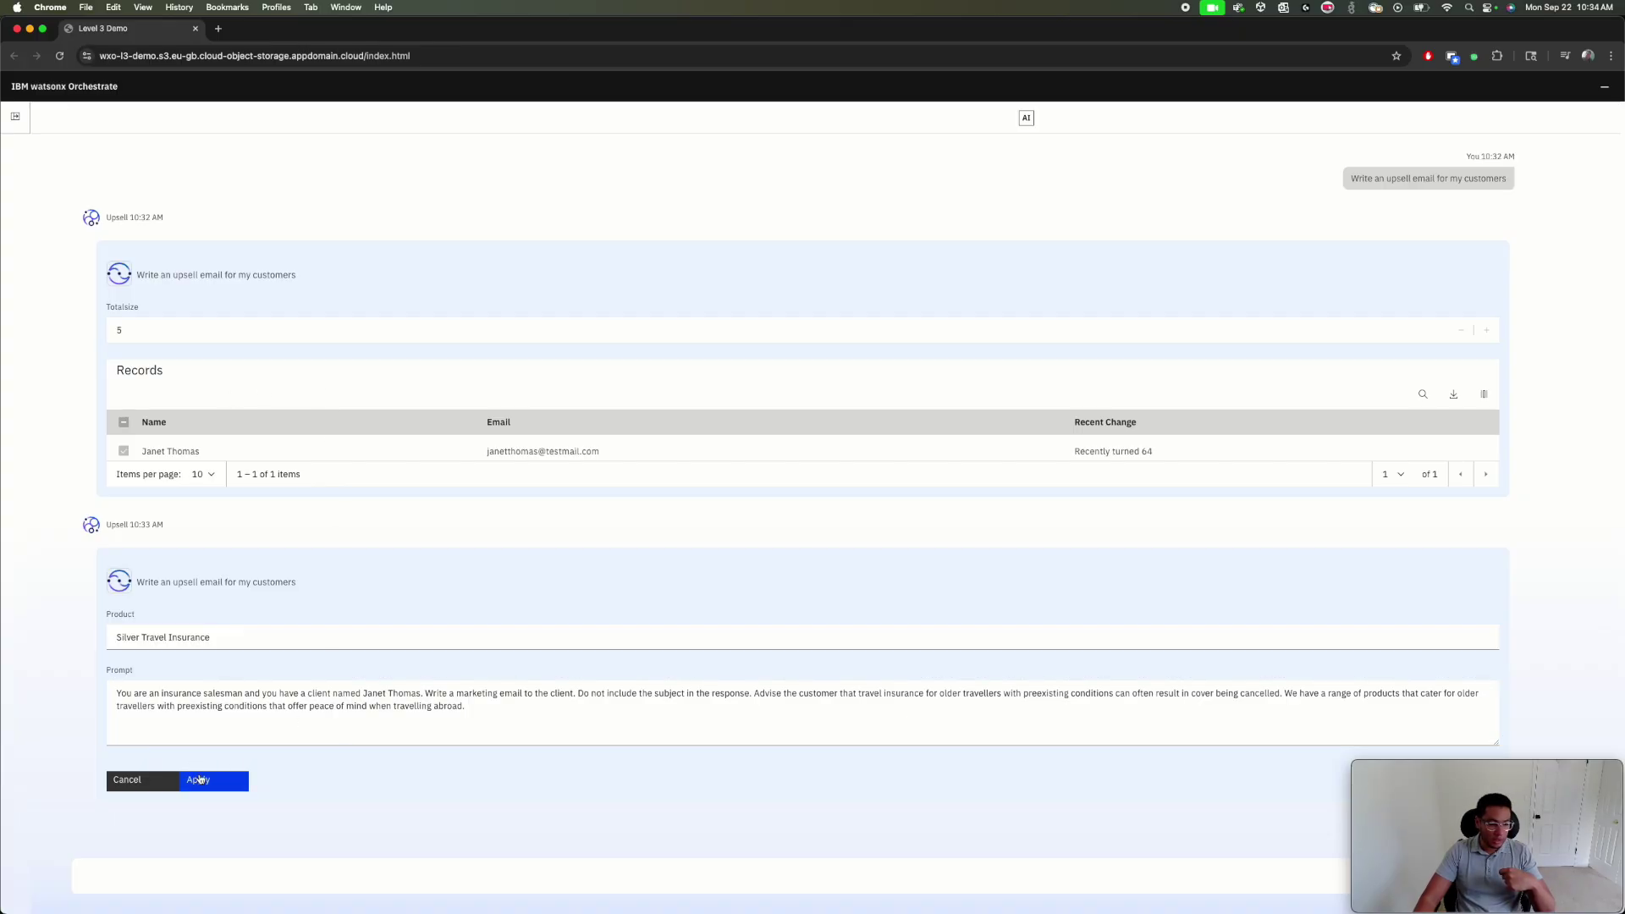
{"action": "left_click", "coordinate": [212, 783]}
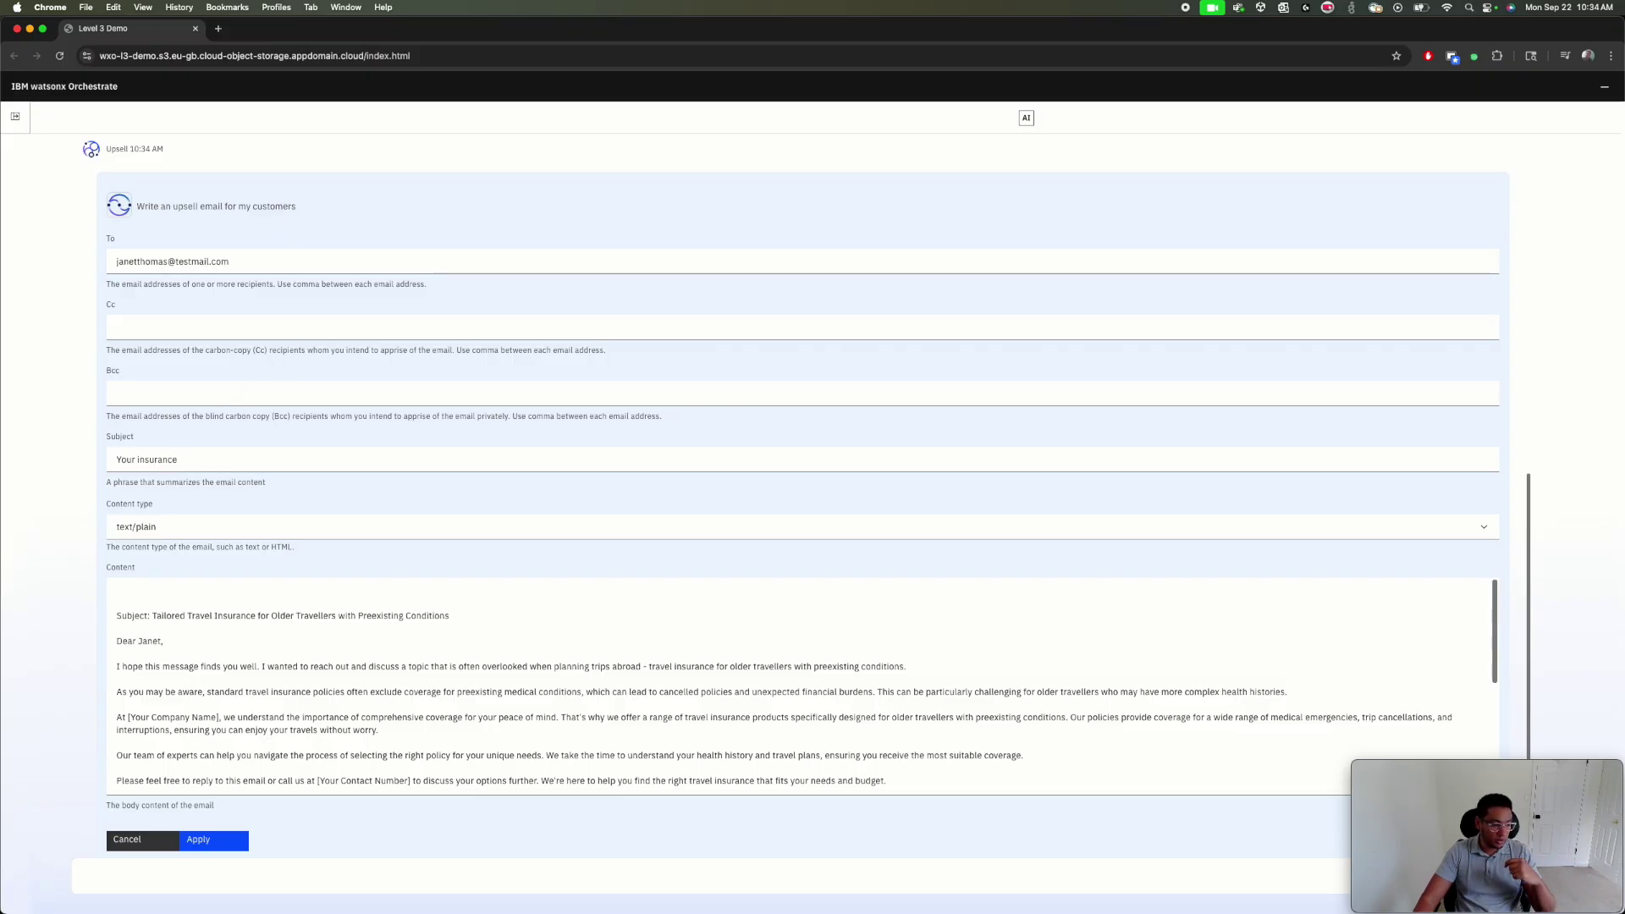
Step: Review the generated email's full body text, from the subject line to the closing placeholders and end notes
{"action": "left_click", "coordinate": [249, 637]}
{"action": "scroll", "coordinate": [249, 636], "scroll_direction": "down", "scroll_amount": 8}
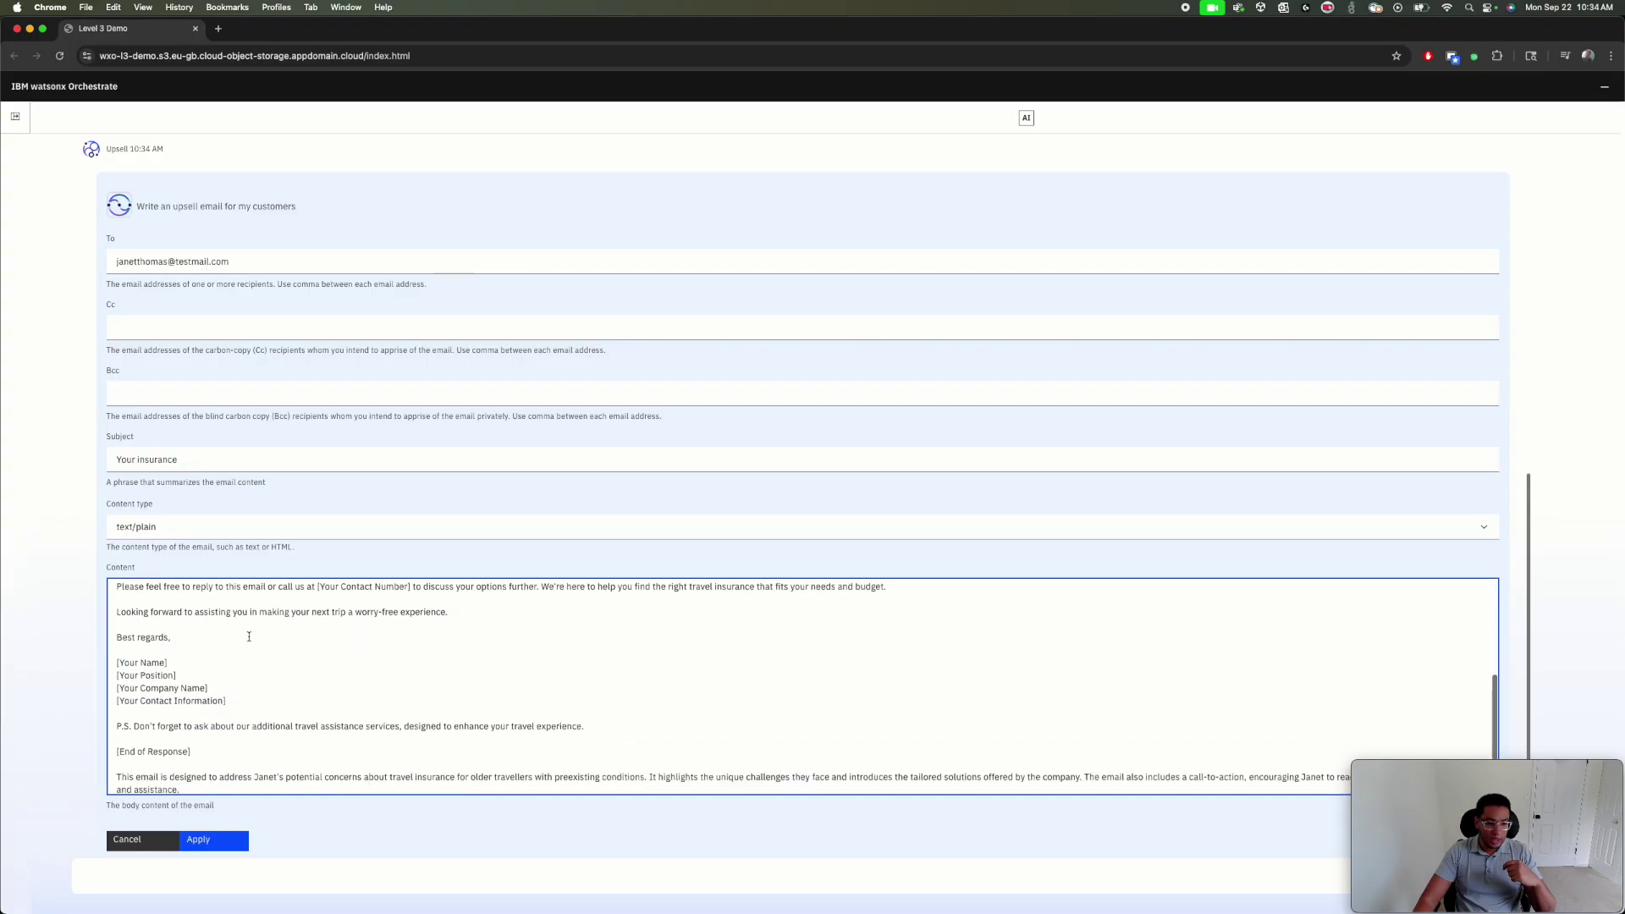
{"action": "scroll", "coordinate": [249, 637], "scroll_direction": "up", "scroll_amount": 10}
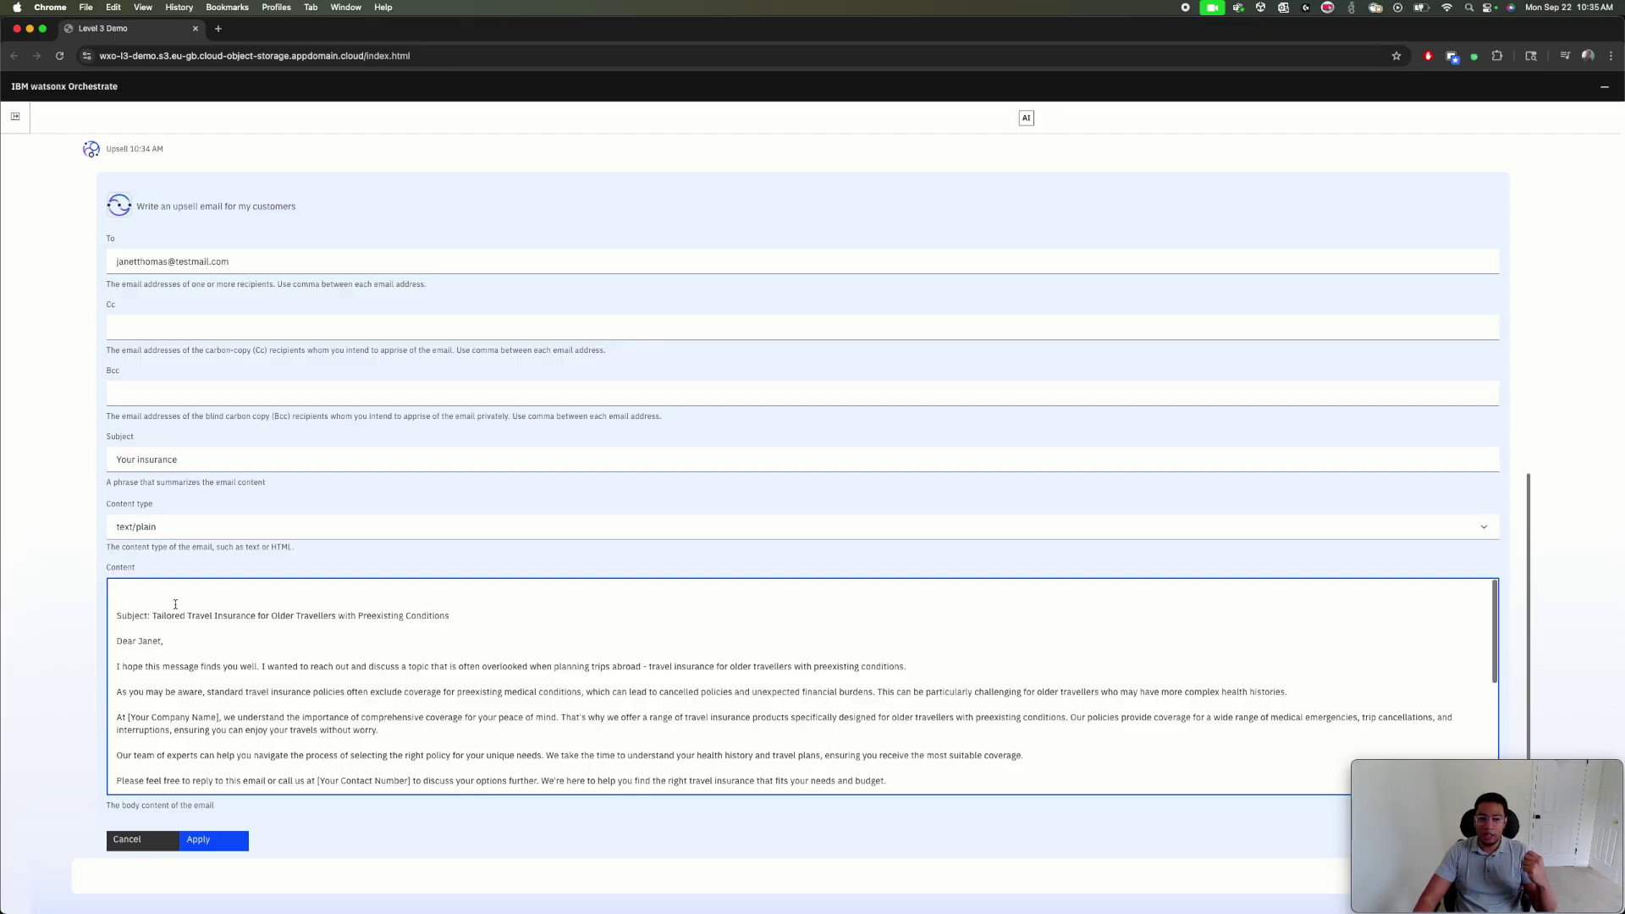
{"action": "scroll", "coordinate": [175, 604], "scroll_direction": "down", "scroll_amount": 8}
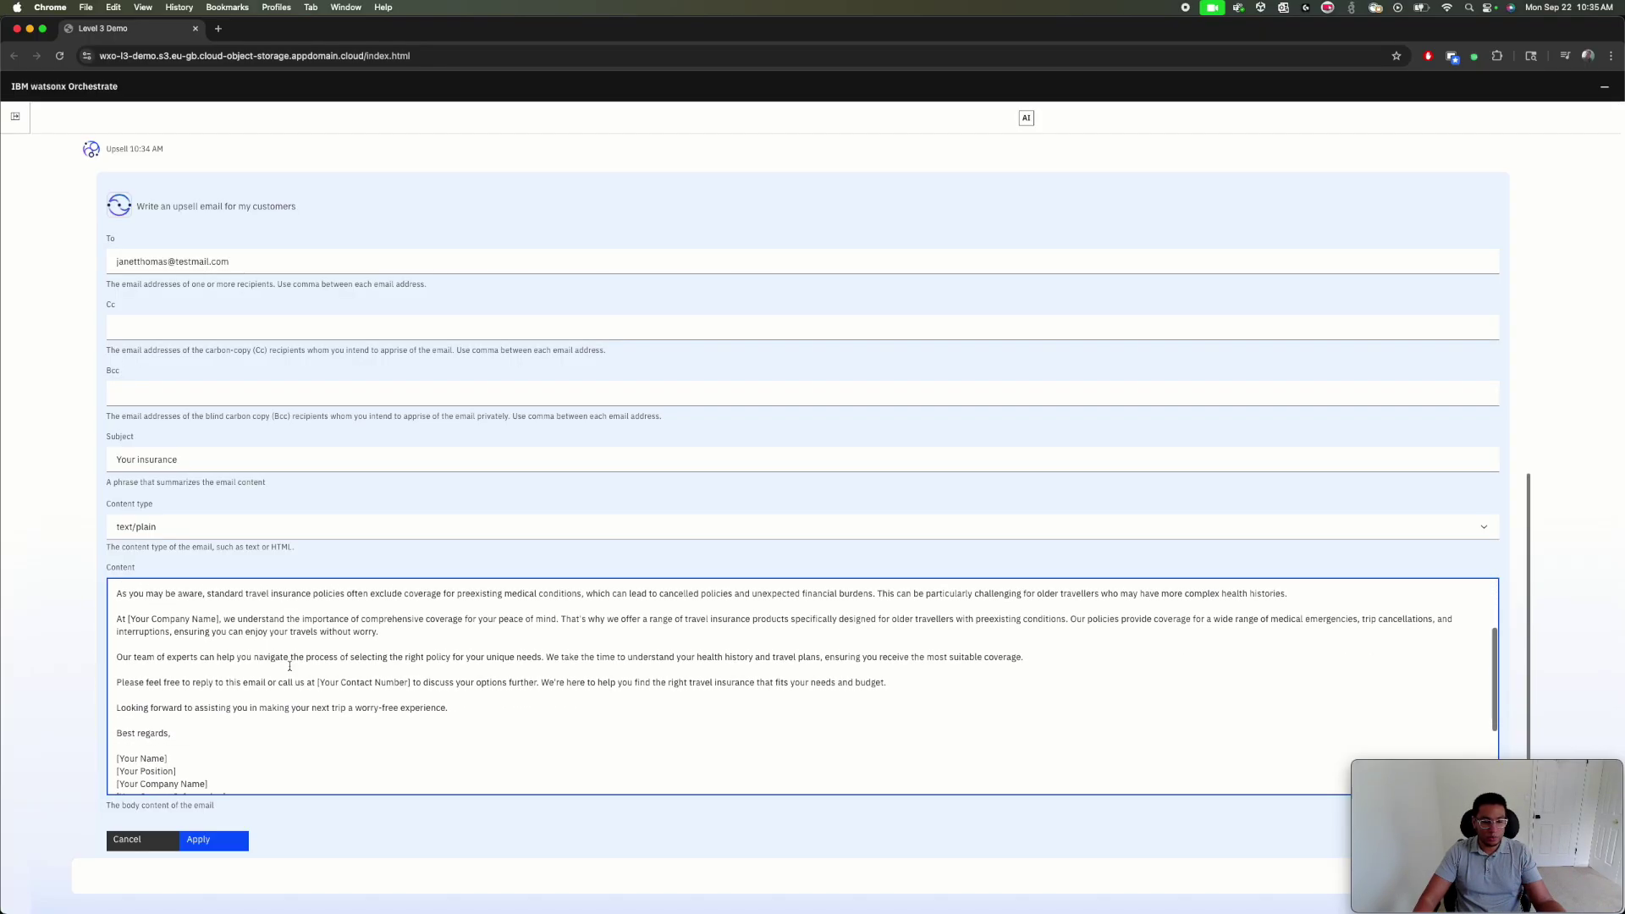
{"action": "scroll", "coordinate": [287, 657], "scroll_direction": "down", "scroll_amount": 1}
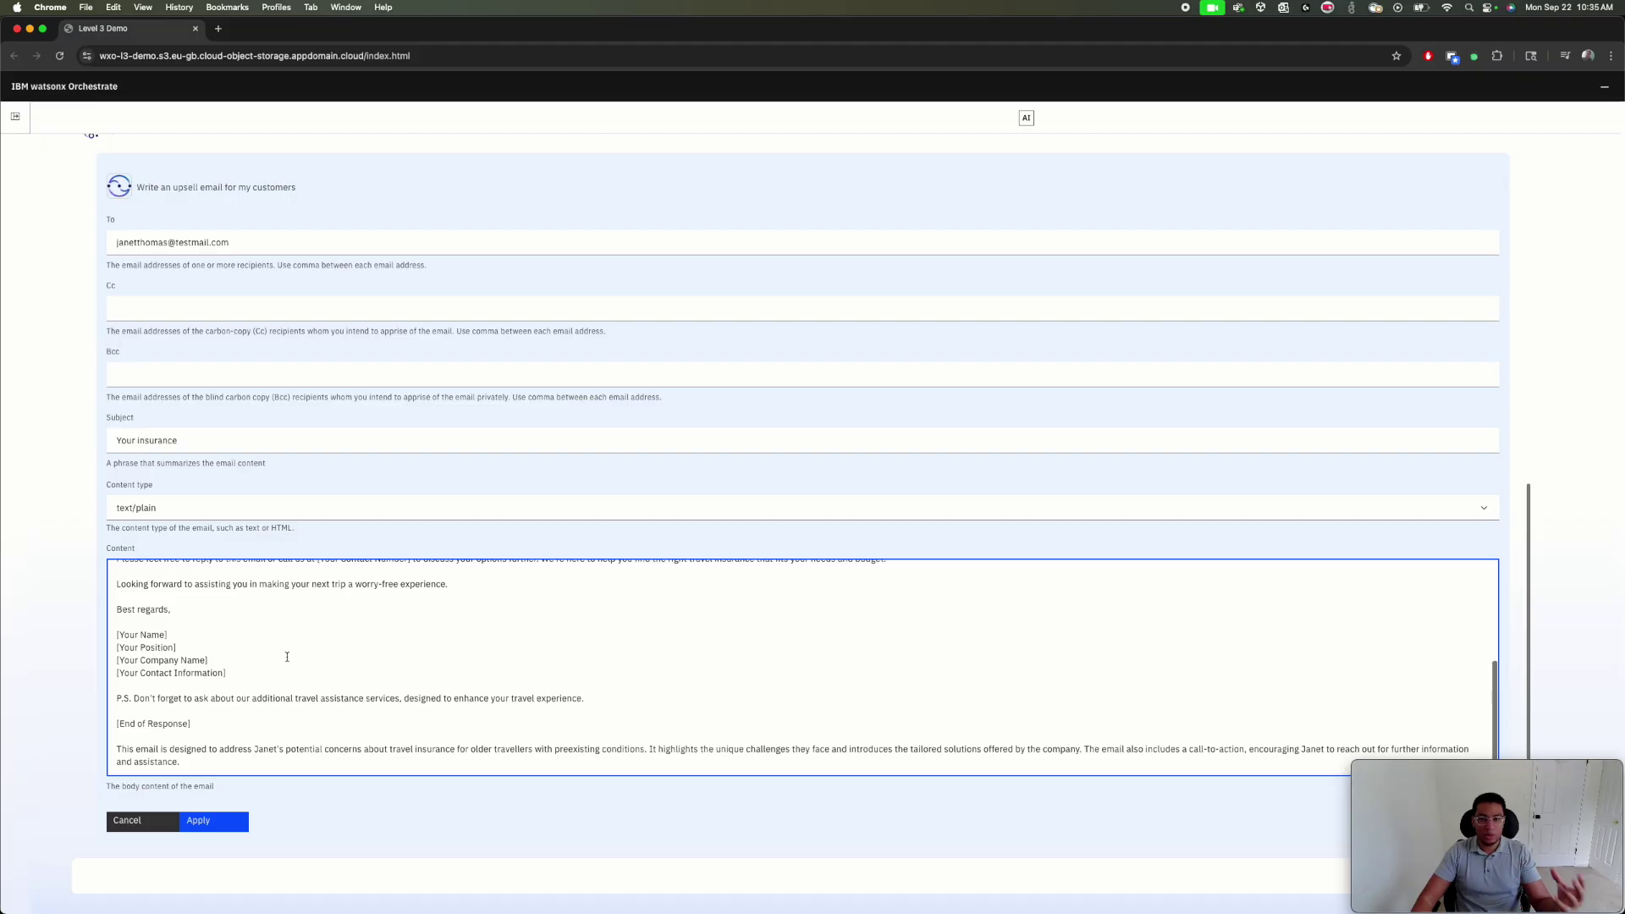
{"action": "scroll", "coordinate": [237, 665], "scroll_direction": "up", "scroll_amount": 1}
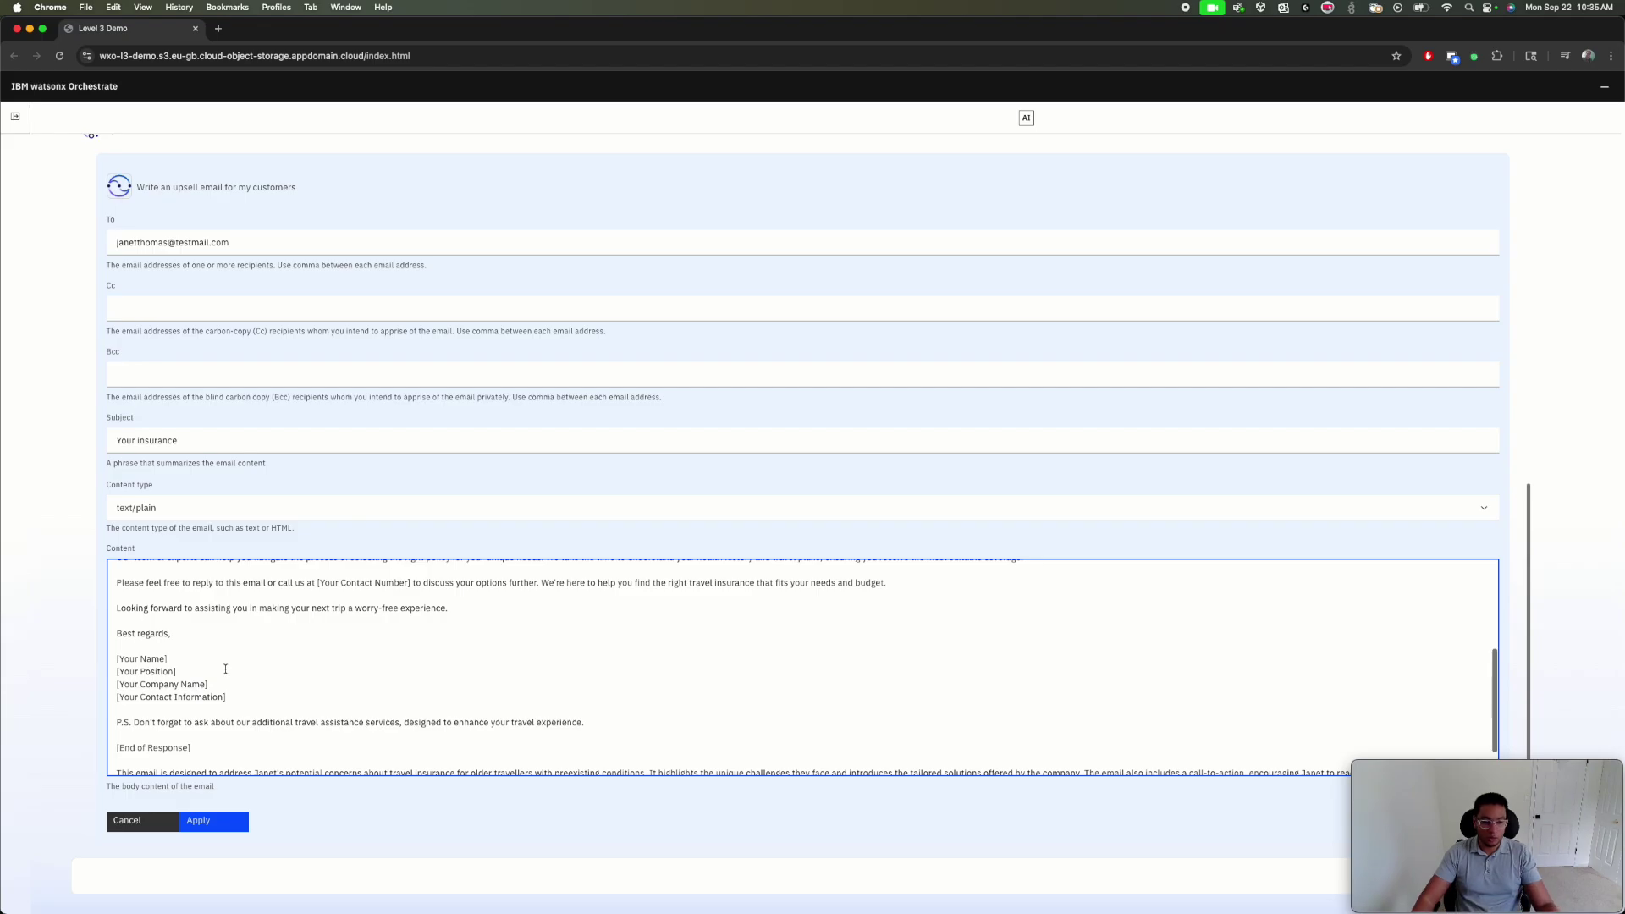
{"action": "scroll", "coordinate": [225, 668], "scroll_direction": "up", "scroll_amount": 2}
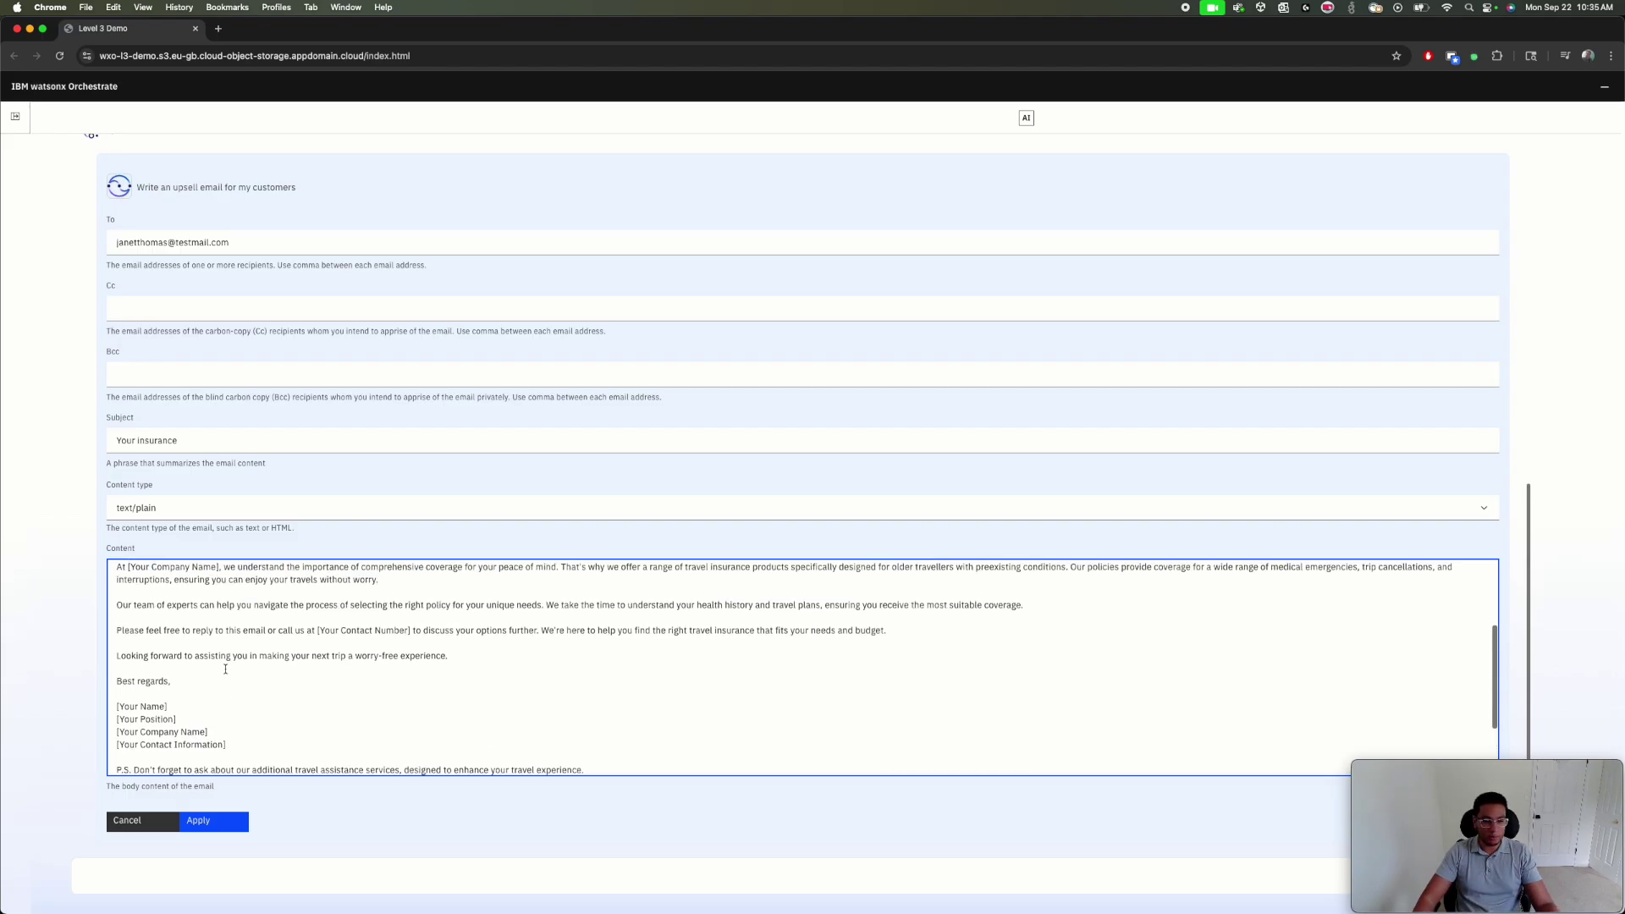
{"action": "scroll", "coordinate": [225, 669], "scroll_direction": "up", "scroll_amount": 1}
{"action": "scroll", "coordinate": [201, 652], "scroll_direction": "up", "scroll_amount": 4}
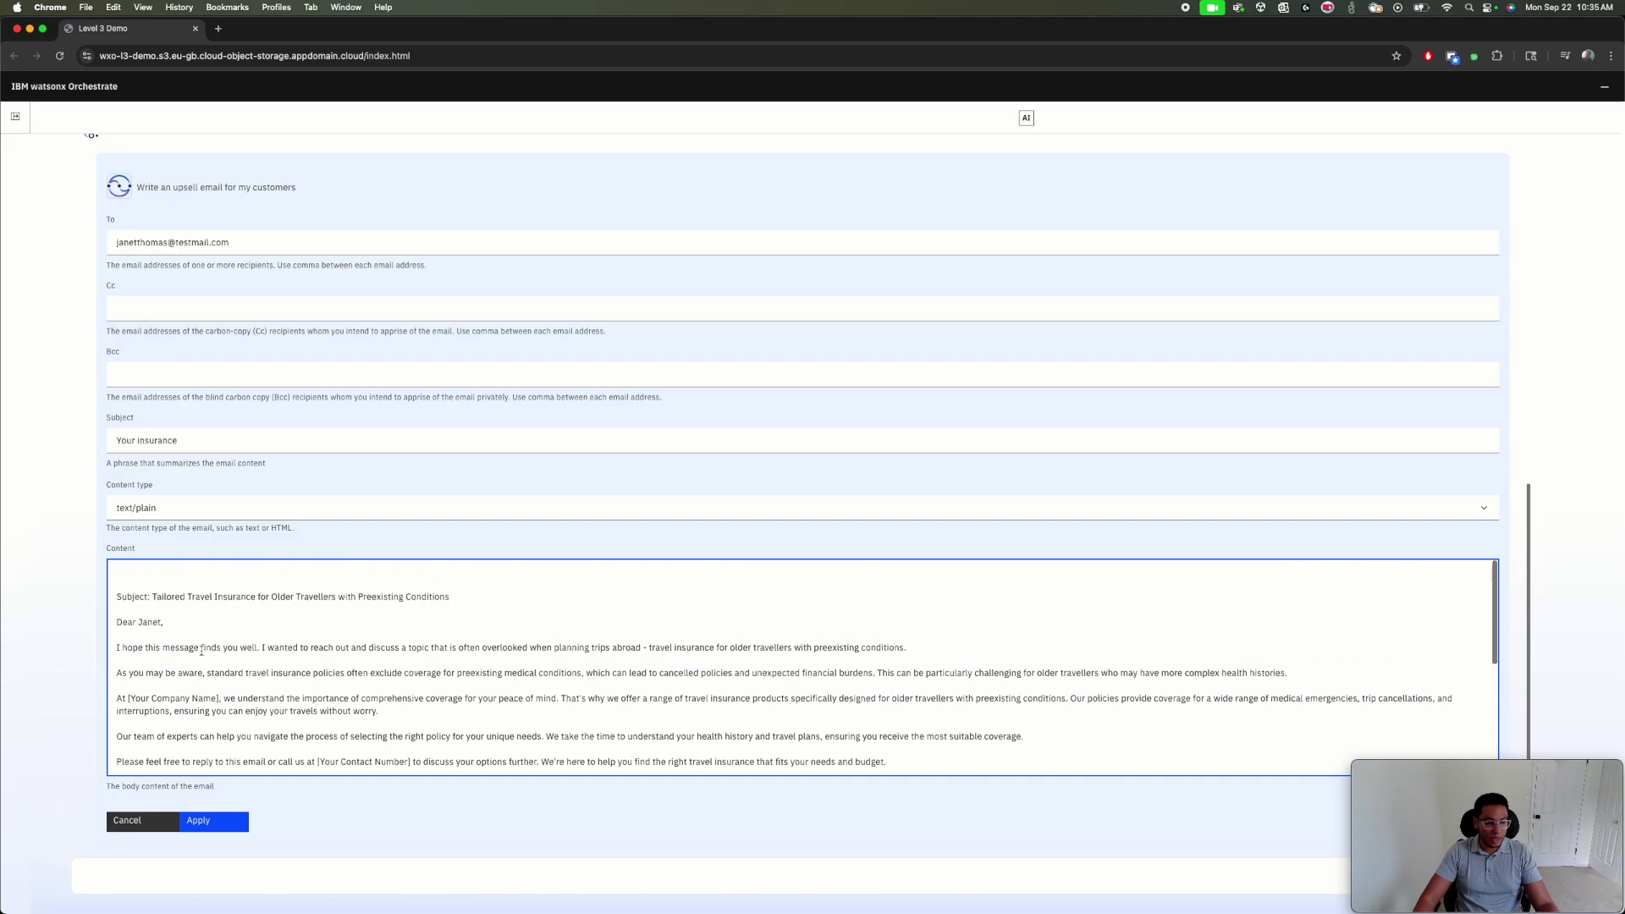
Step: Move "Tailored Travel Insurance for Older Travellers with Preexisting Conditions" from the email body into the Subject field, replacing its text
{"action": "left_click", "coordinate": [153, 597]}
{"action": "key", "text": "super+shift+Right"}
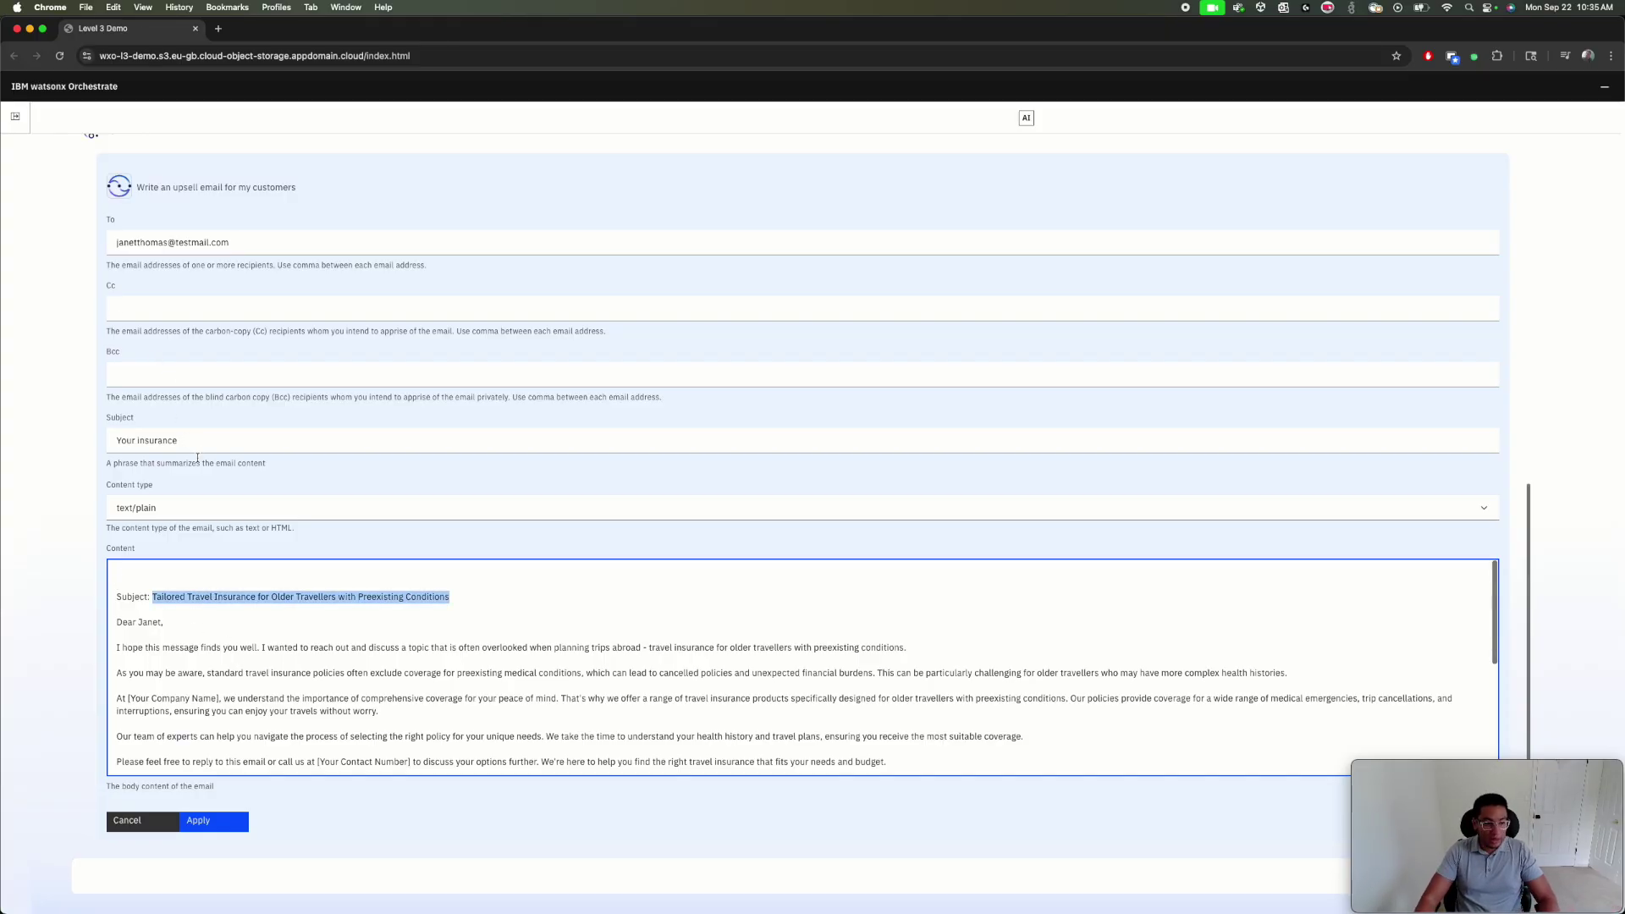
{"action": "key", "text": "super+x"}
{"action": "triple_click", "coordinate": [191, 440]}
{"action": "key", "text": "super+v"}
Step: Remove the leftover "Subject:" label and the blank lines above the greeting in the email body
{"action": "left_click", "coordinate": [211, 597]}
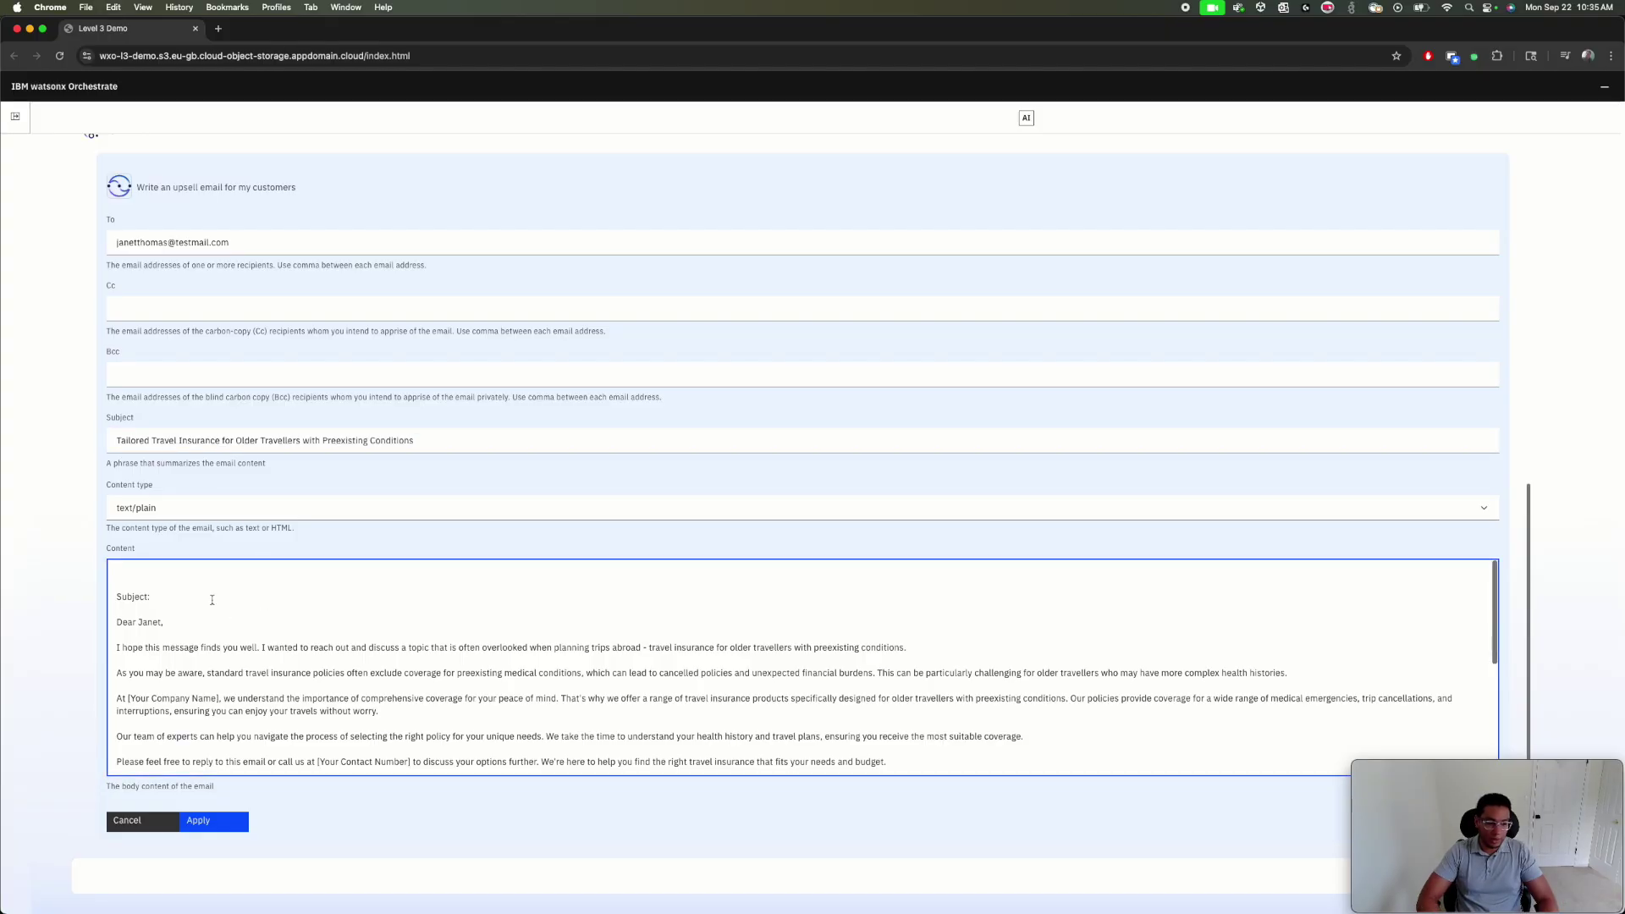
{"action": "double_click", "coordinate": [133, 597]}
{"action": "key", "text": "BackSpace"}
{"action": "key", "text": "BackSpace"}
Step: Copy the entire email body, switch to TextEdit and paste it into the untitled document
{"action": "scroll", "coordinate": [243, 617], "scroll_direction": "down", "scroll_amount": 2}
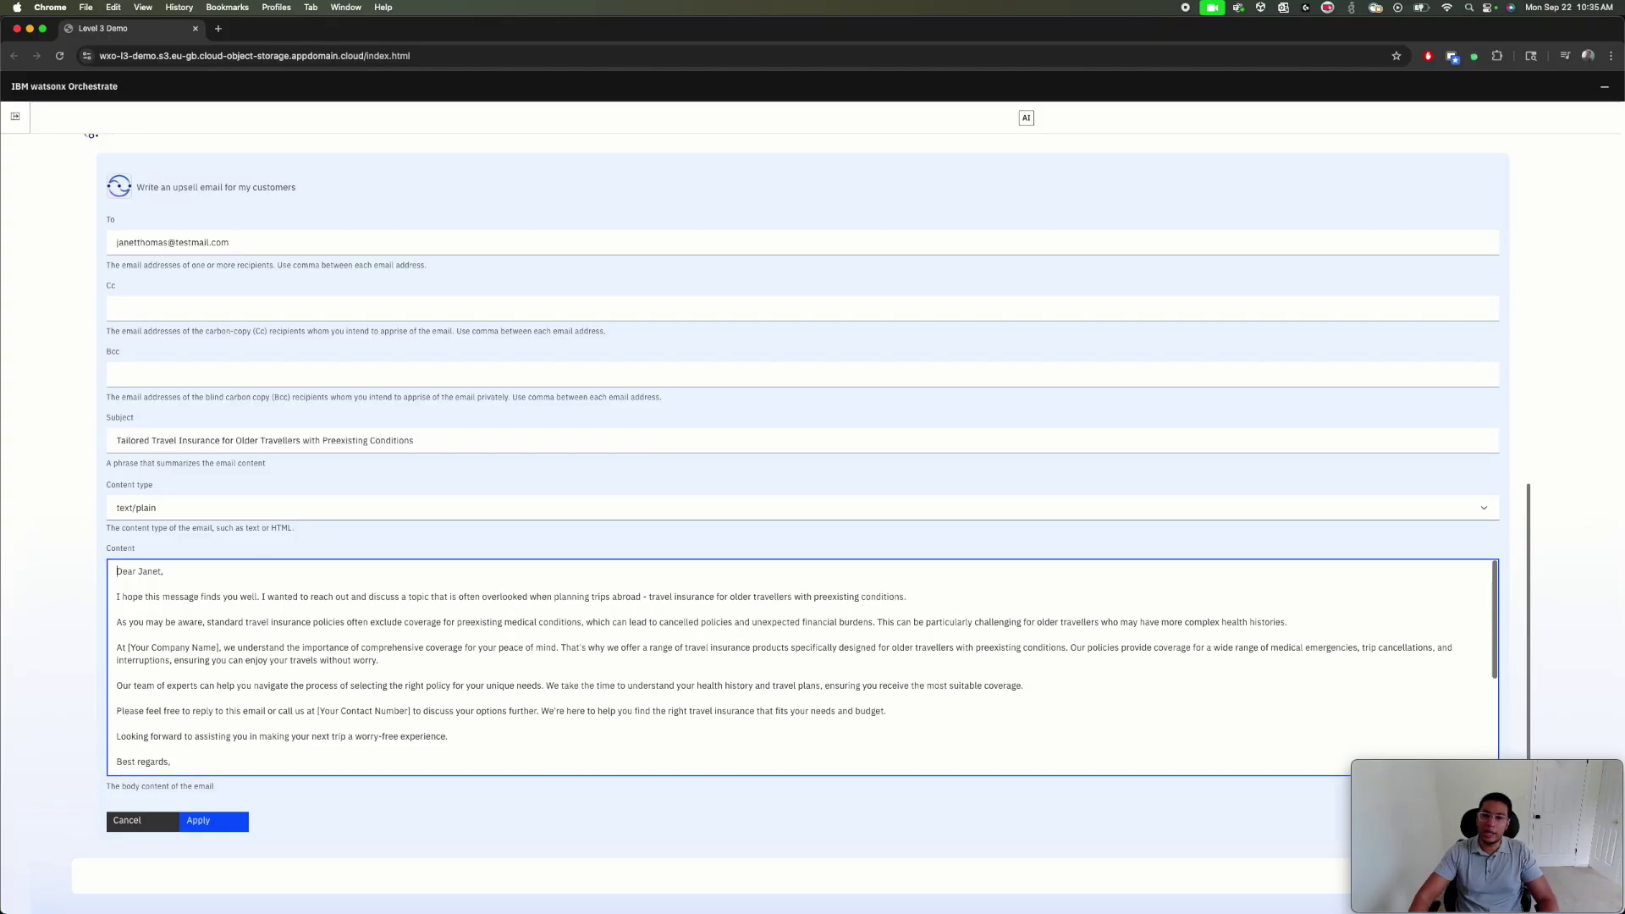
{"action": "scroll", "coordinate": [244, 618], "scroll_direction": "down", "scroll_amount": 6}
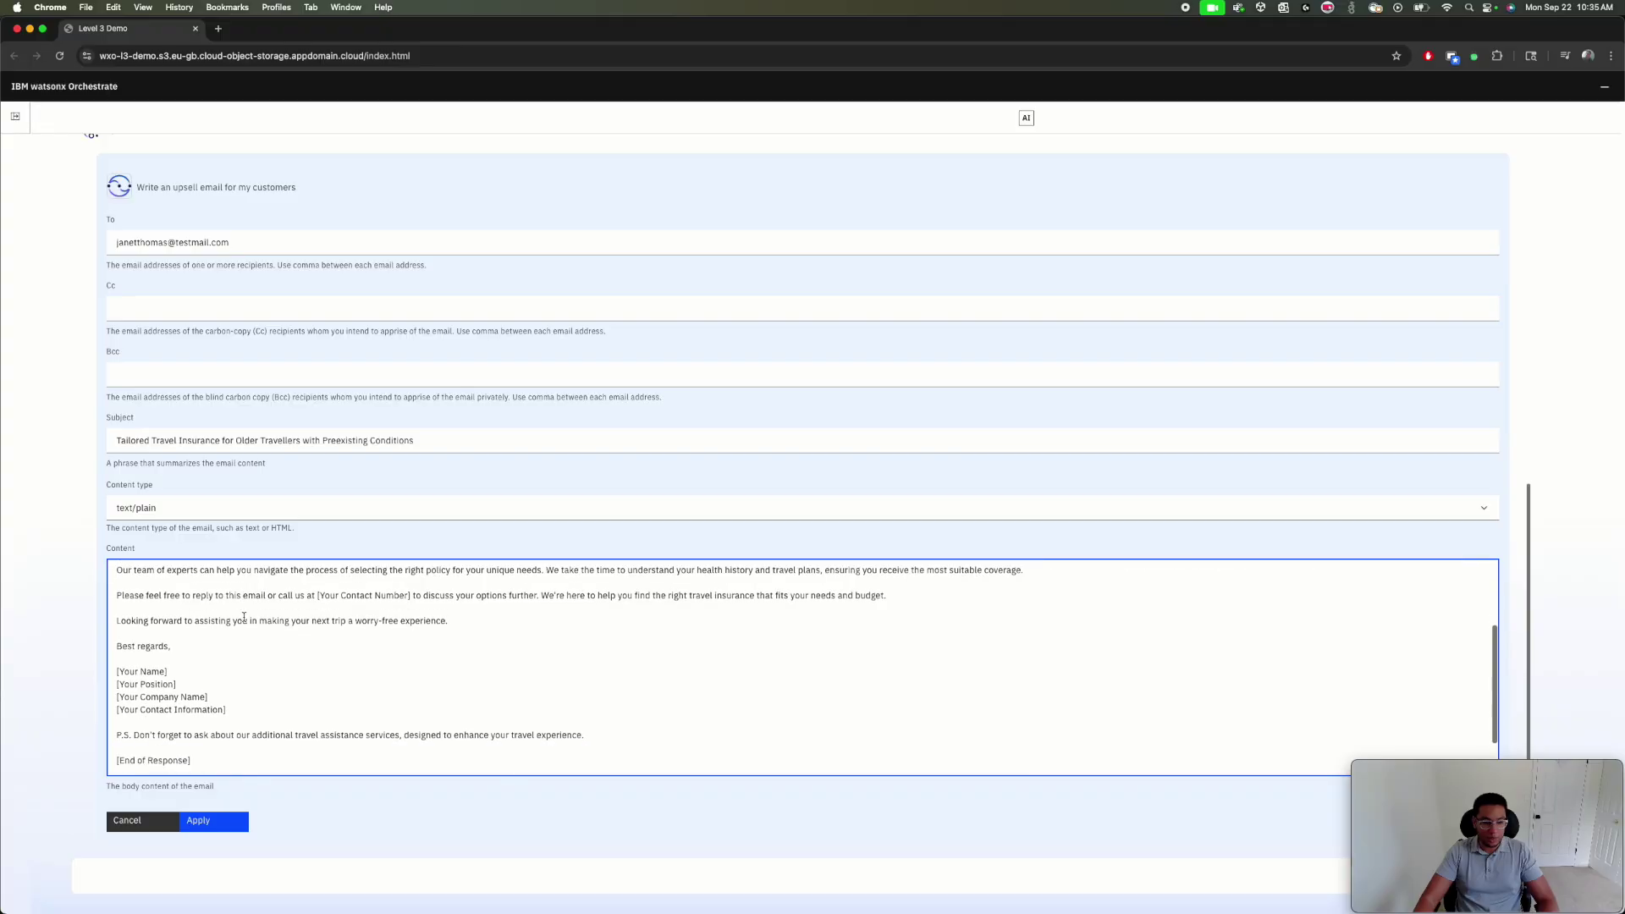
{"action": "left_click", "coordinate": [307, 640]}
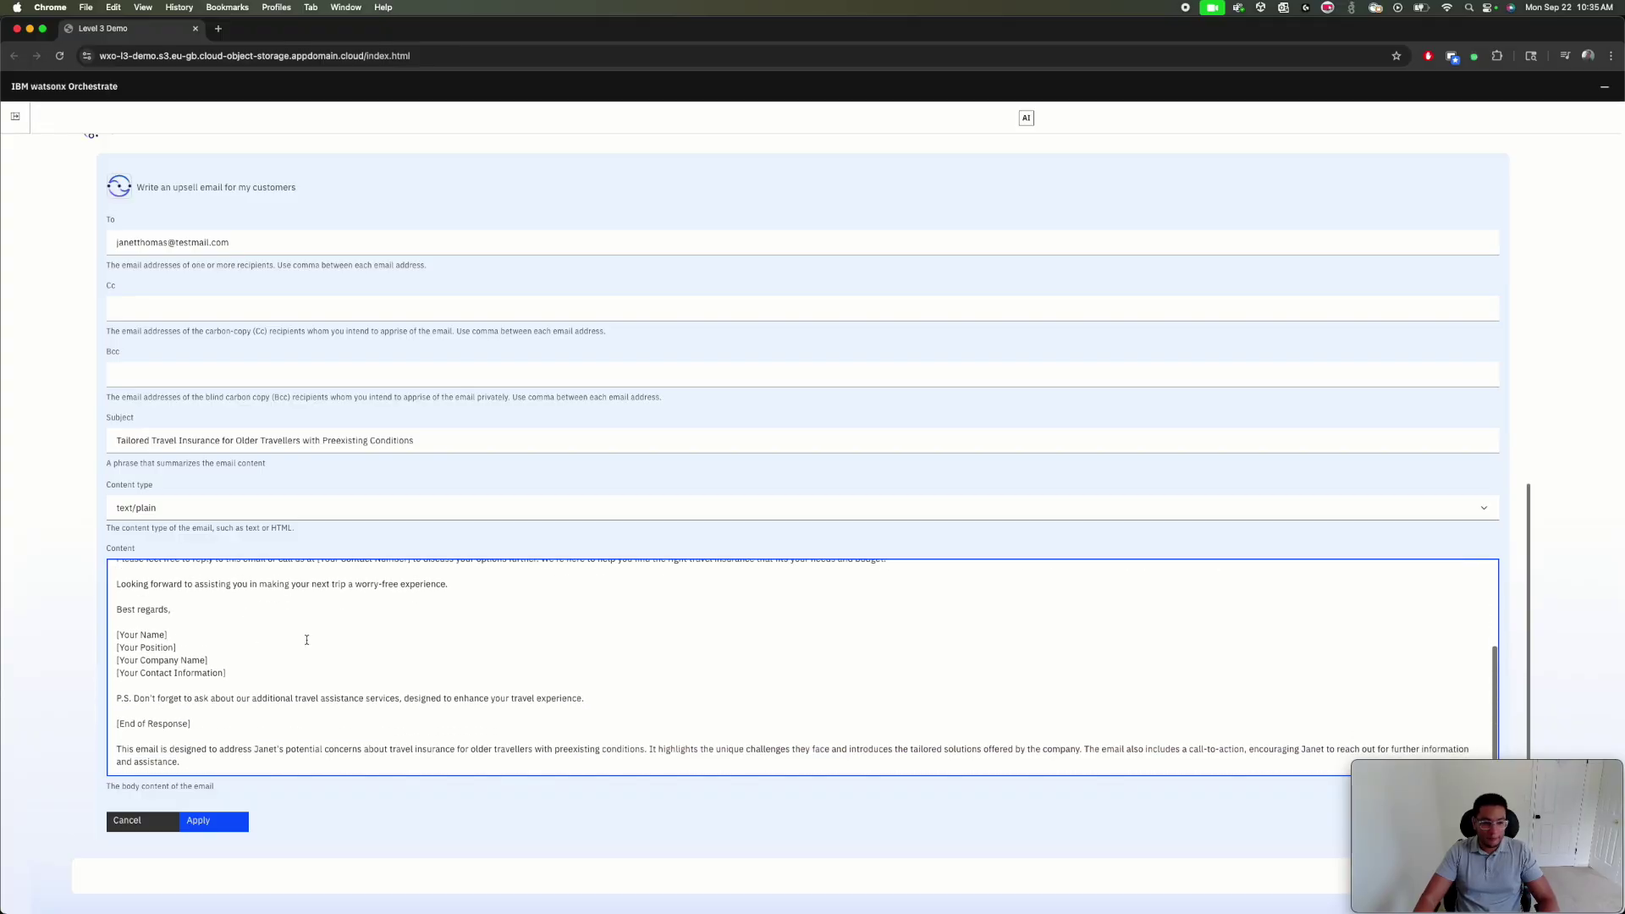
{"action": "scroll", "coordinate": [307, 640], "scroll_direction": "up", "scroll_amount": 7}
{"action": "key", "text": "super+a"}
{"action": "key", "text": "super+c"}
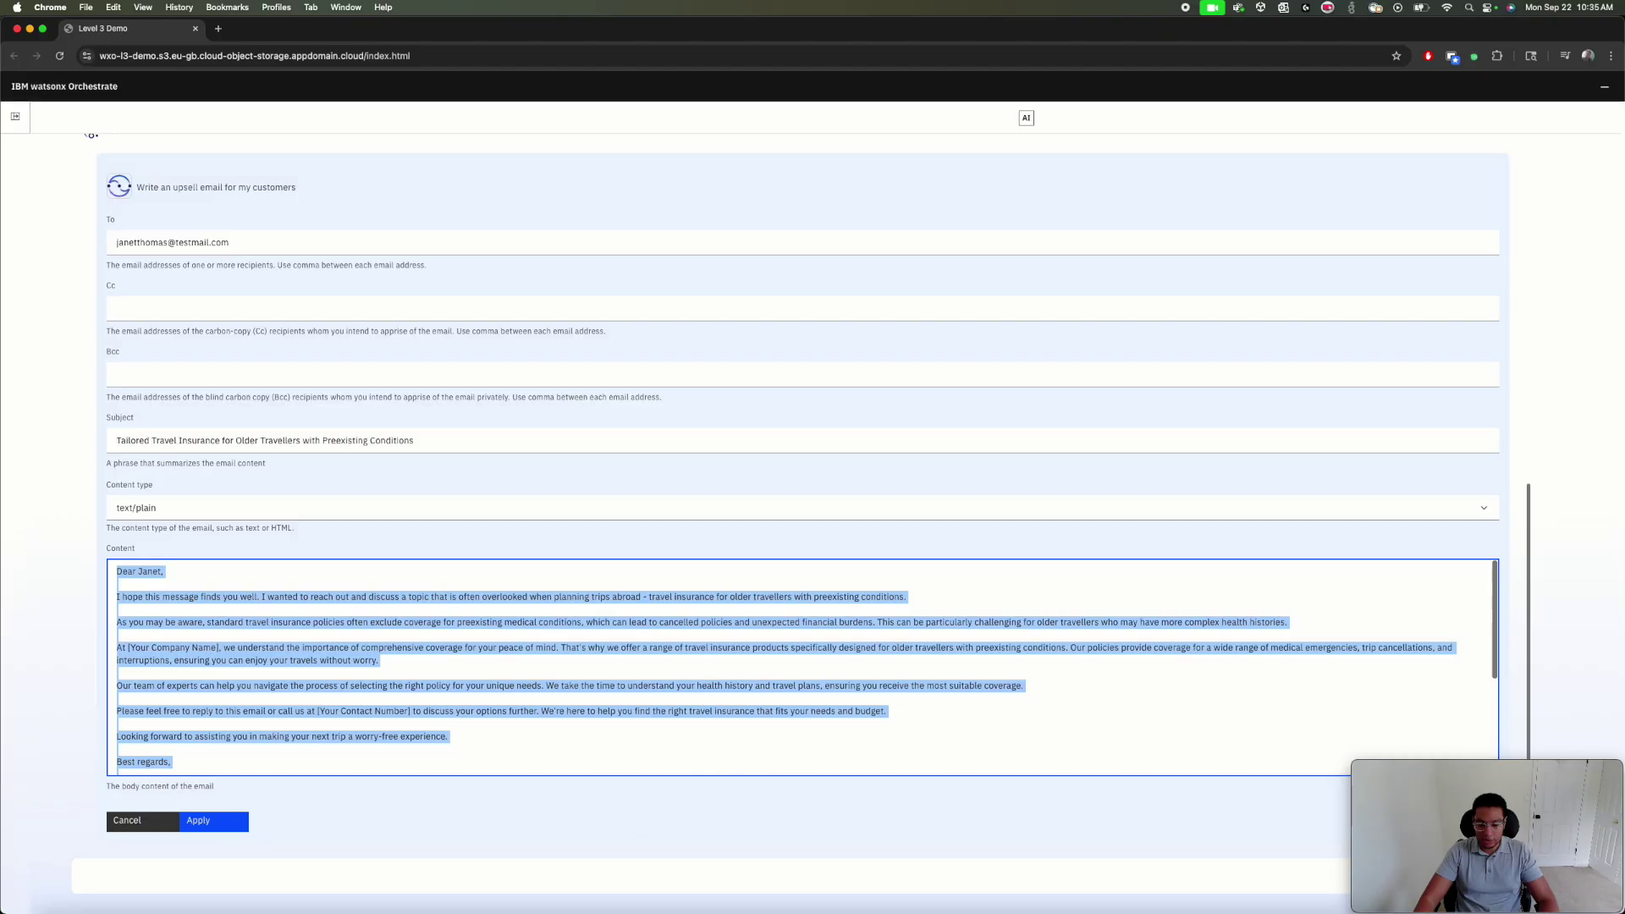
{"action": "mouse_move", "coordinate": [894, 904]}
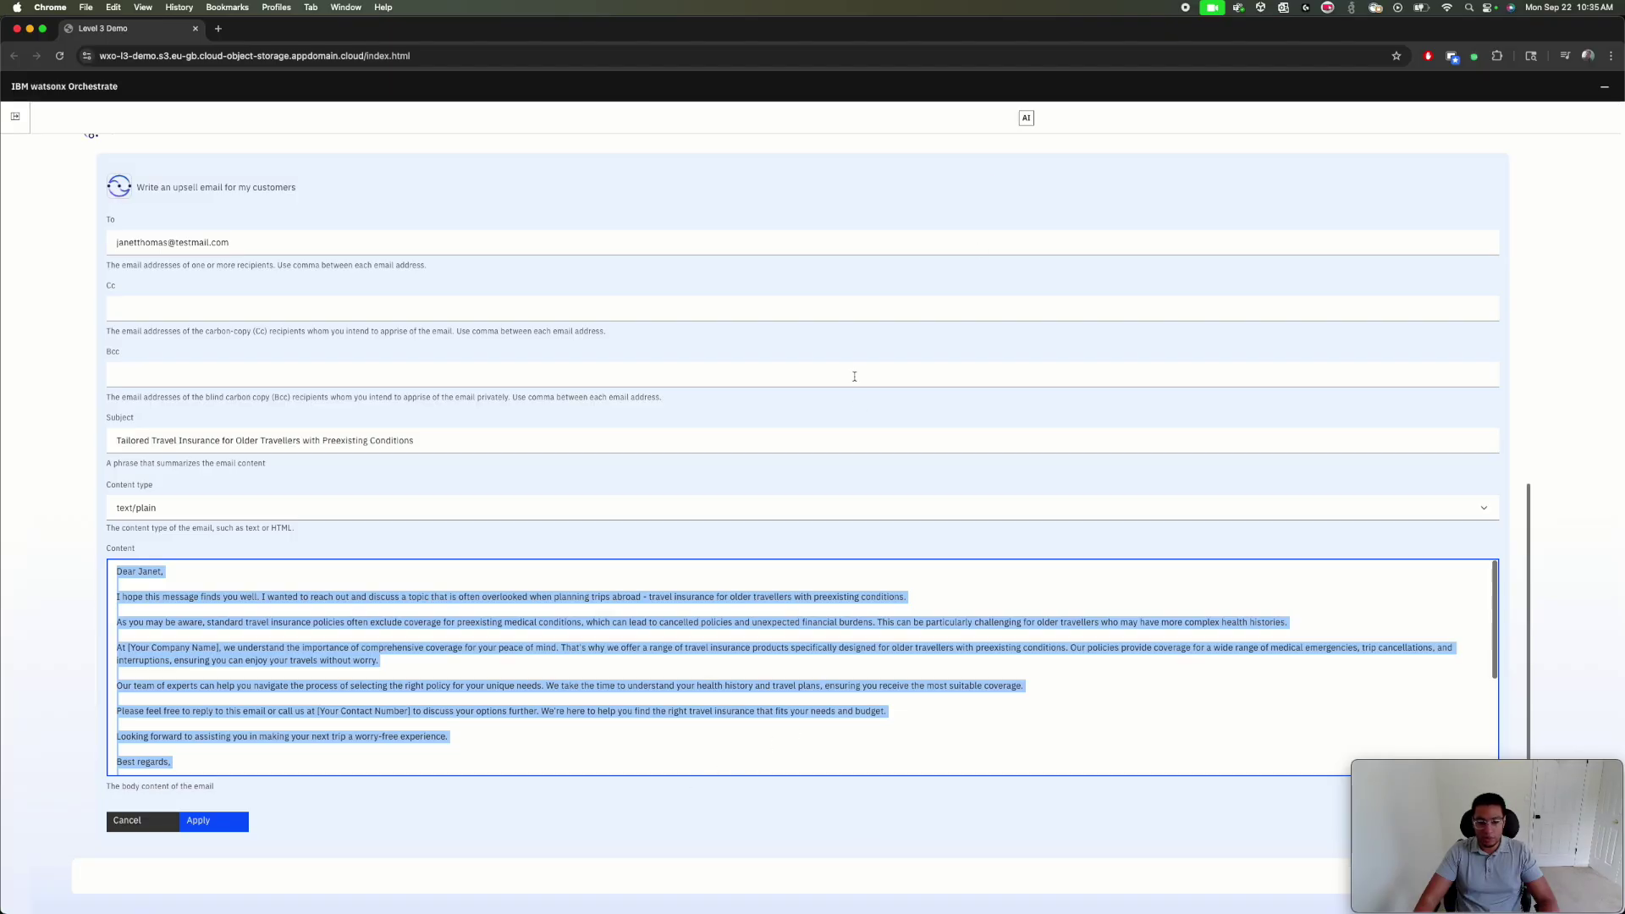
{"action": "key", "text": "super+Tab"}
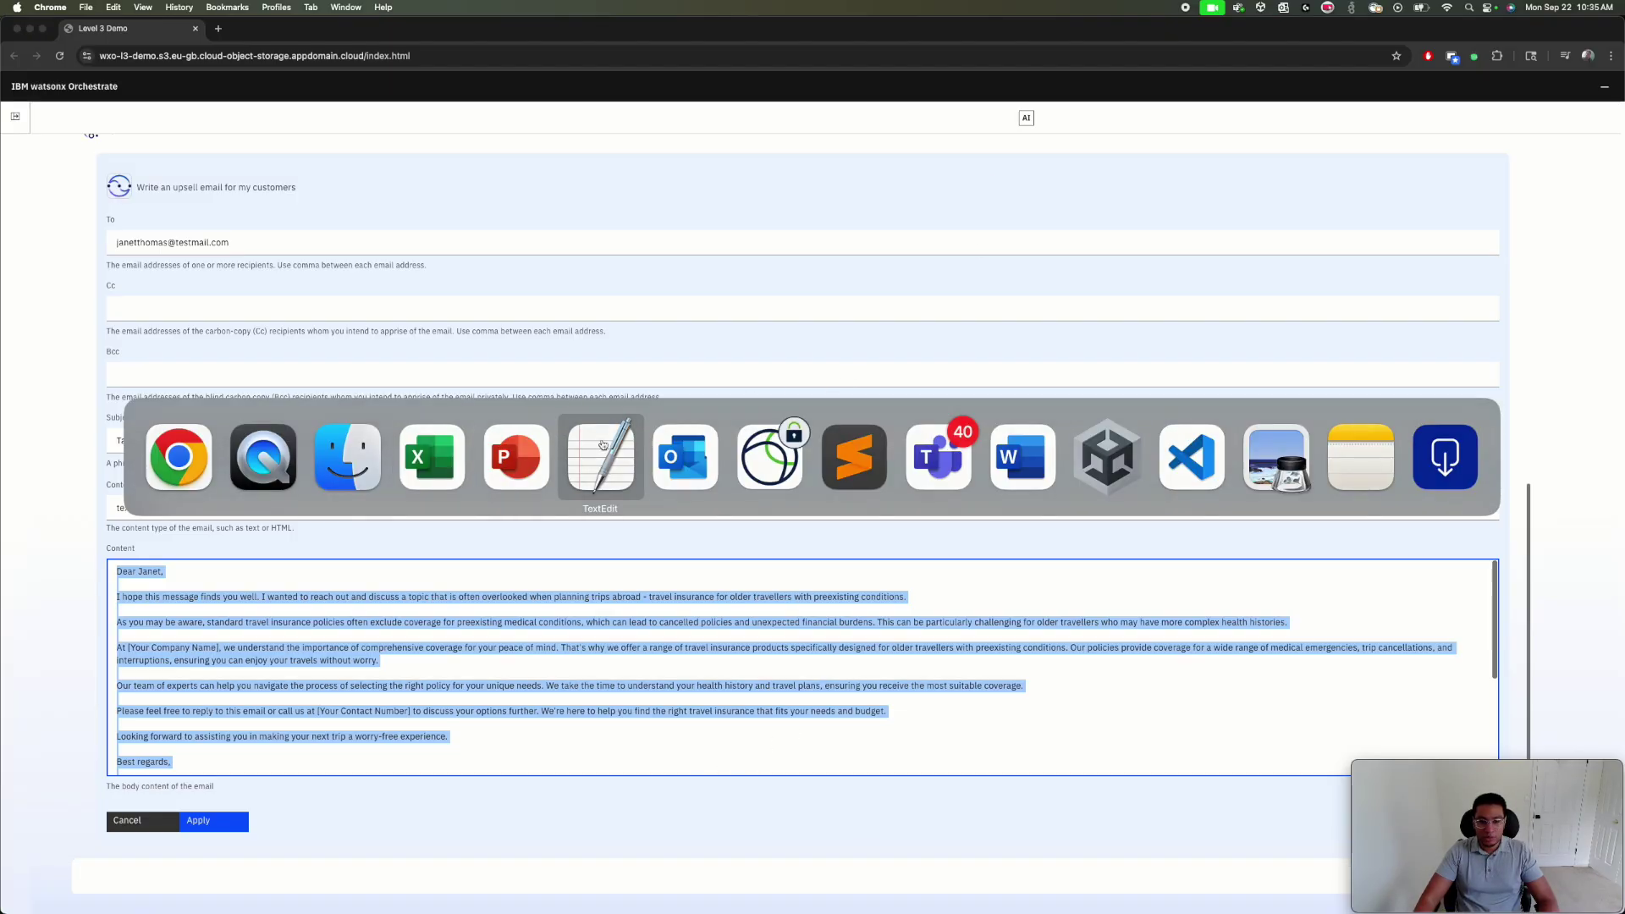
{"action": "left_click", "coordinate": [601, 458]}
{"action": "key", "text": "super+v"}
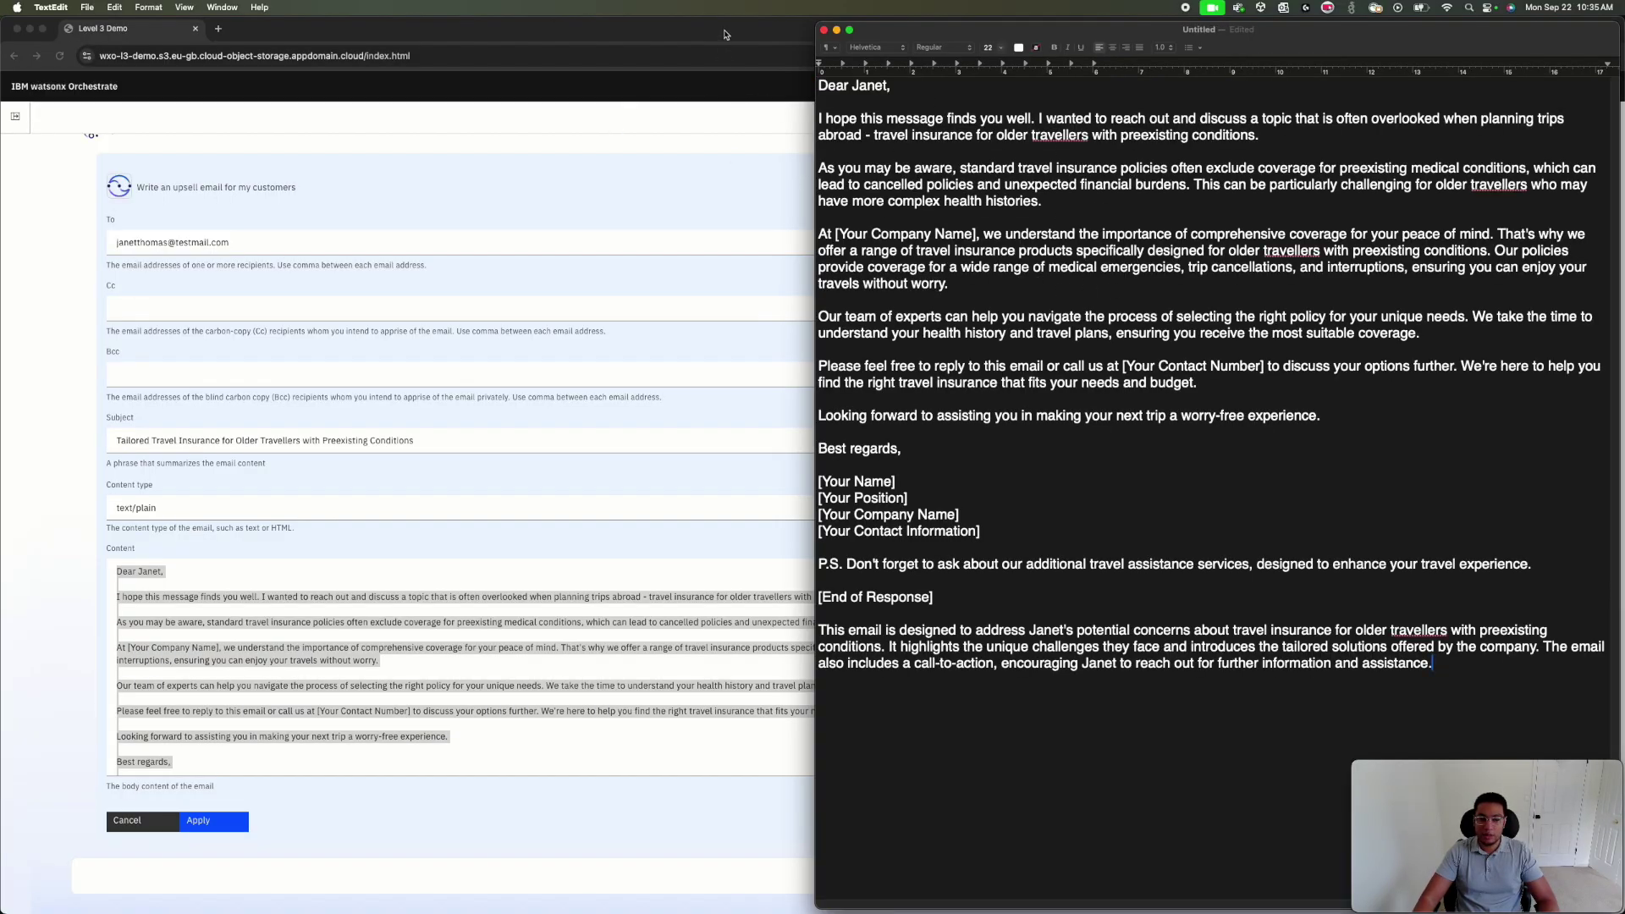
Step: In the TextEdit draft, correct "travellers" to "travelers" in the first and third body paragraphs
{"action": "left_click", "coordinate": [455, 575]}
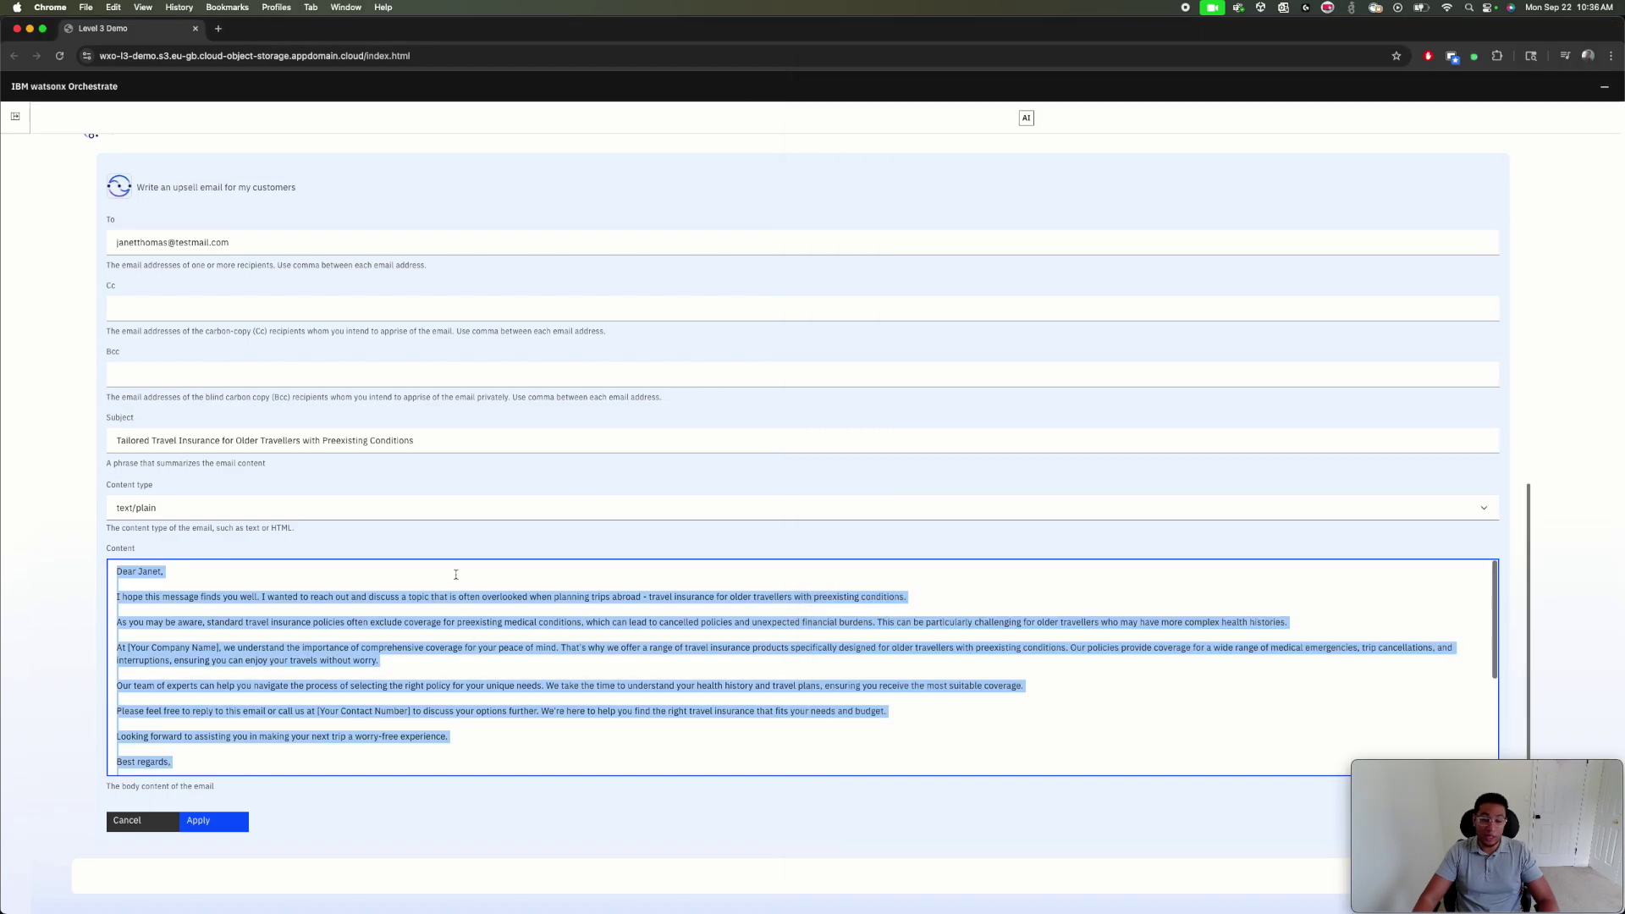
{"action": "key", "text": "super+Tab"}
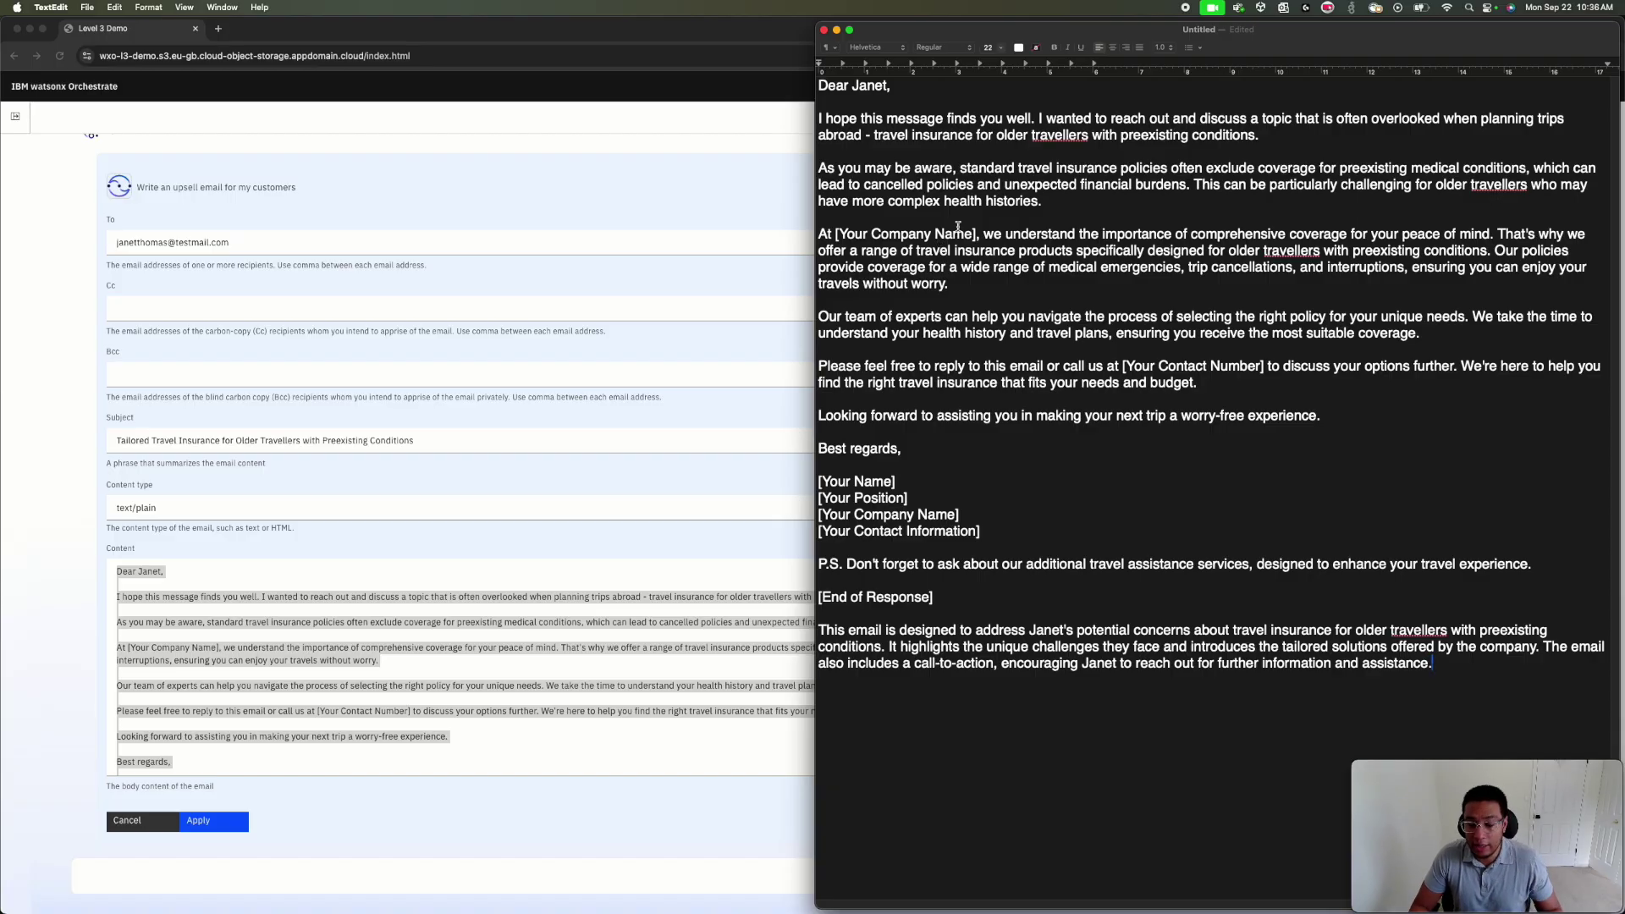
{"action": "left_click", "coordinate": [1079, 135]}
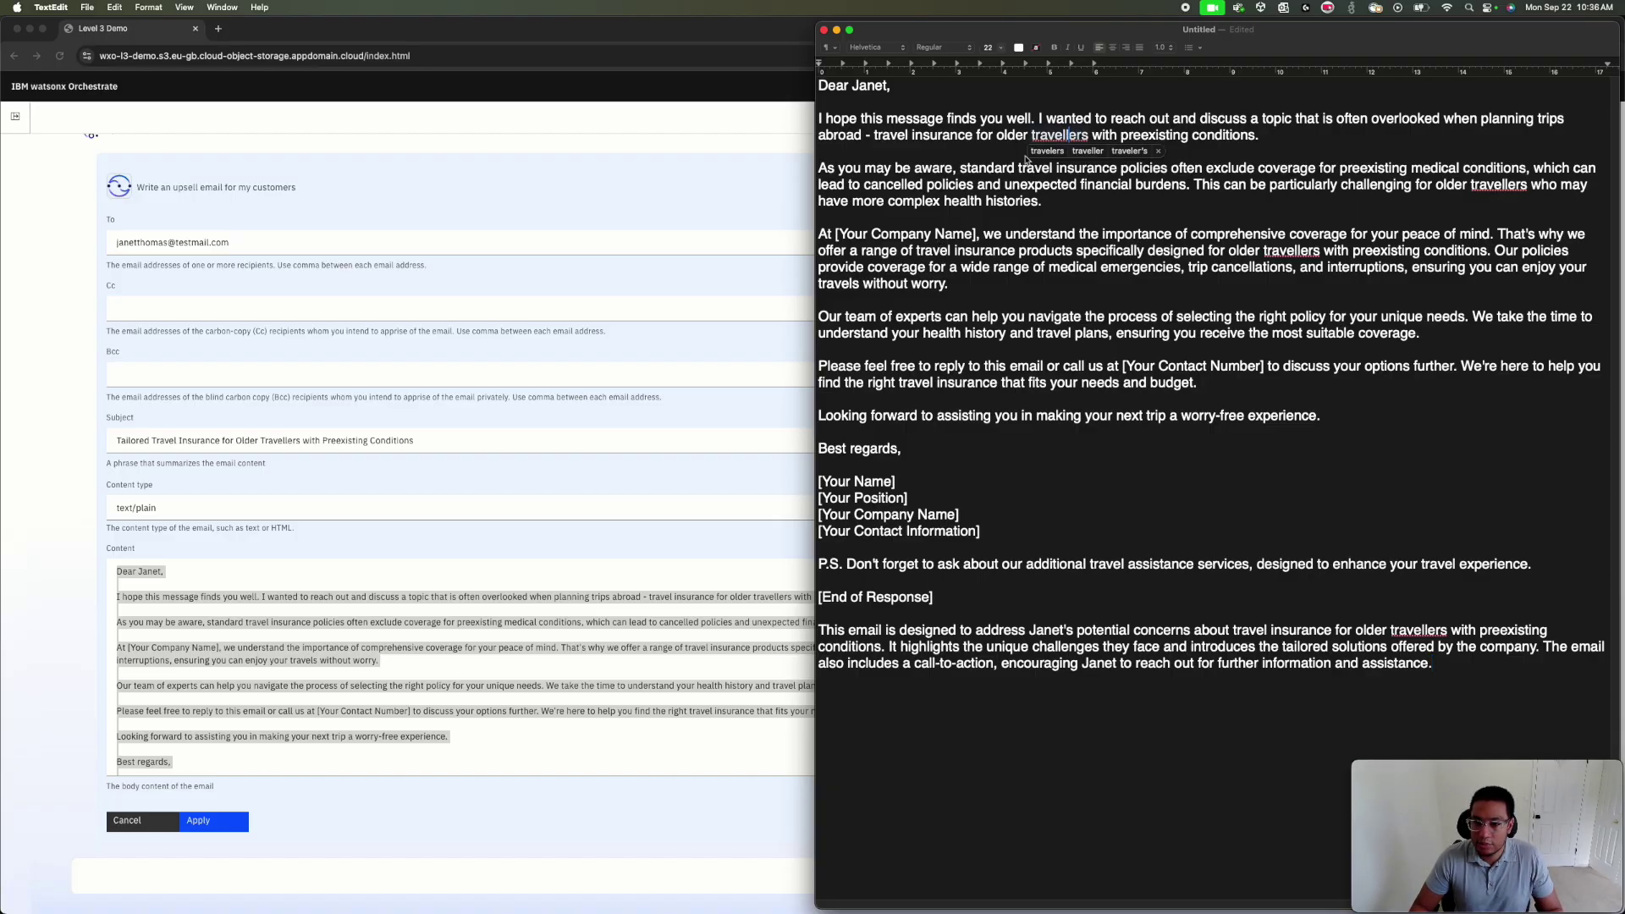
{"action": "left_click", "coordinate": [1048, 151]}
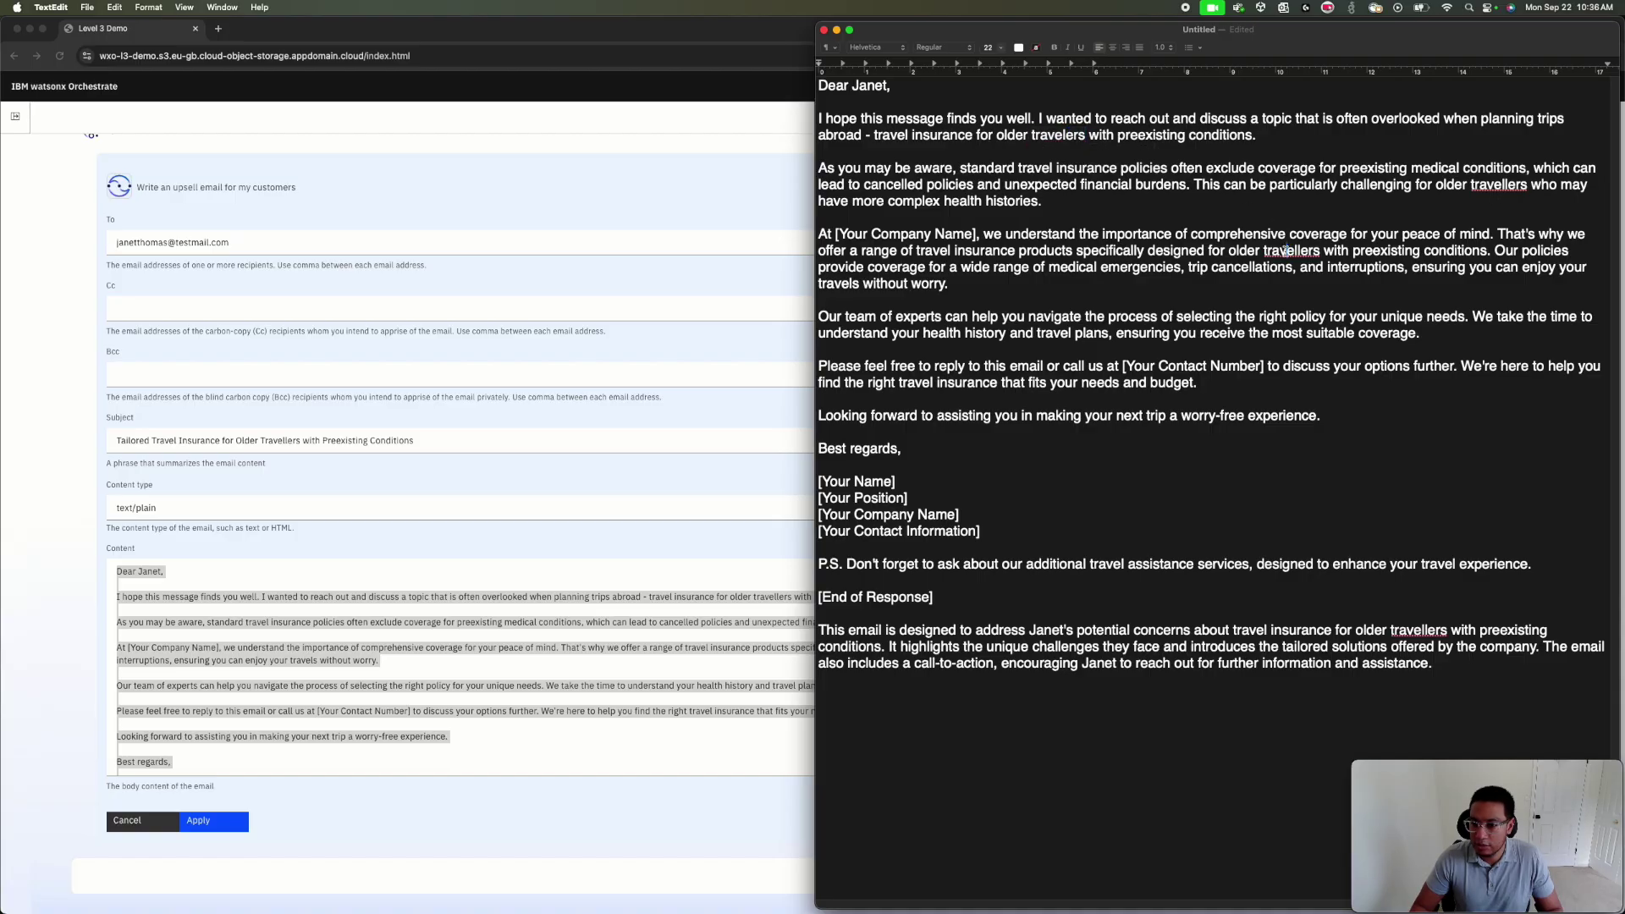
{"action": "left_click", "coordinate": [1291, 252]}
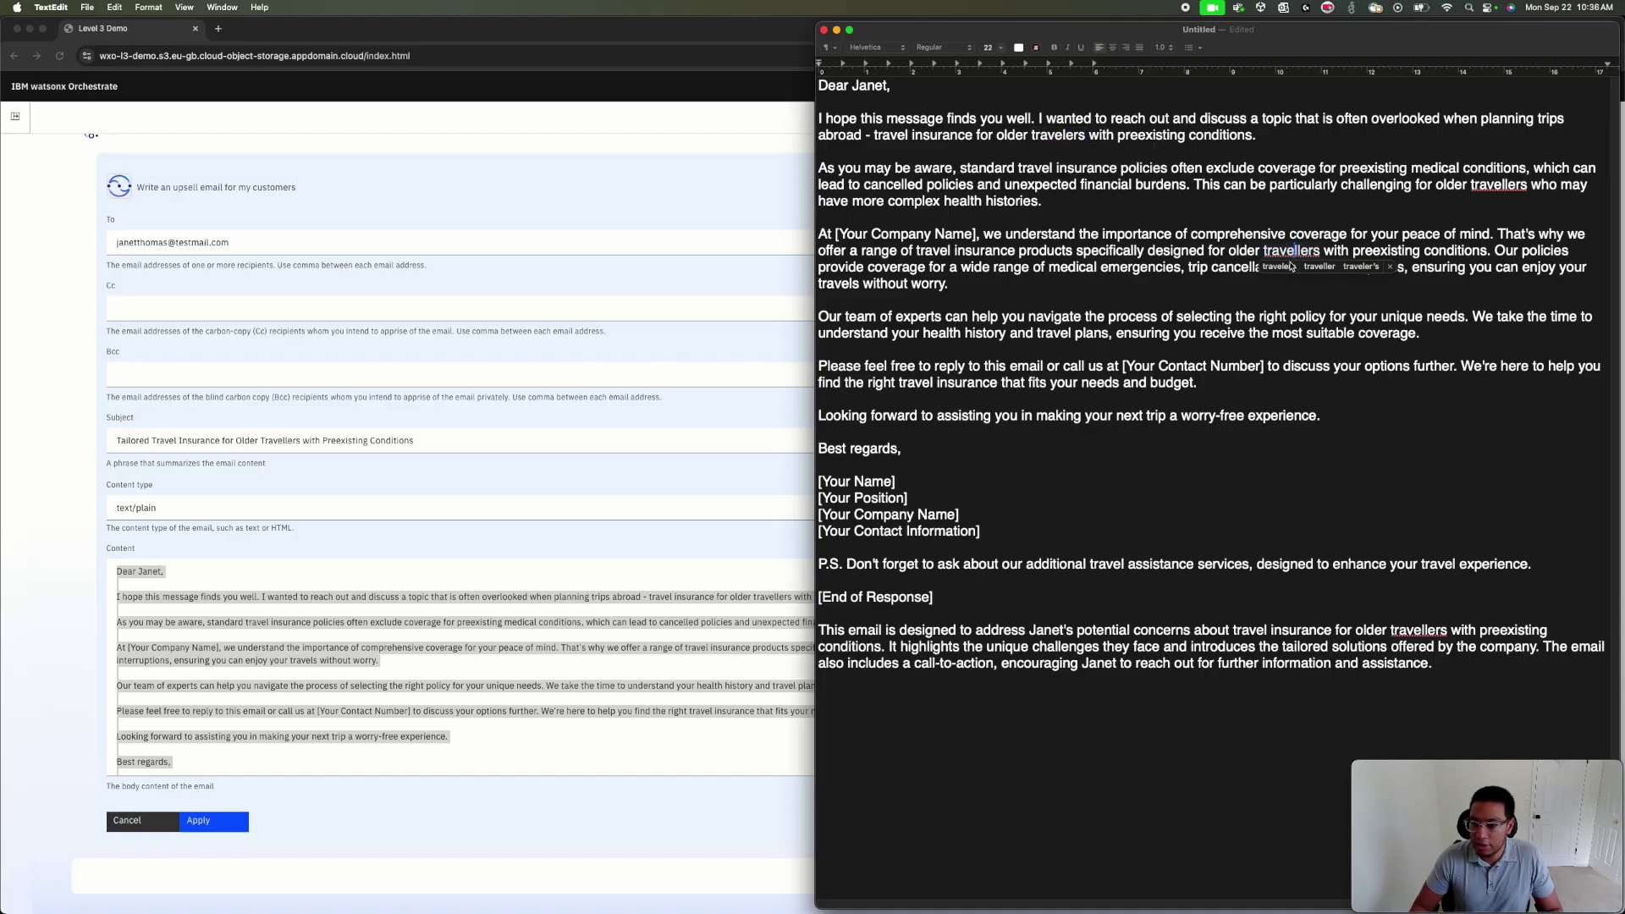
{"action": "left_click", "coordinate": [1280, 267]}
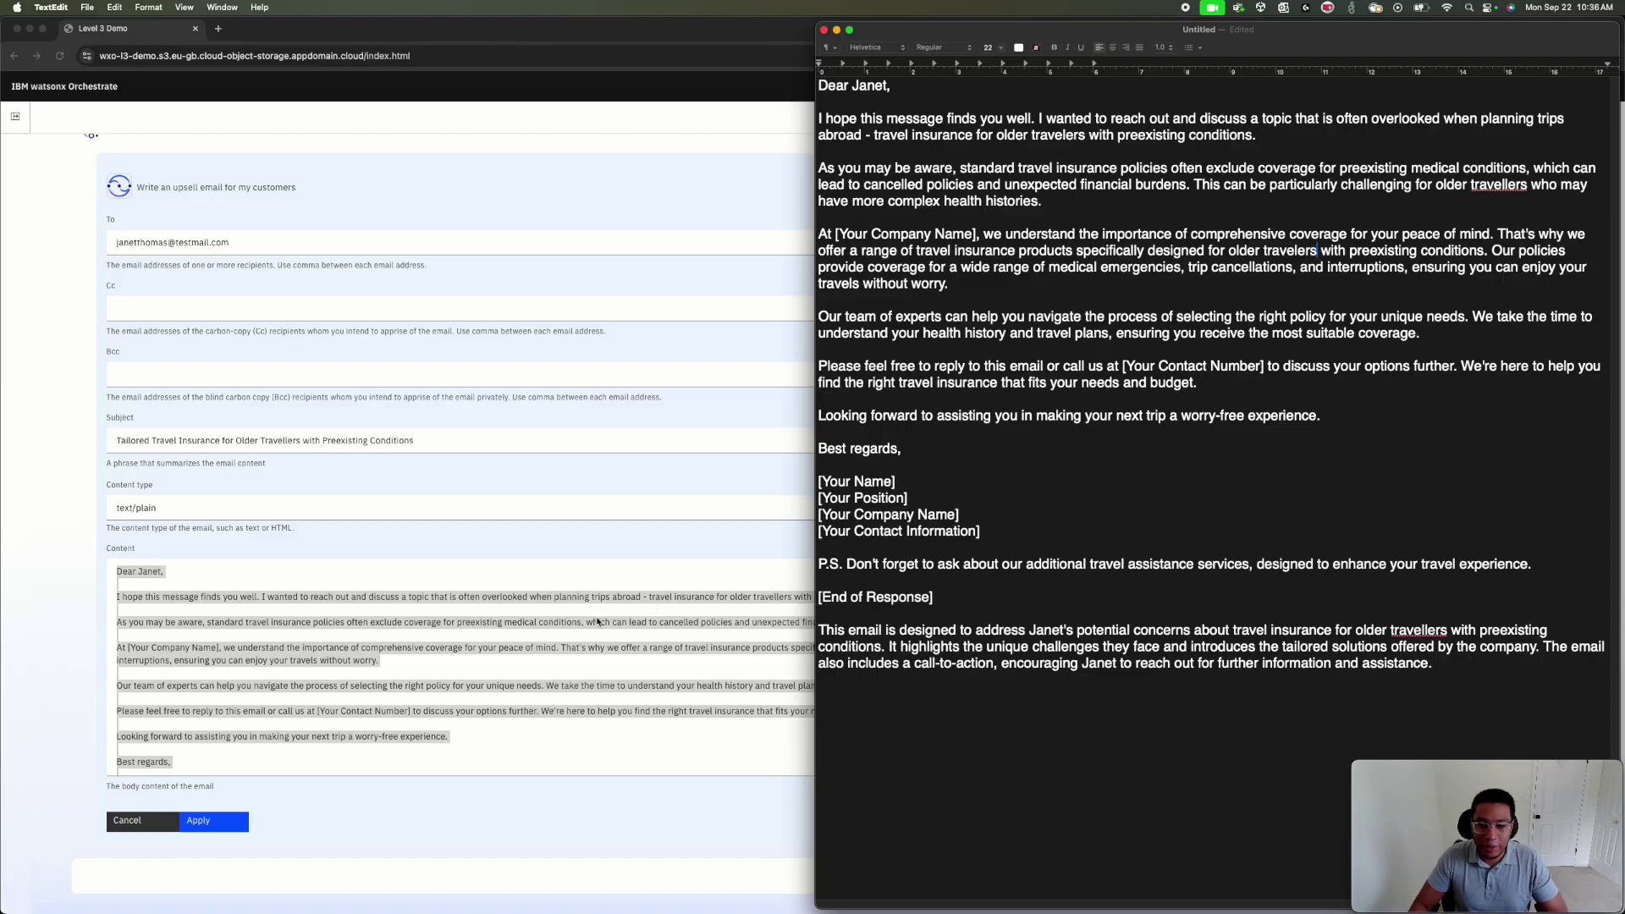
Step: Switch back to Chrome, start a new chat and run the Offers search for available offers and discounts
{"action": "key", "text": "super+Tab"}
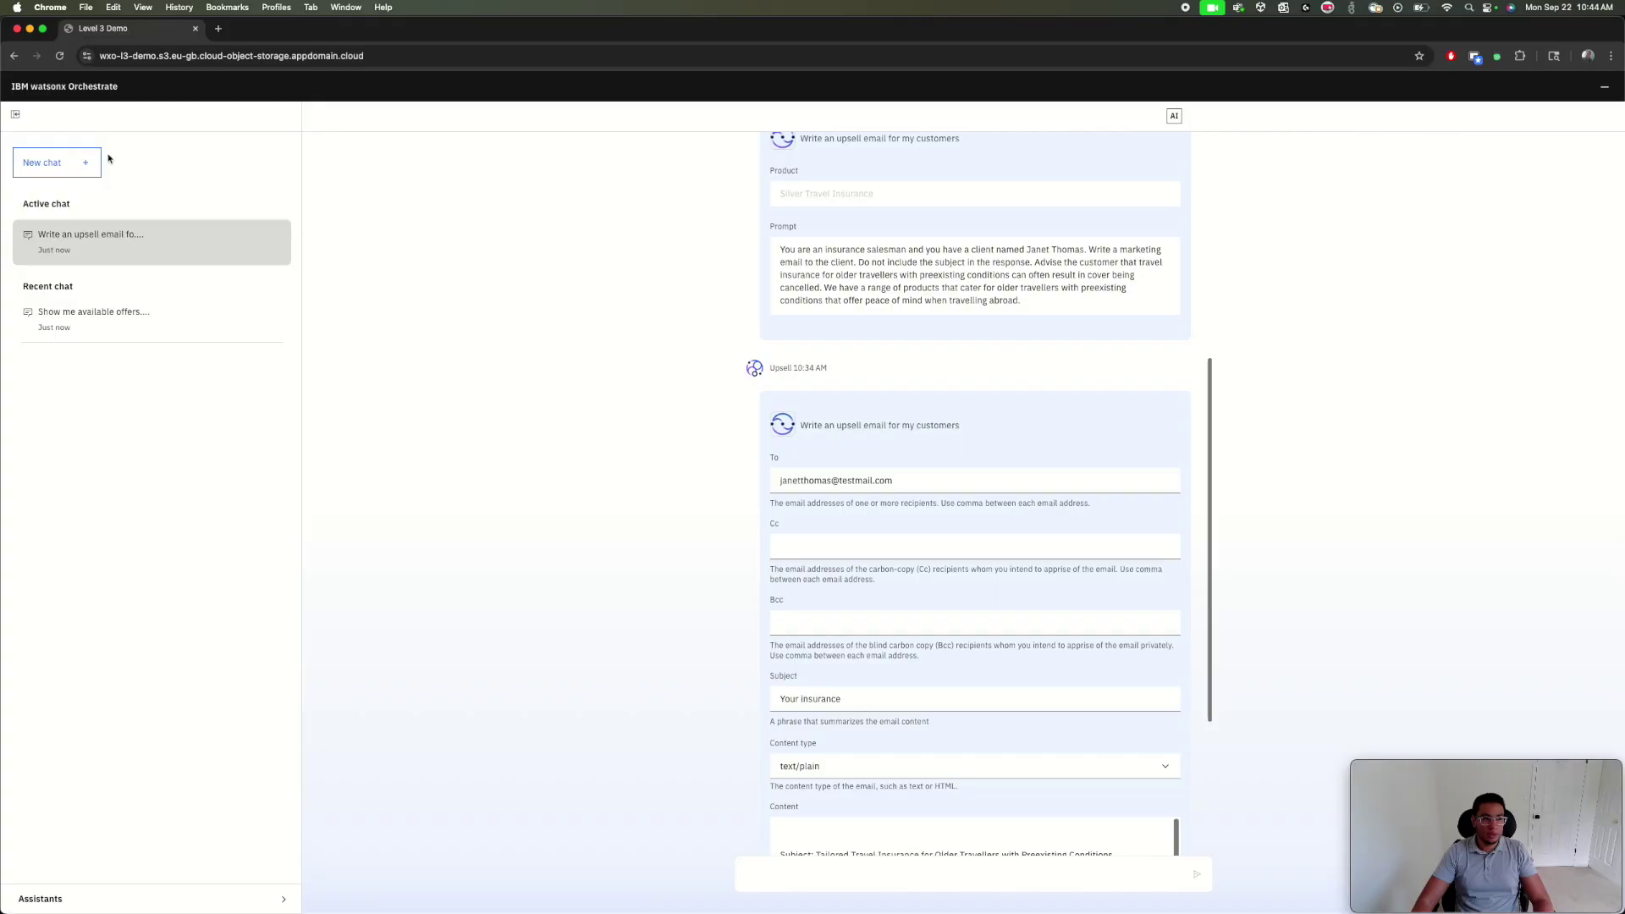
{"action": "left_click", "coordinate": [60, 163]}
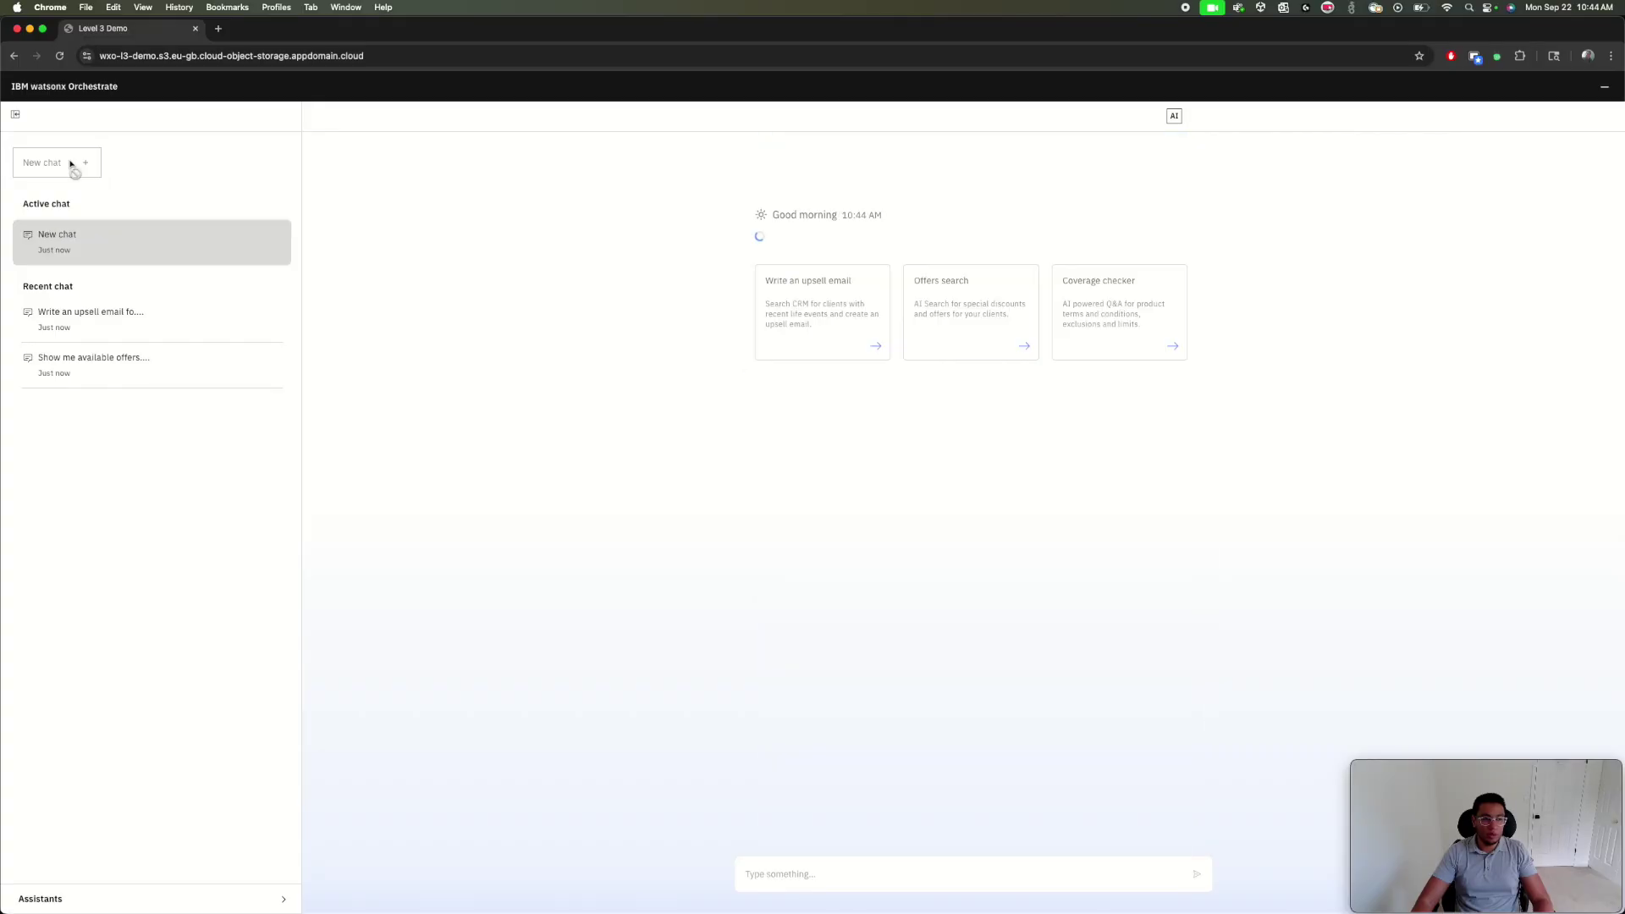
{"action": "left_click", "coordinate": [939, 518]}
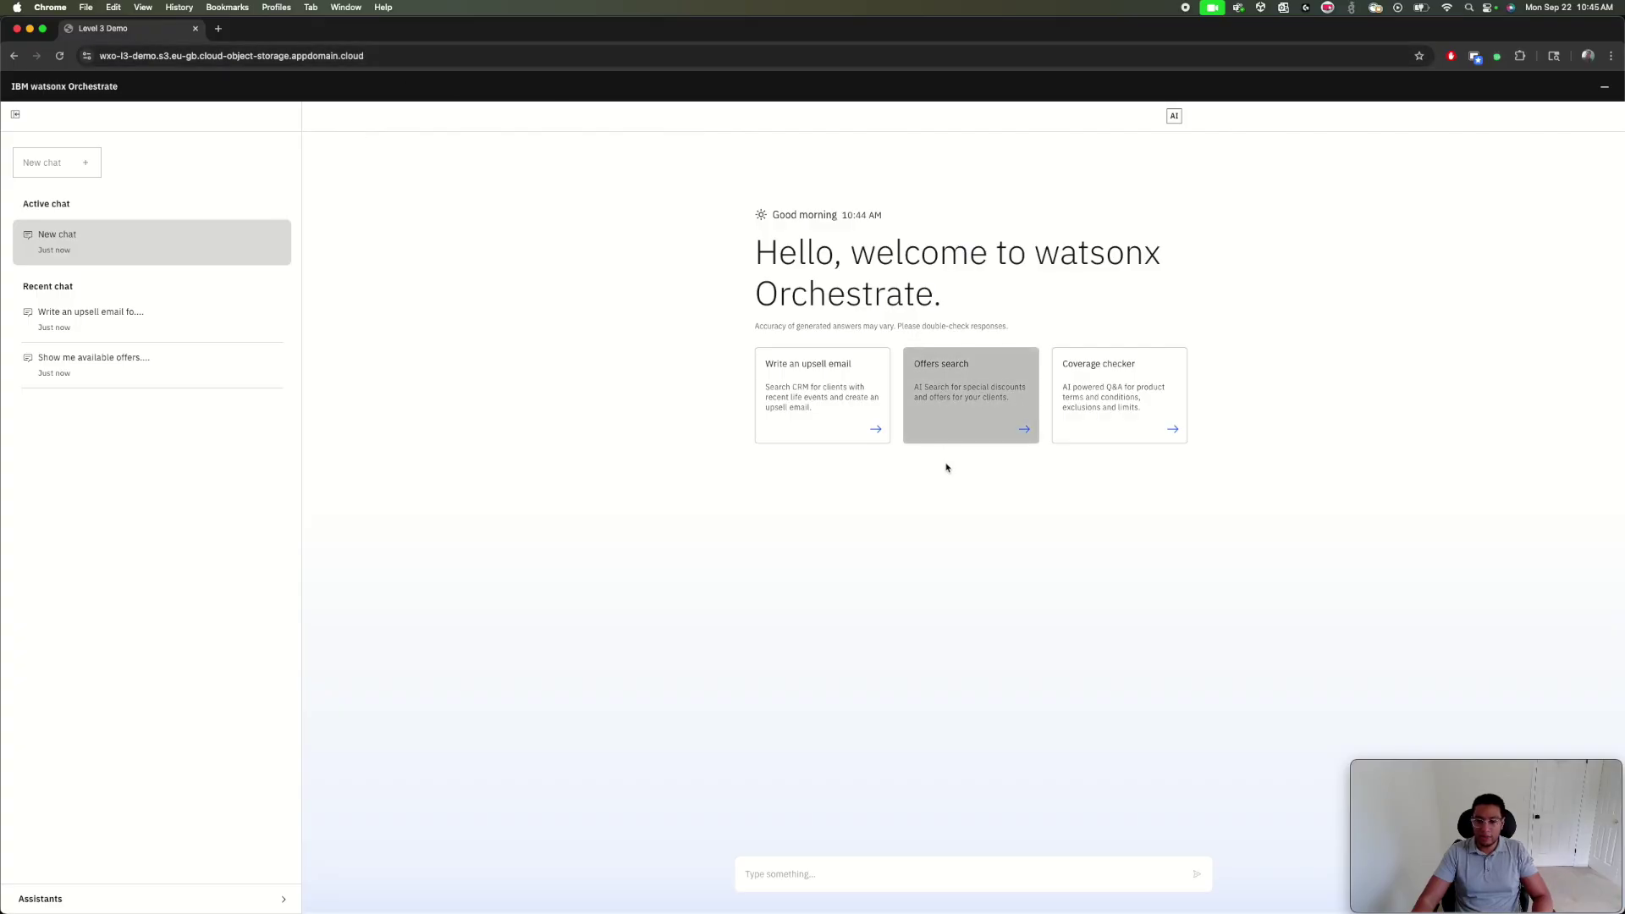
{"action": "left_click", "coordinate": [943, 415]}
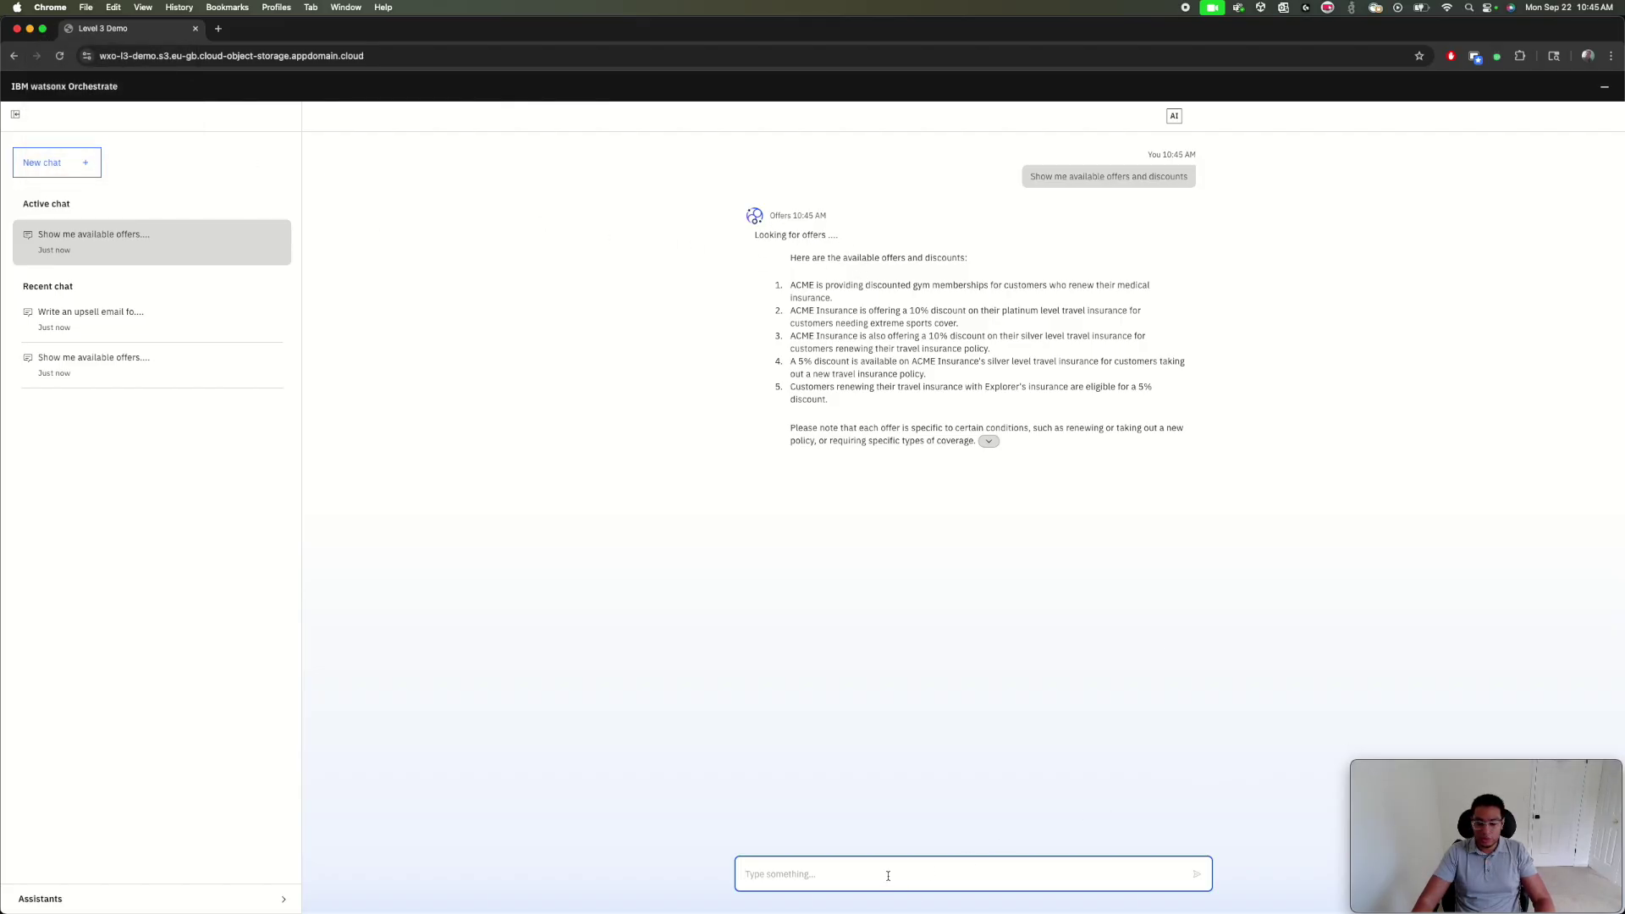
{"action": "type", "text": "ACME Insurance offers a 30% discount on their gold level travel insurance for customers with existing conditions"}
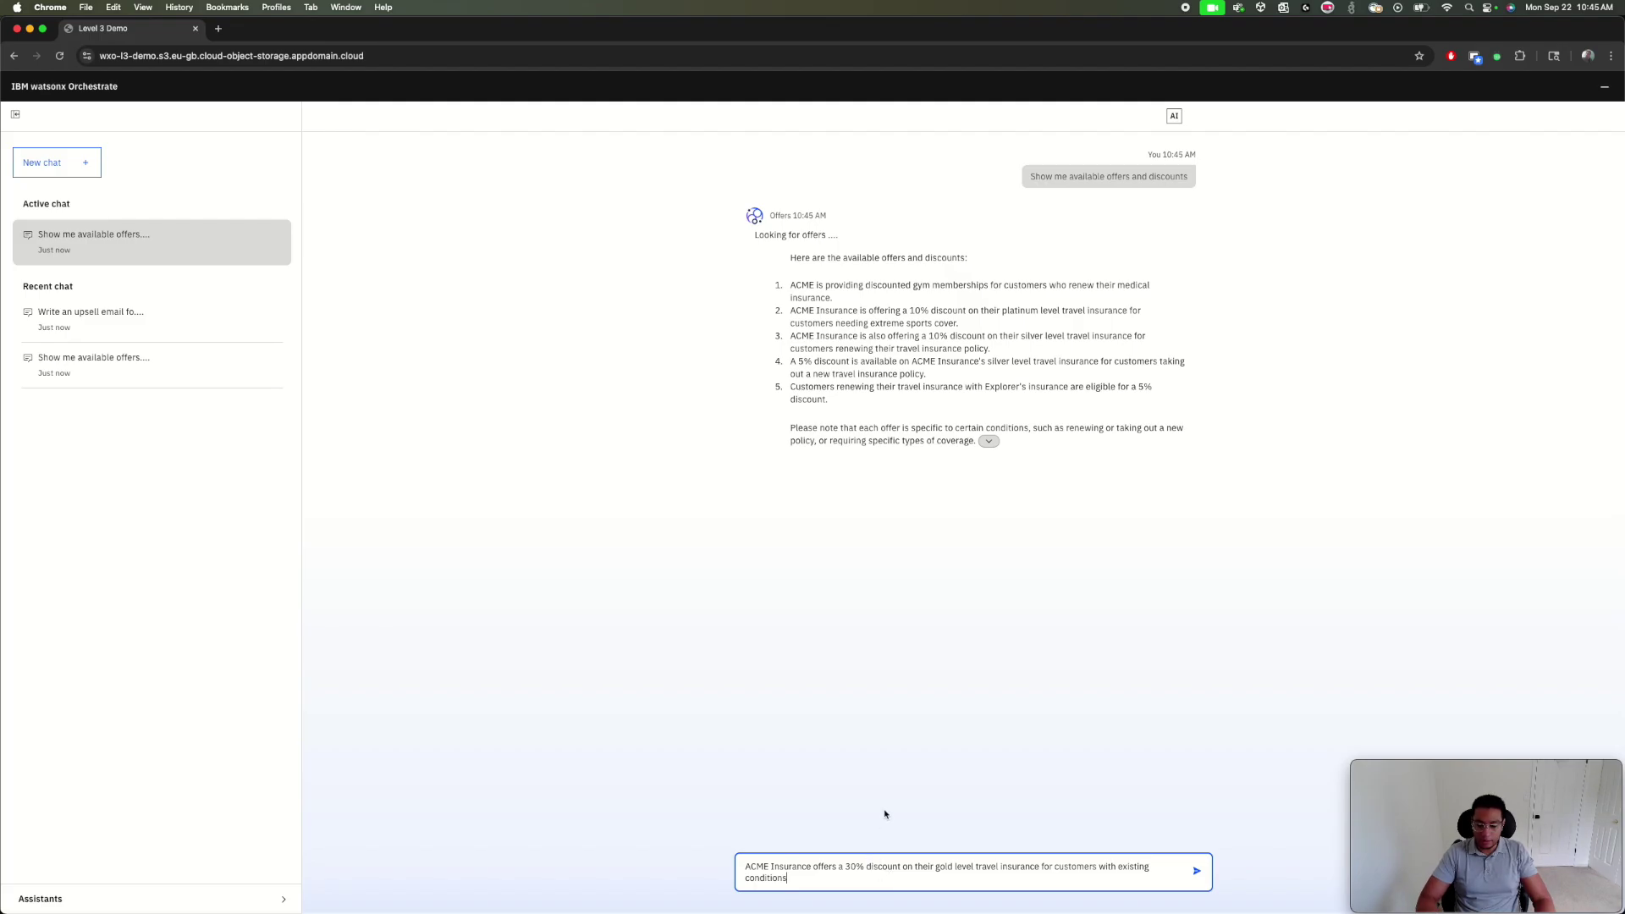
{"action": "key", "text": "alt+shift+Left"}
{"action": "key", "text": "super+a"}
{"action": "key", "text": "BackSpace"}
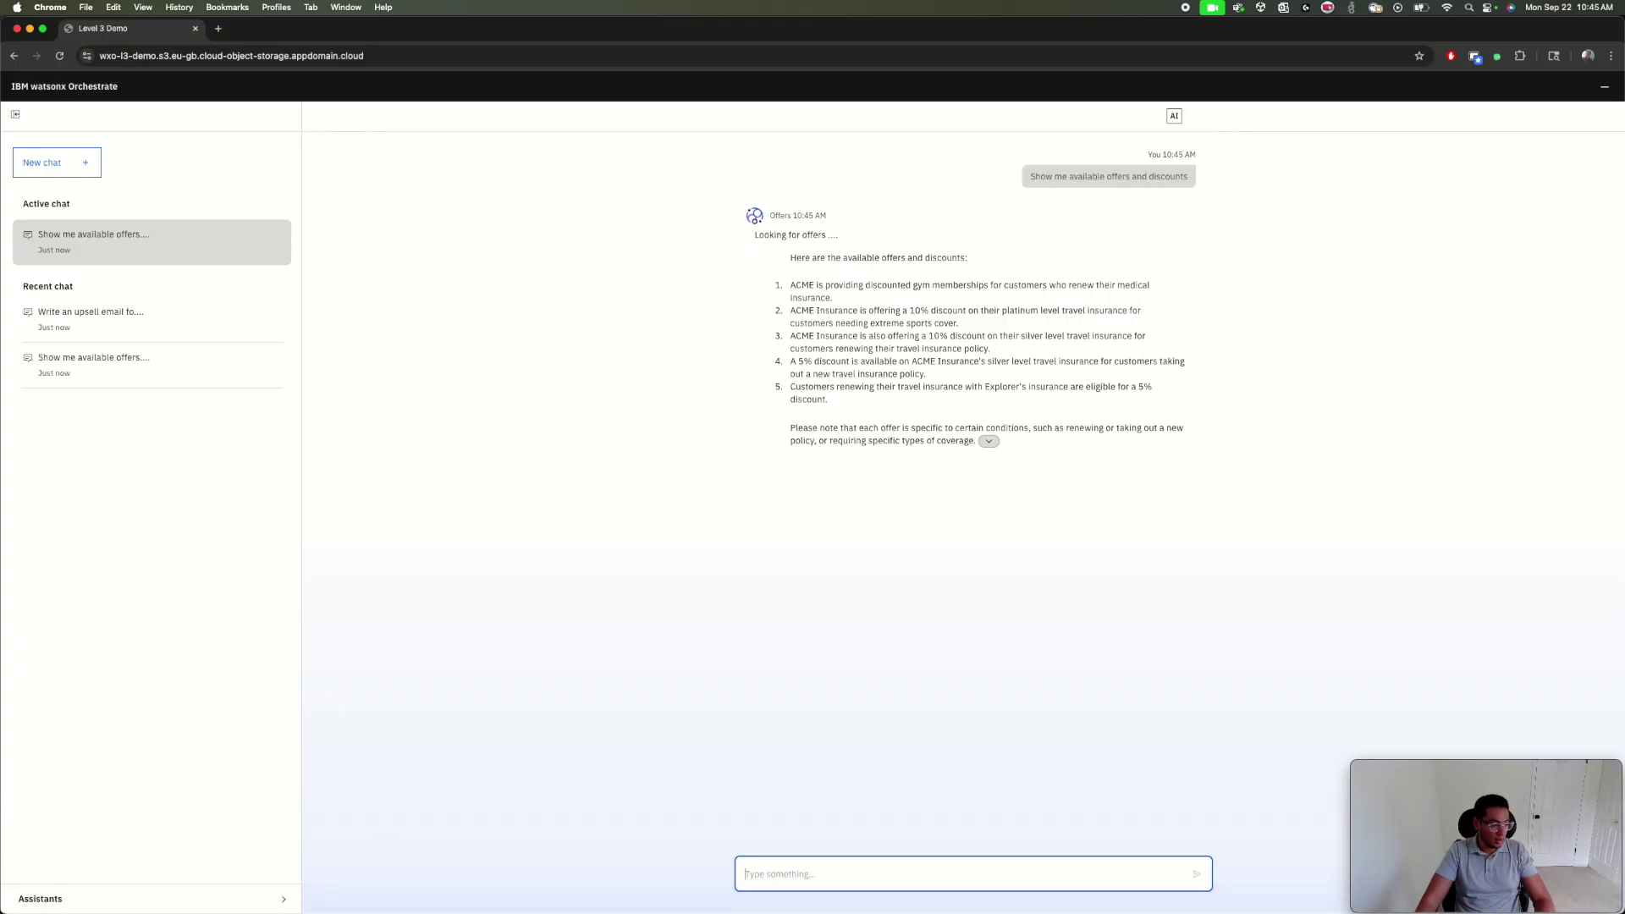
{"action": "key", "text": "super+a"}
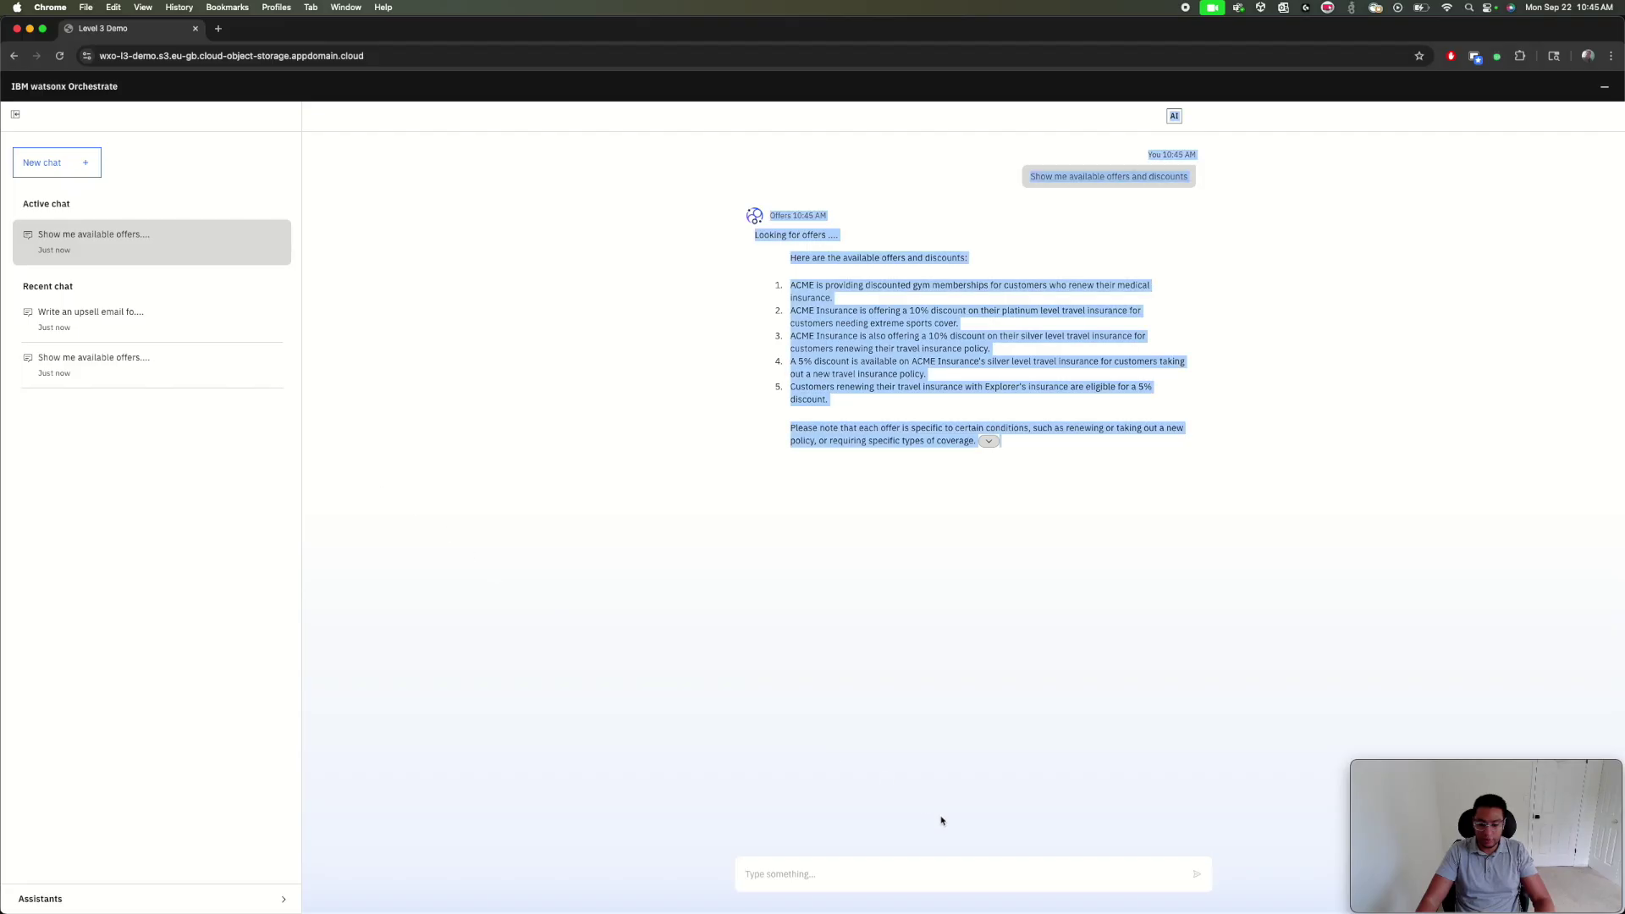
Step: Send "show me offers for travel insurance into" to the Offers assistant and review the ACME Insurance offers in the reply
{"action": "left_click", "coordinate": [917, 864]}
{"action": "left_click", "coordinate": [880, 869]}
{"action": "type", "text": "show me offers for travel insurance into"}
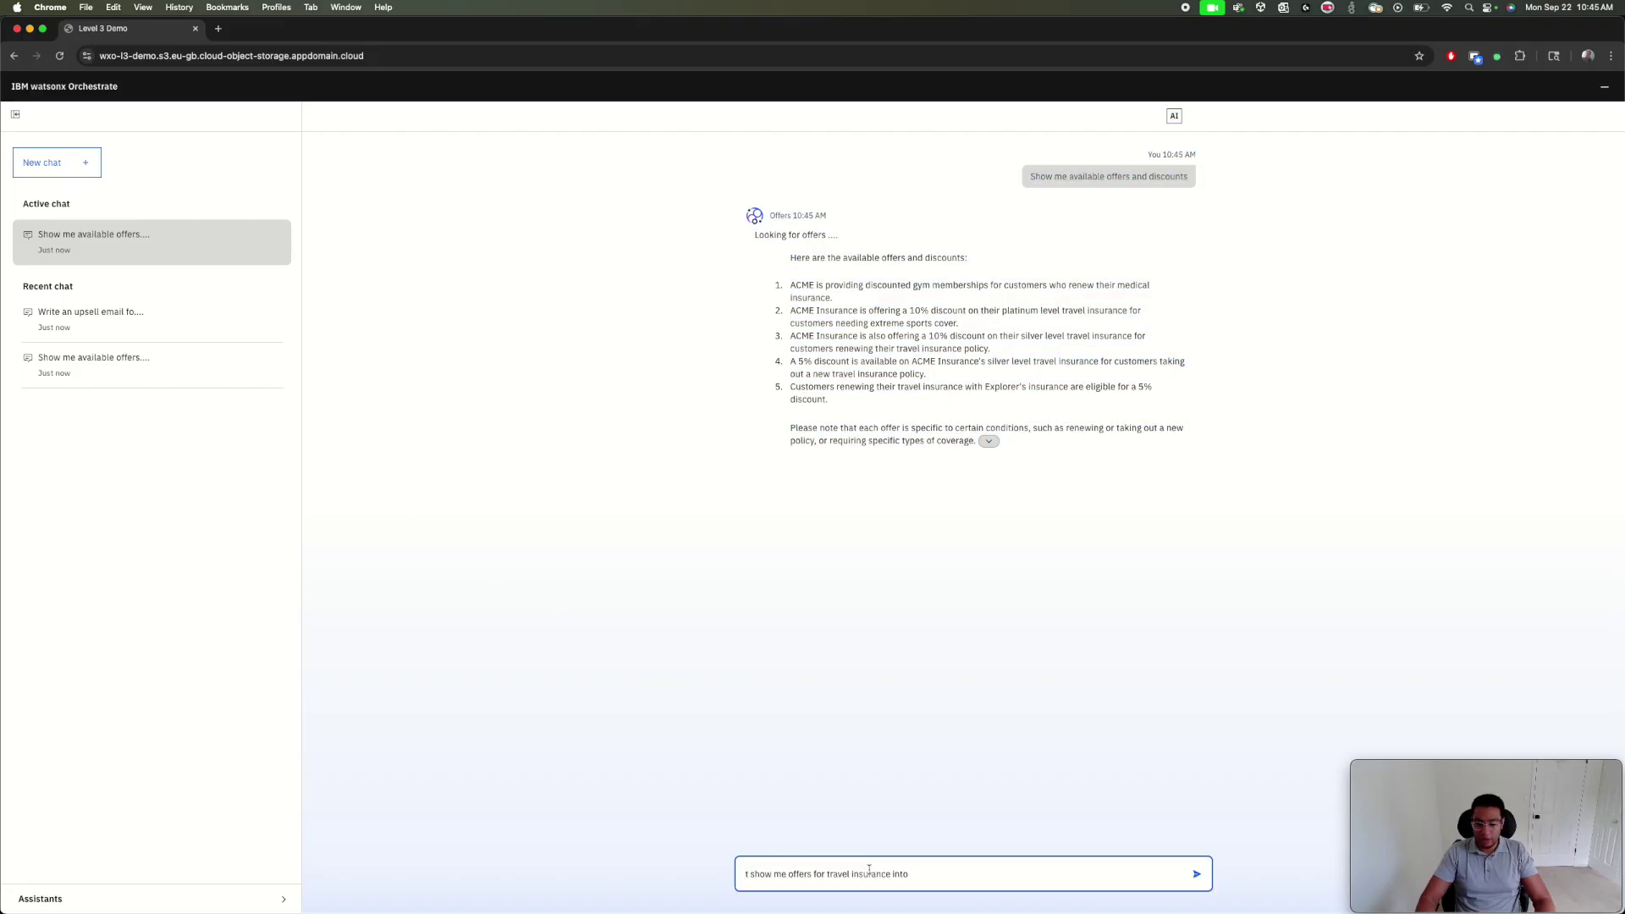
{"action": "key", "text": "Return"}
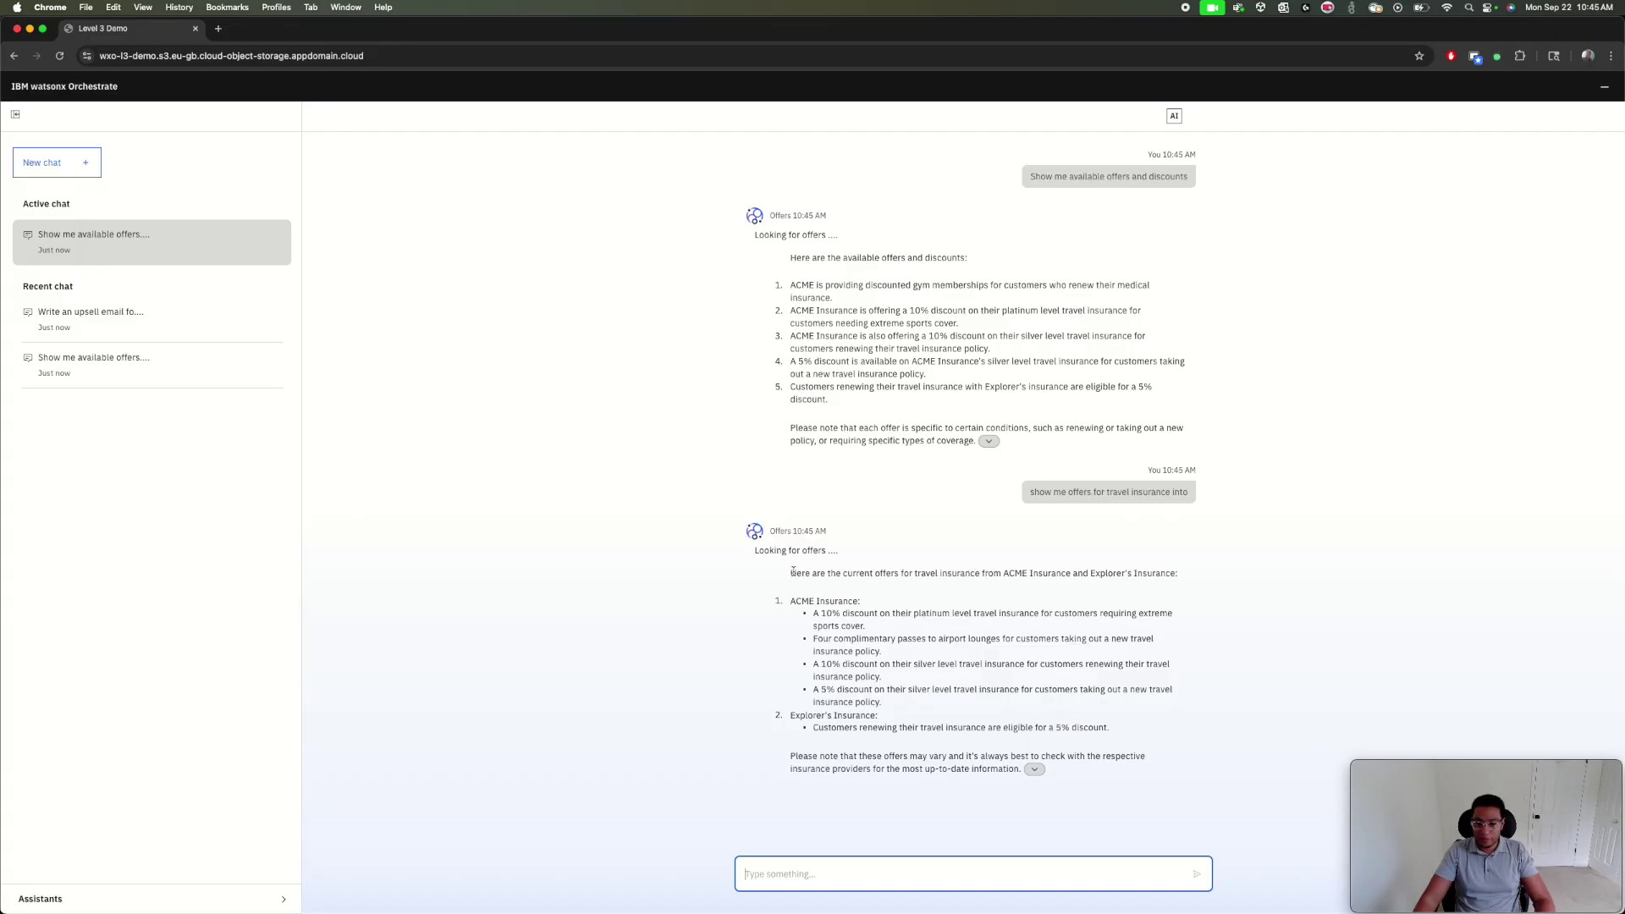
{"action": "left_click_drag", "start_coordinate": [792, 574], "coordinate": [931, 641]}
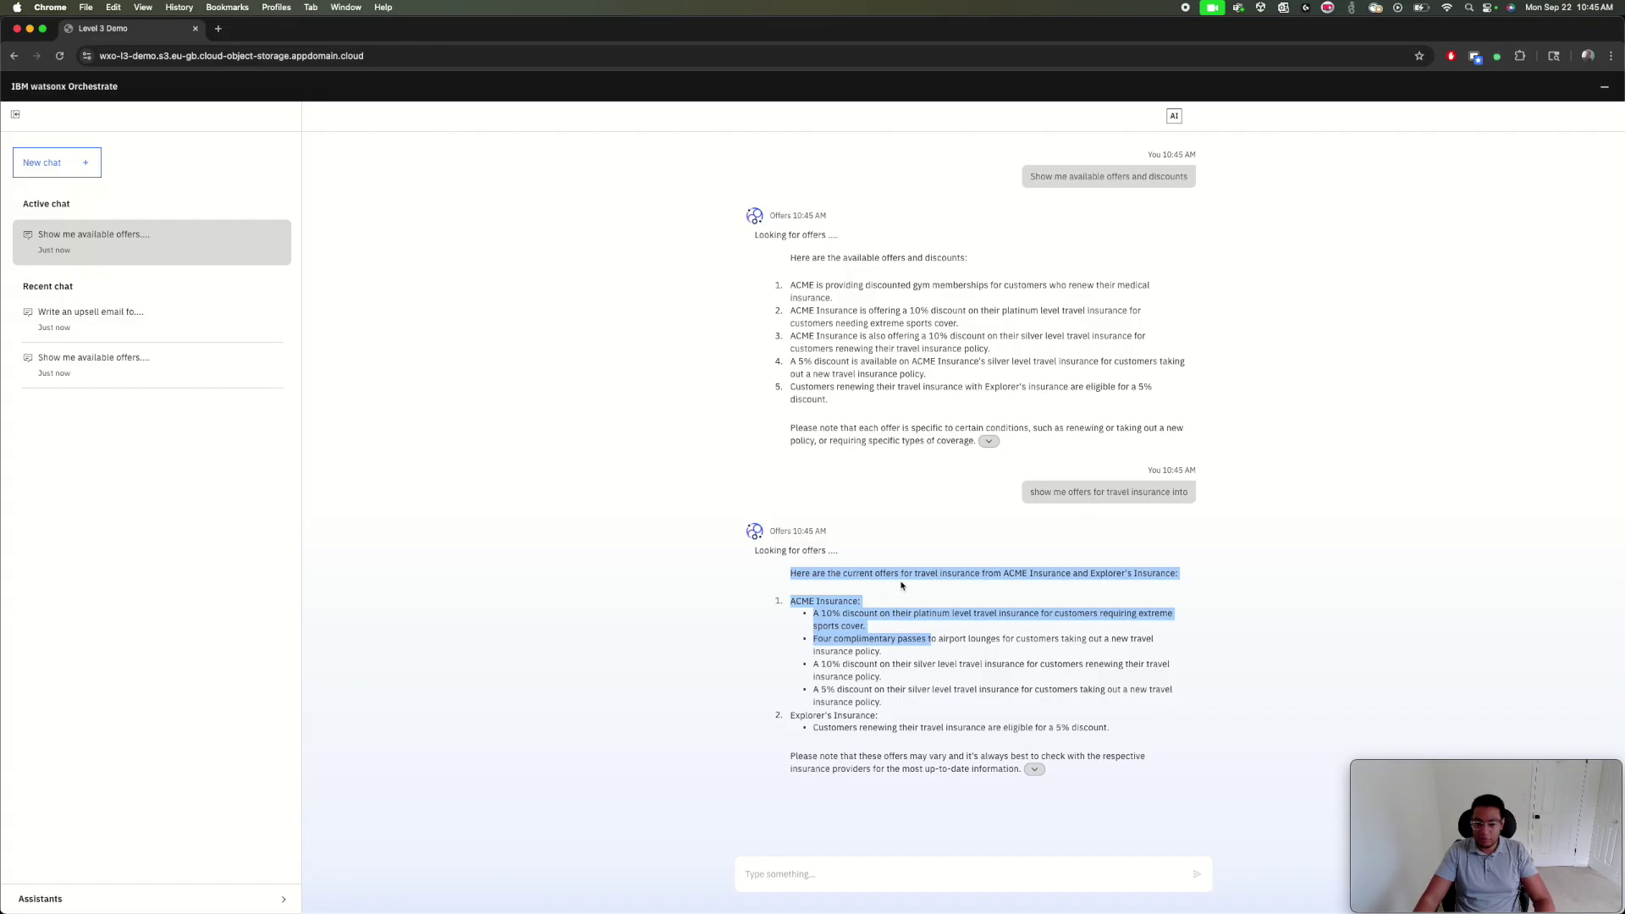
{"action": "left_click", "coordinate": [839, 624]}
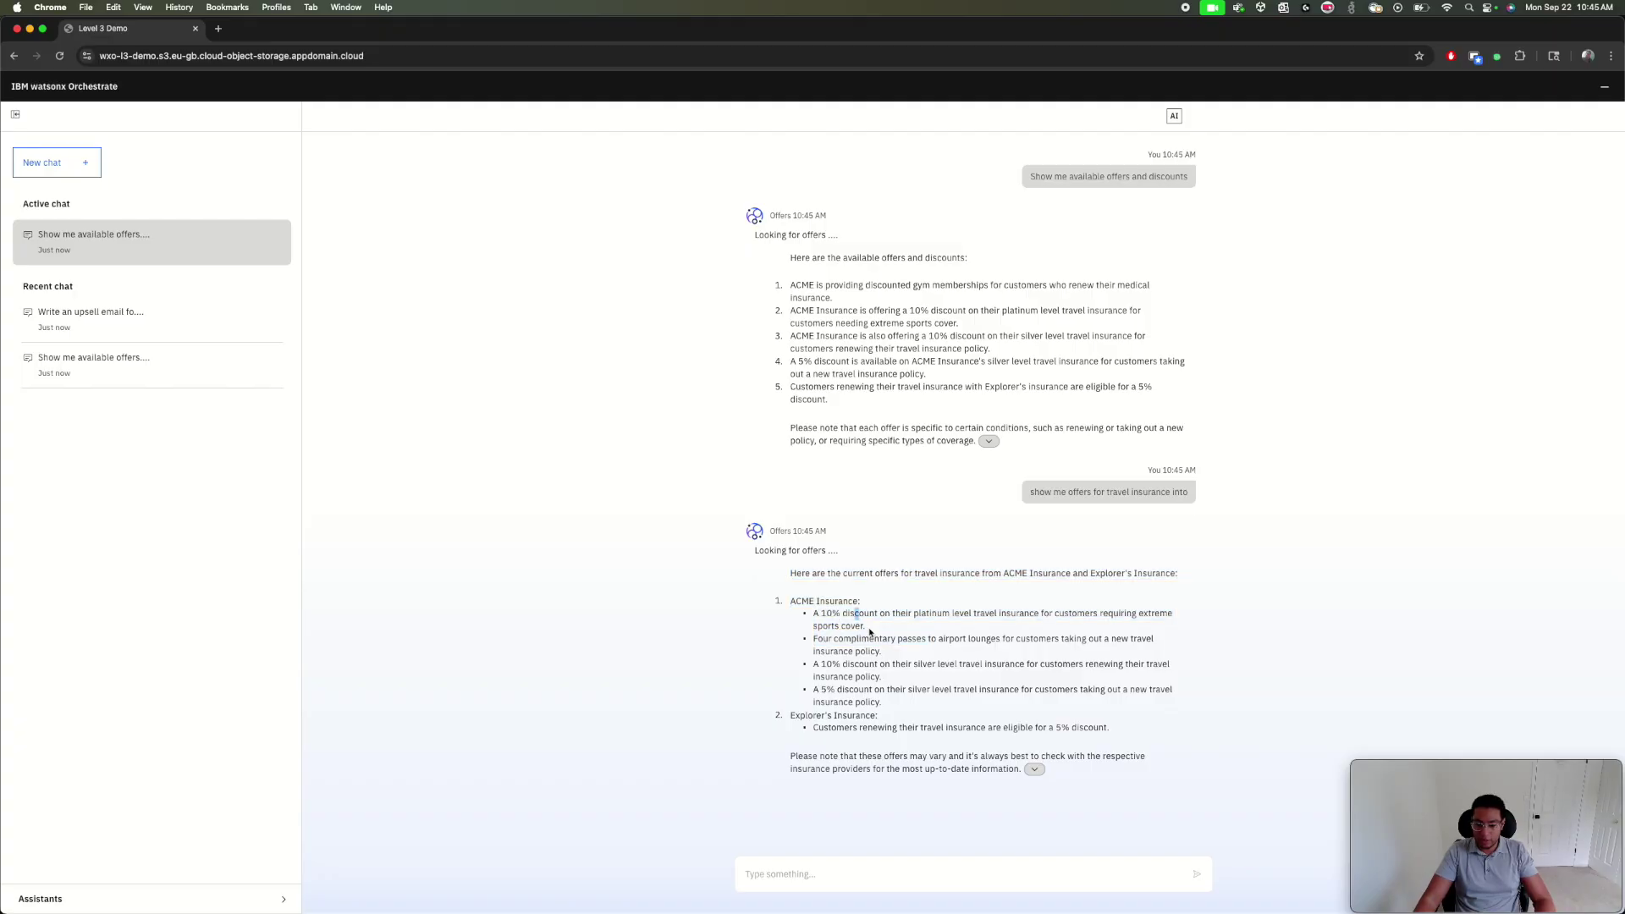
{"action": "left_click_drag", "start_coordinate": [855, 613], "coordinate": [893, 675]}
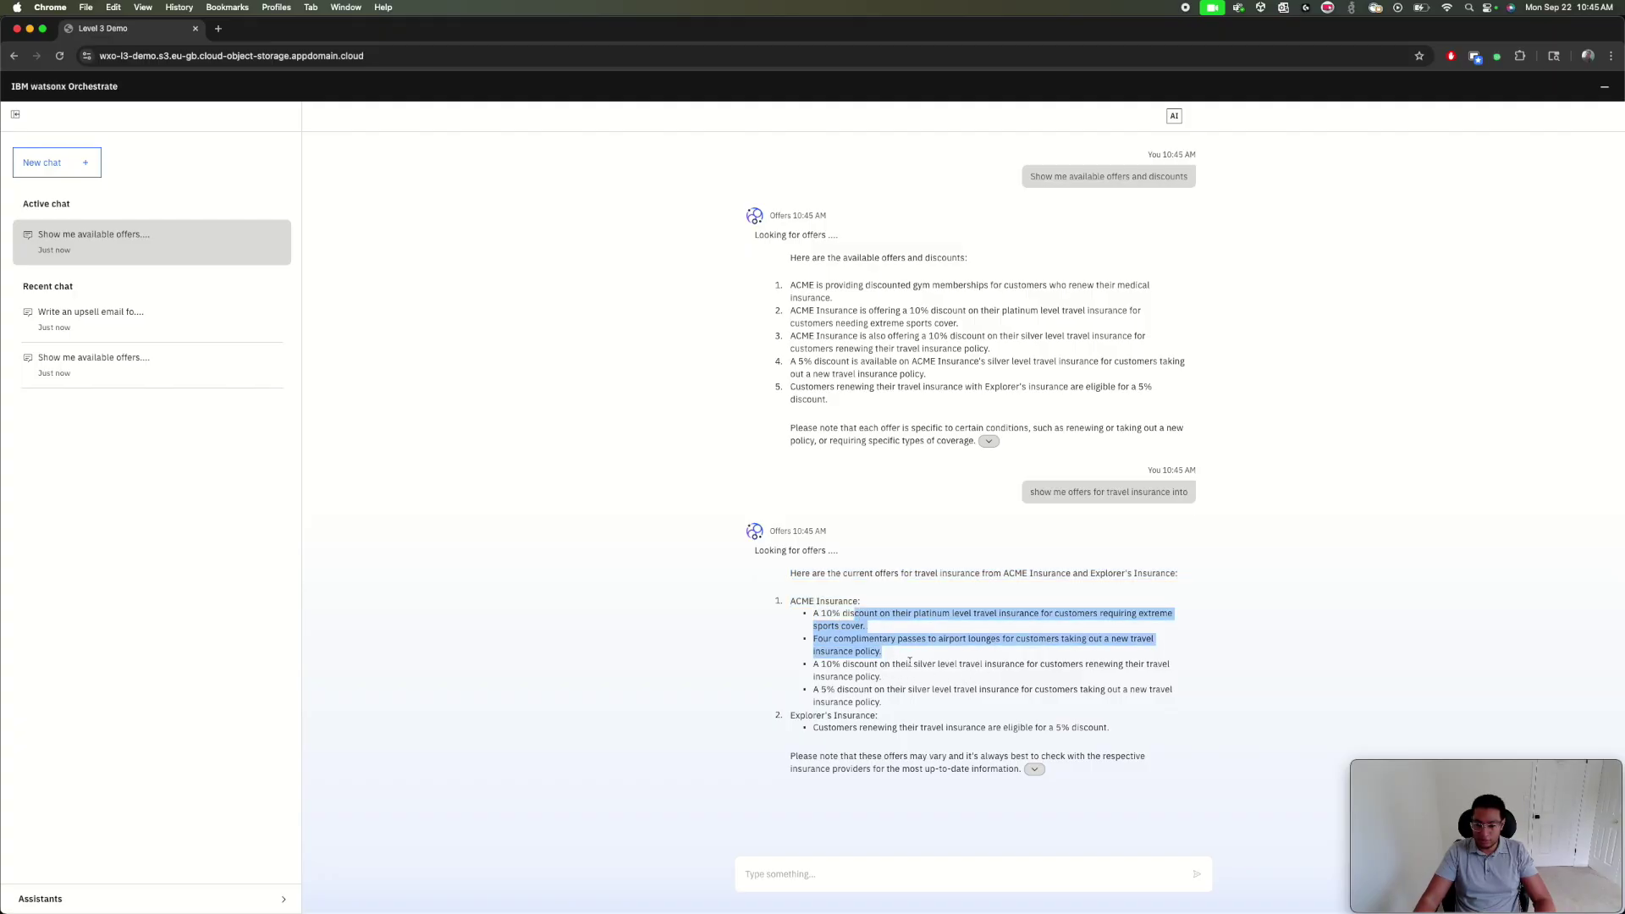
{"action": "double_click", "coordinate": [906, 664]}
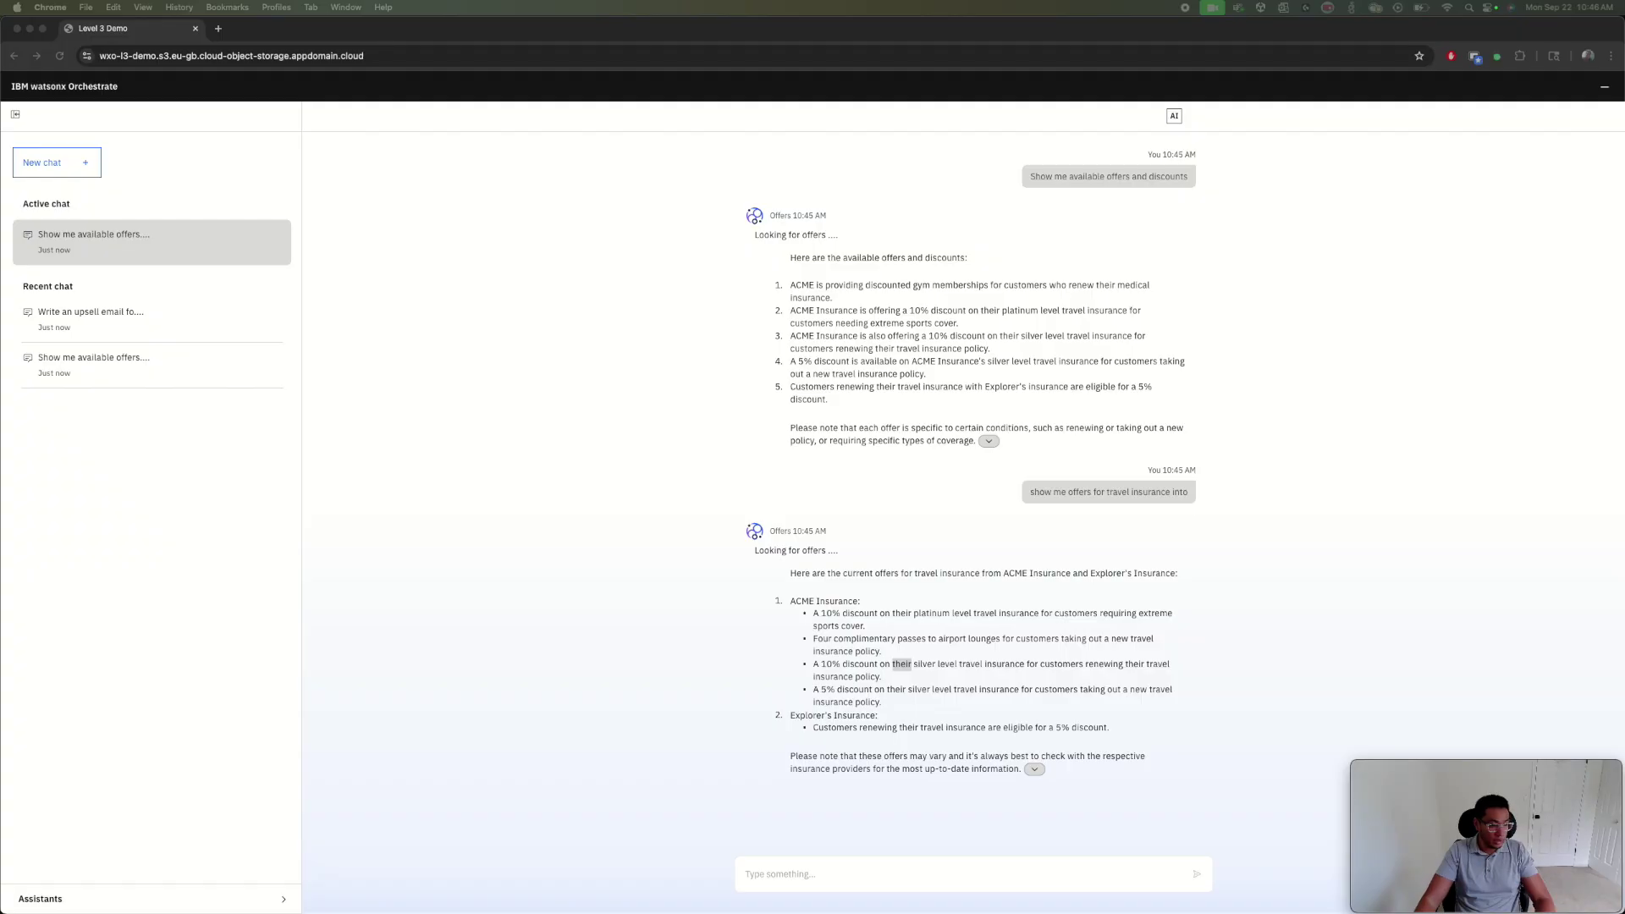
Step: Enter the message "search for discounts for travel insurance with existing conditions" in the offers chat
{"action": "left_click", "coordinate": [940, 872]}
{"action": "left_click", "coordinate": [877, 871]}
{"action": "key", "text": "super+v"}
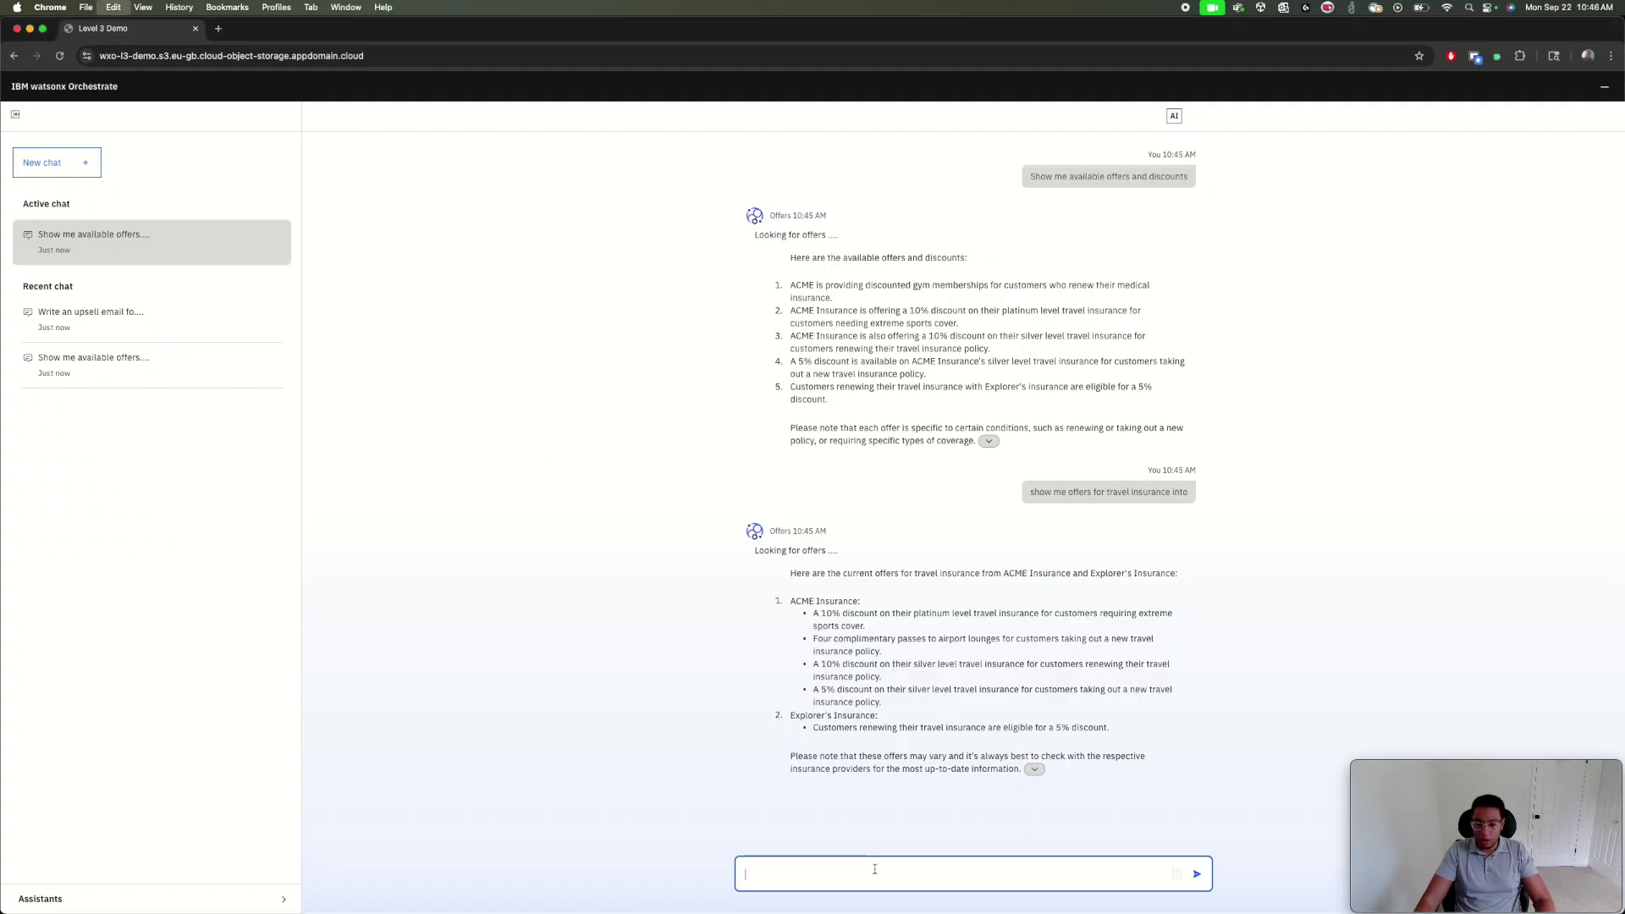
{"action": "left_click", "coordinate": [746, 867]}
{"action": "key", "text": "BackSpace"}
{"action": "key", "text": "BackSpace"}
{"action": "key", "text": "BackSpace"}
{"action": "key", "text": "BackSpace"}
{"action": "key", "text": "BackSpace"}
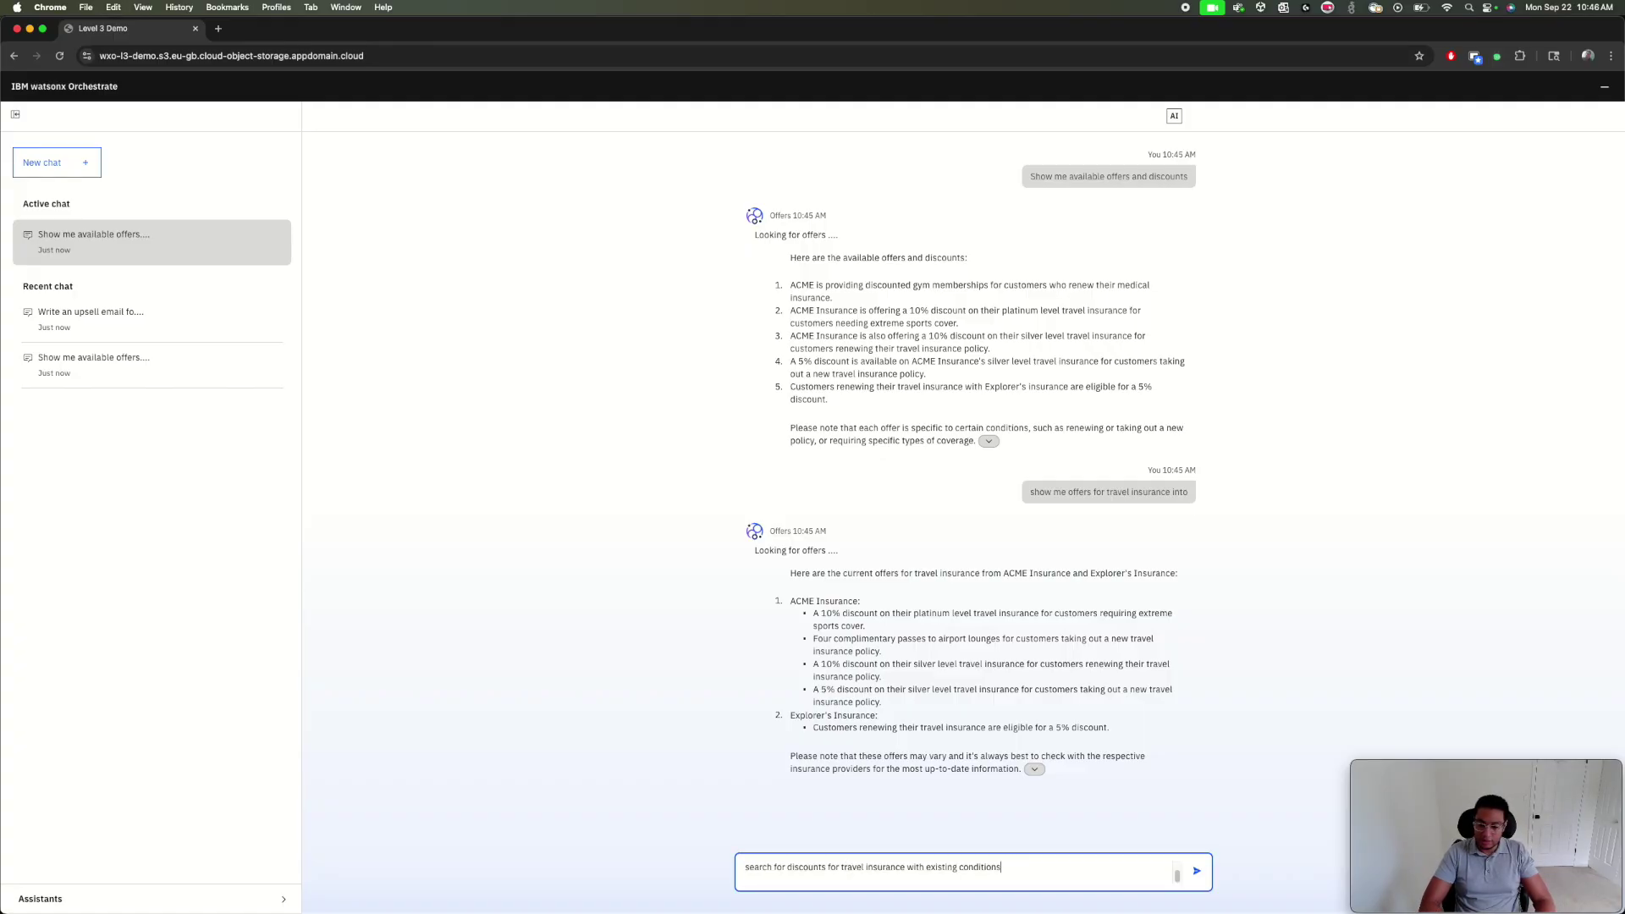
{"action": "type", "text": "ext search for discounts for travel insurance with existing conditions"}
Step: Remove the duplicate line beginning with "ext" from the message, send the discount search and highlight the reply
{"action": "key", "text": "super+shift+Left"}
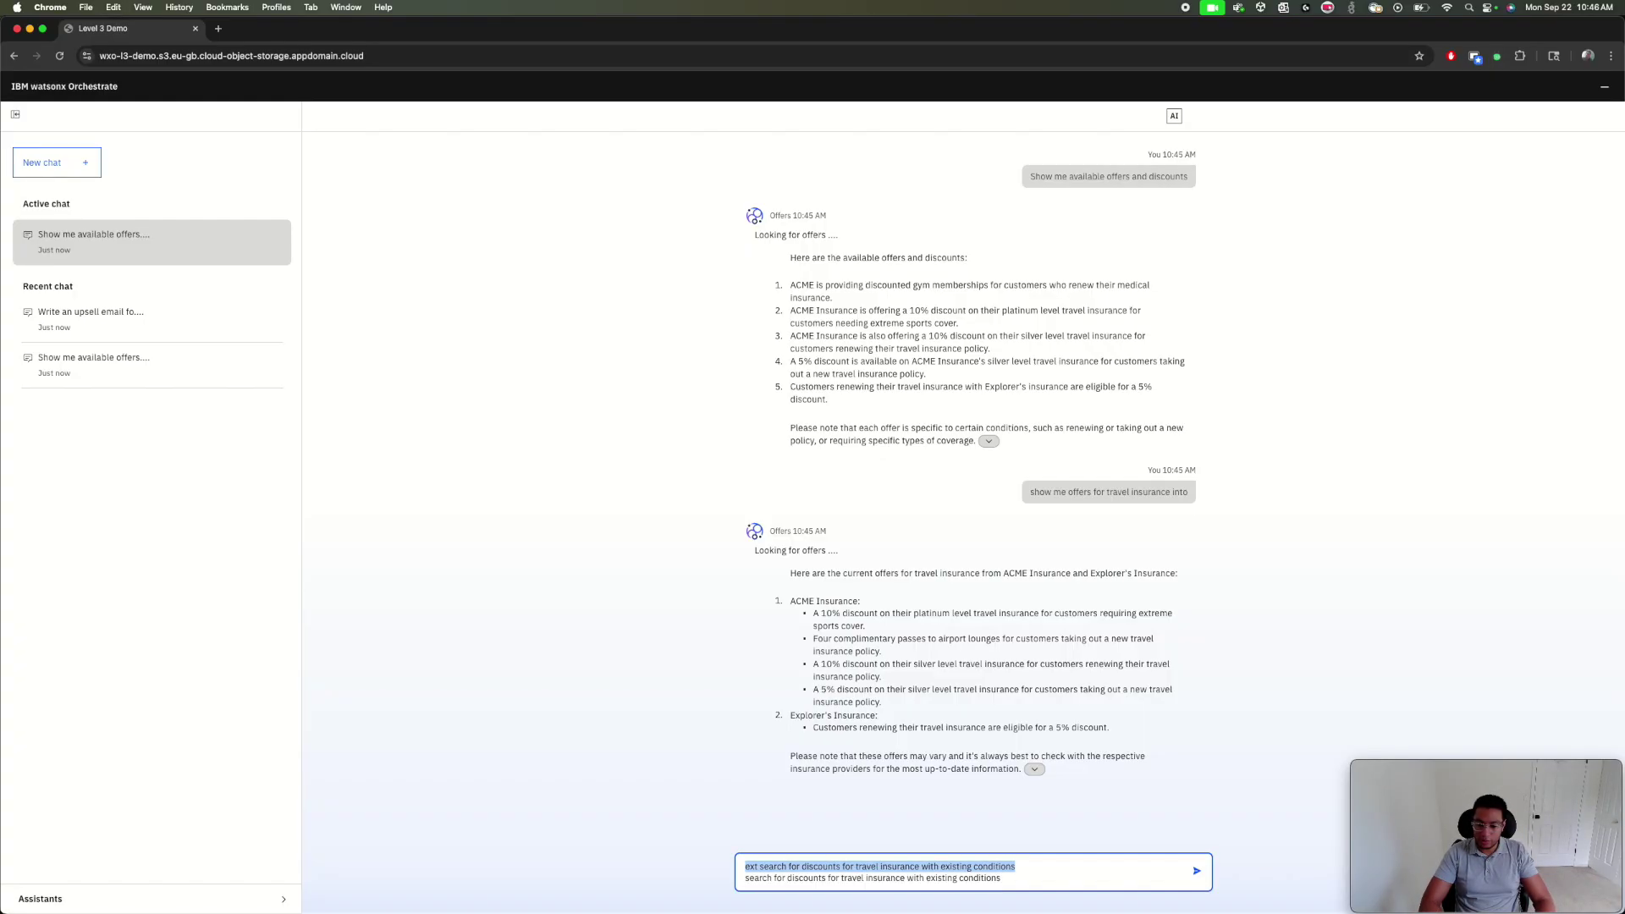
{"action": "key", "text": "BackSpace"}
{"action": "key", "text": "Delete"}
{"action": "key", "text": "Delete"}
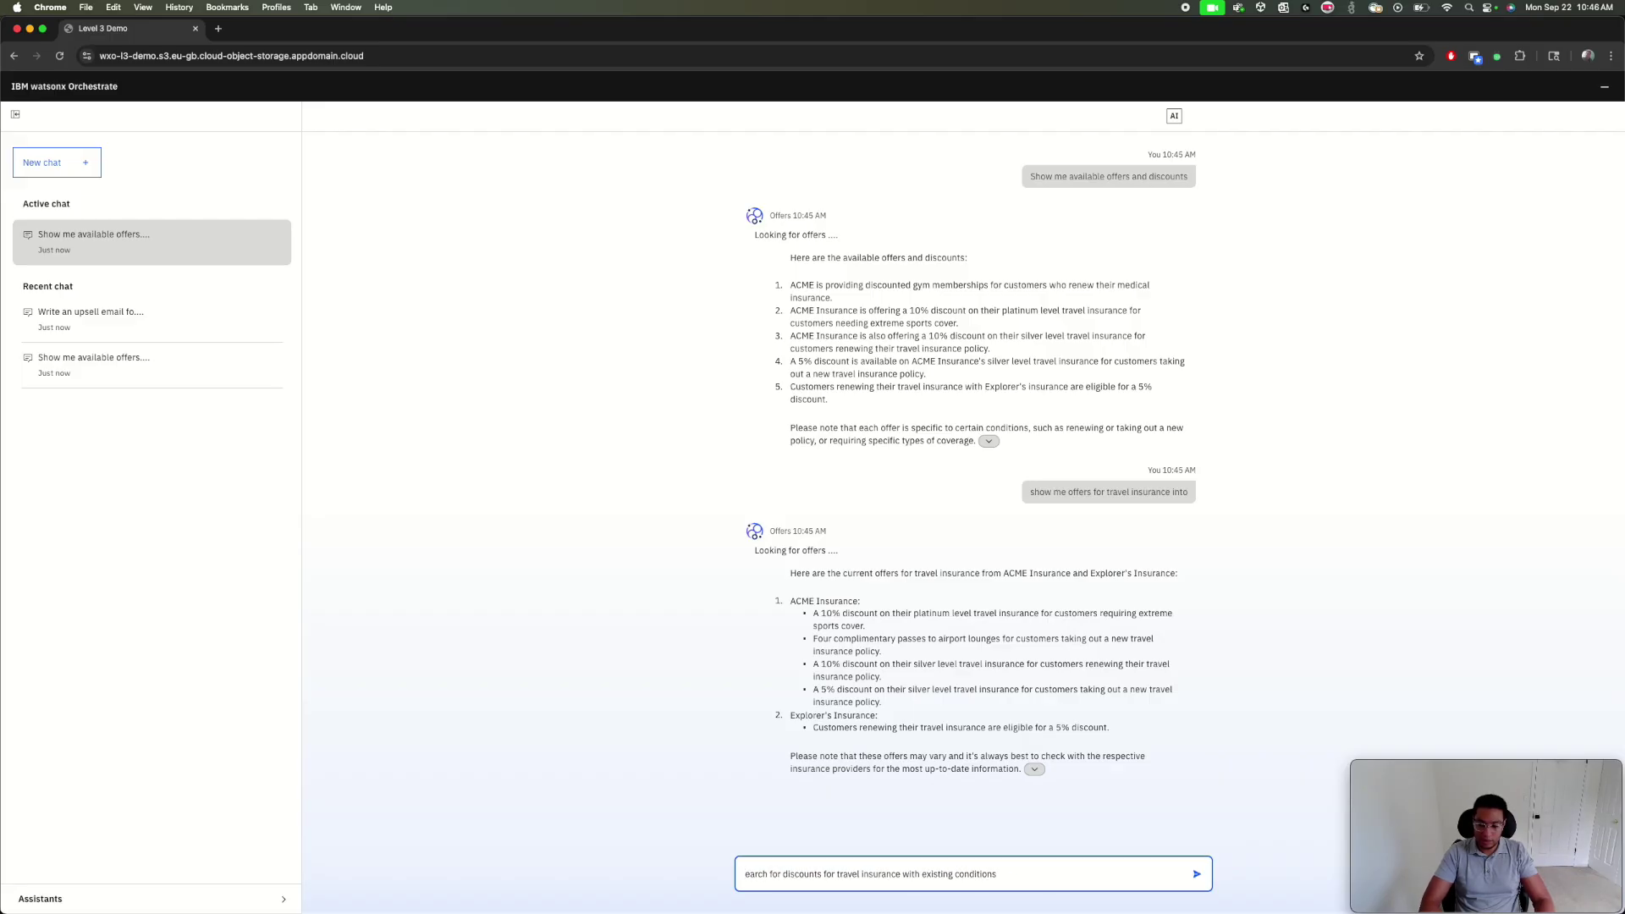
{"action": "type", "text": "s"}
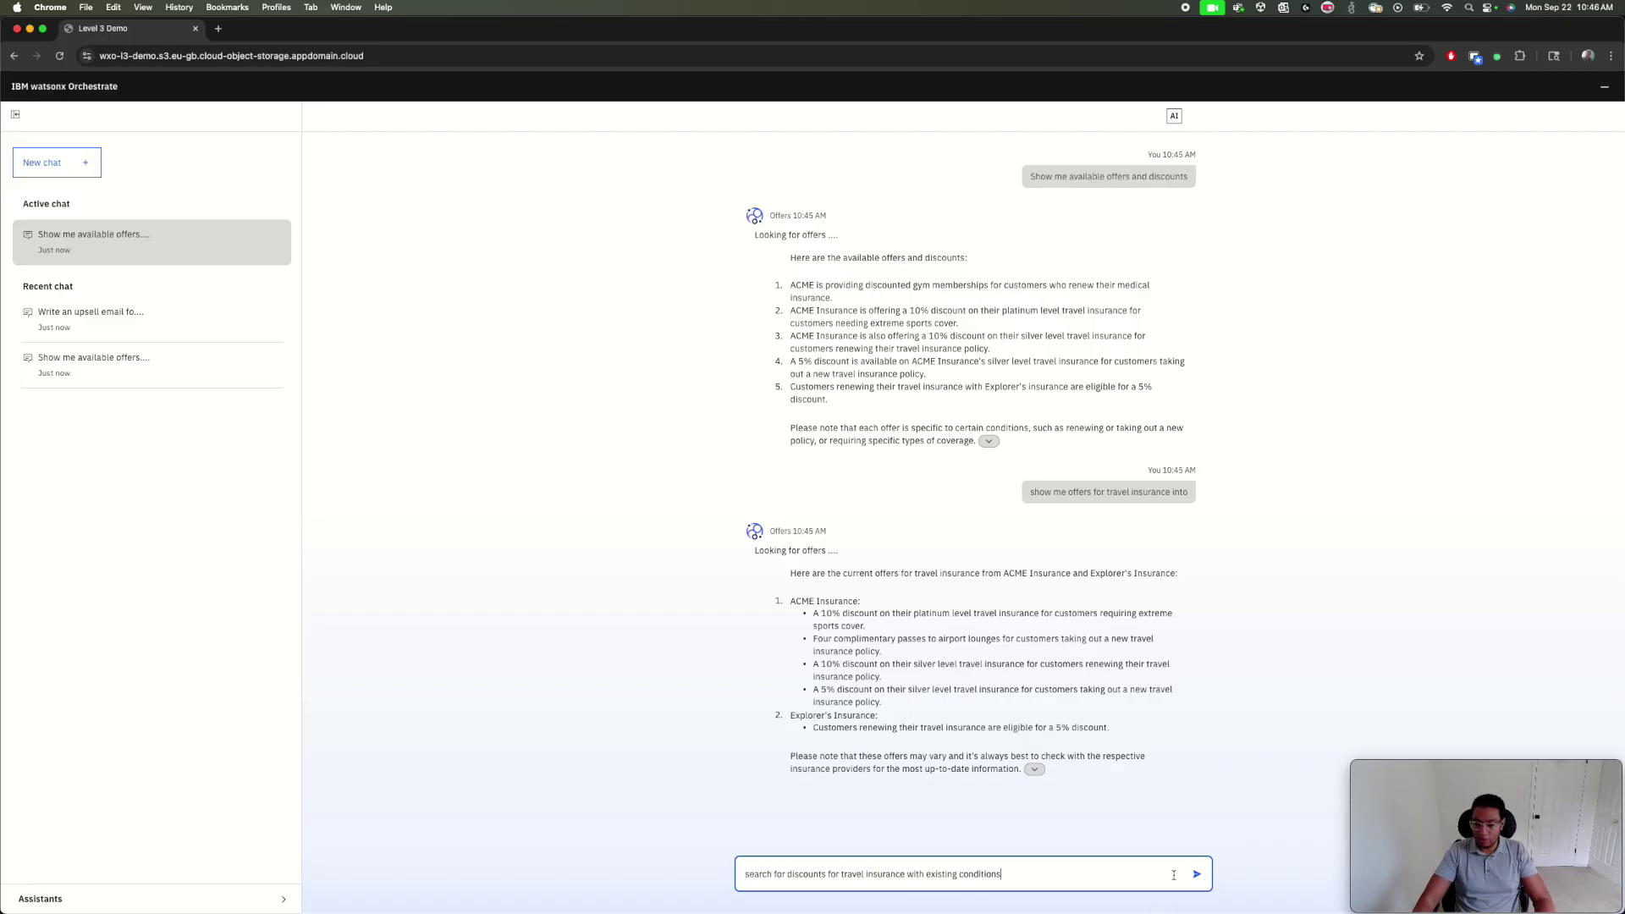
{"action": "left_click", "coordinate": [1197, 874]}
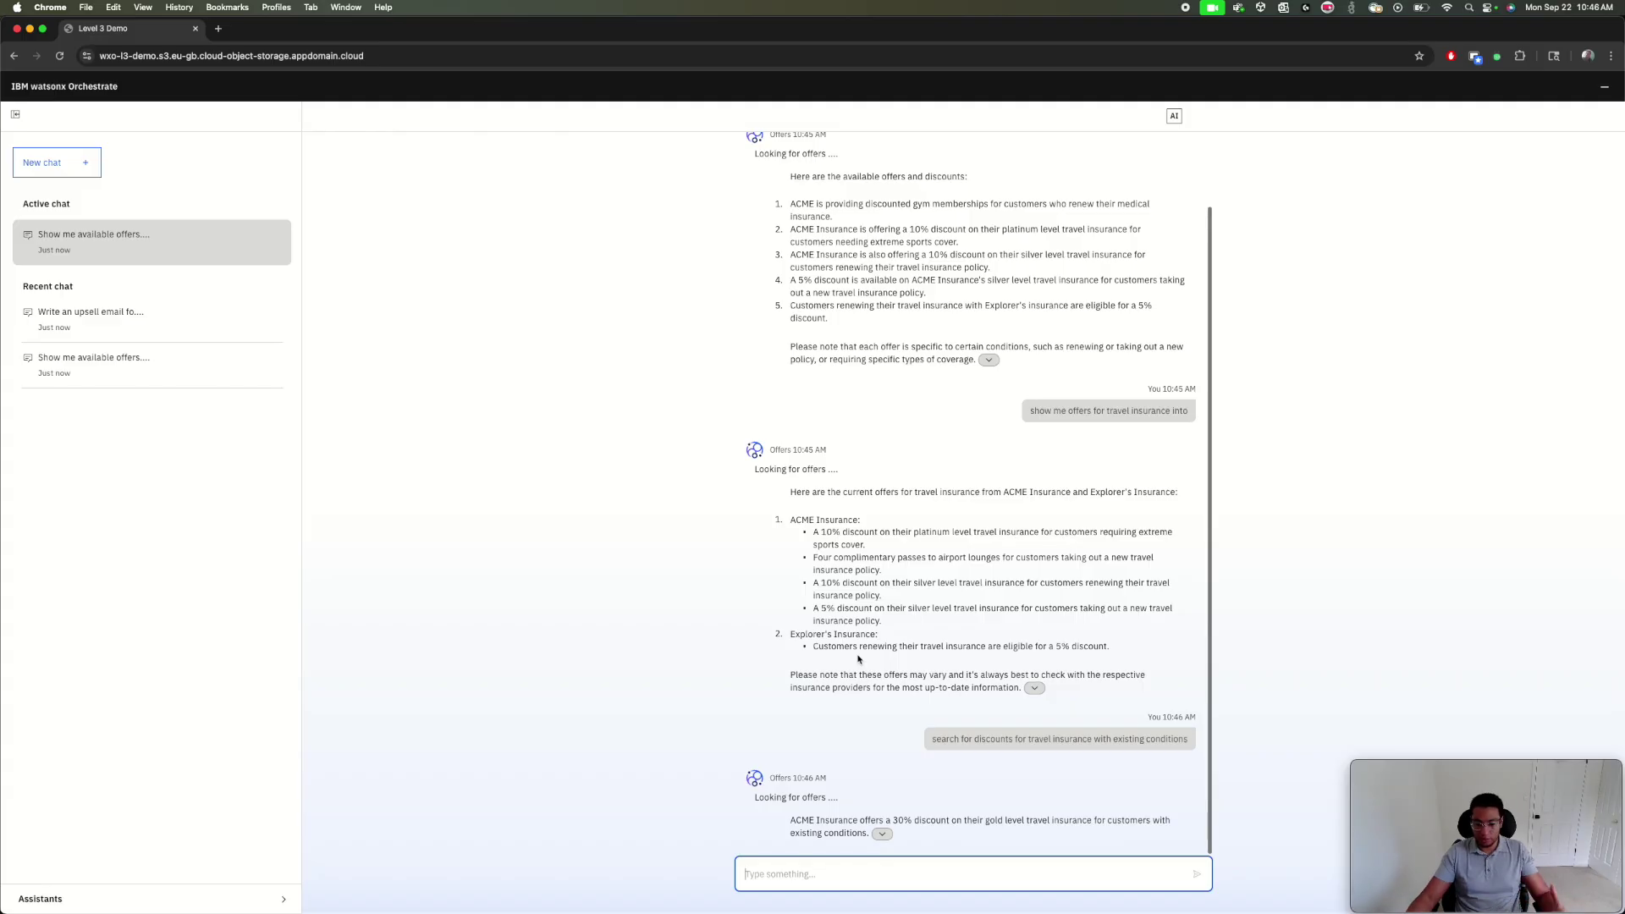
{"action": "left_click_drag", "start_coordinate": [794, 818], "coordinate": [868, 834]}
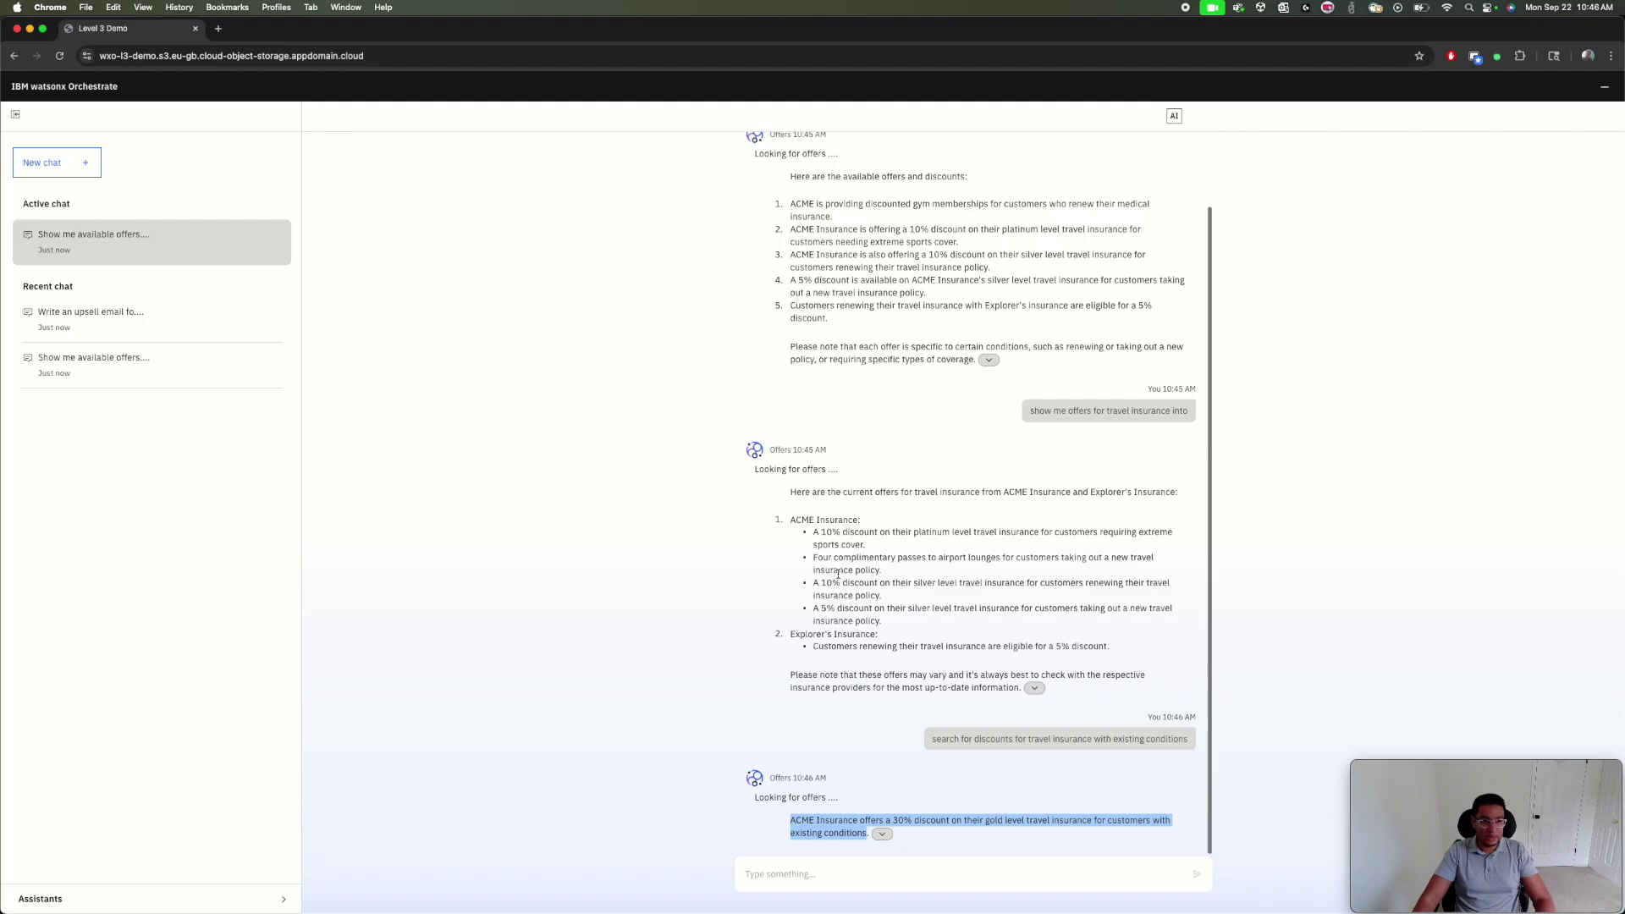
Step: Reopen the recent "Write an upsell email" chat and copy the email's entire content
{"action": "left_click", "coordinate": [169, 329]}
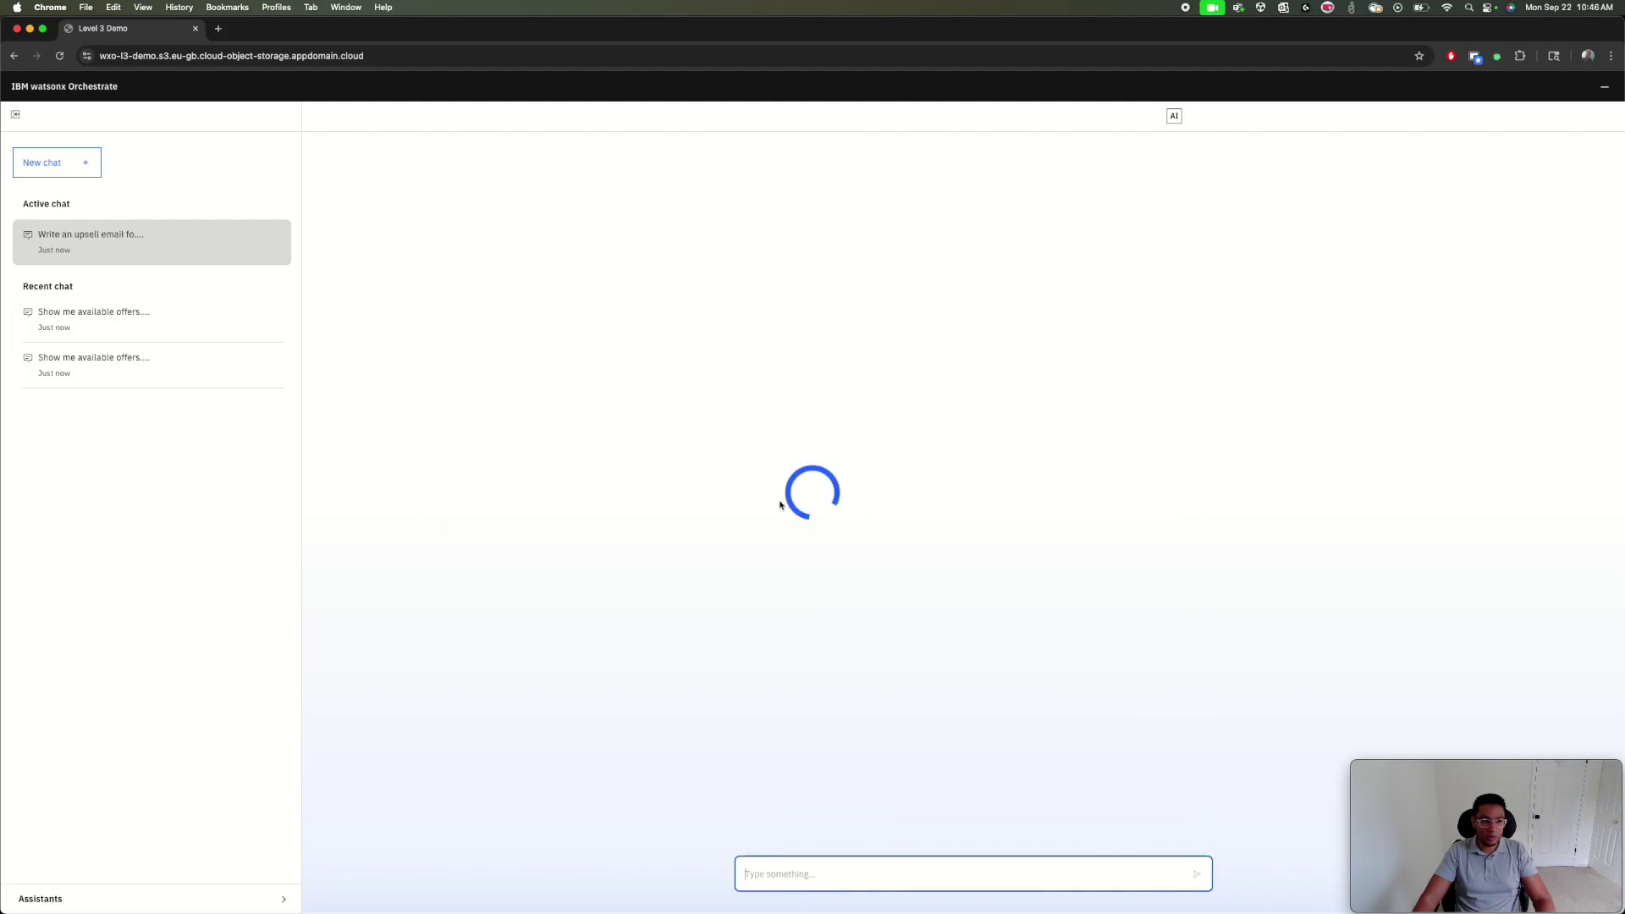
{"action": "left_click", "coordinate": [986, 667]}
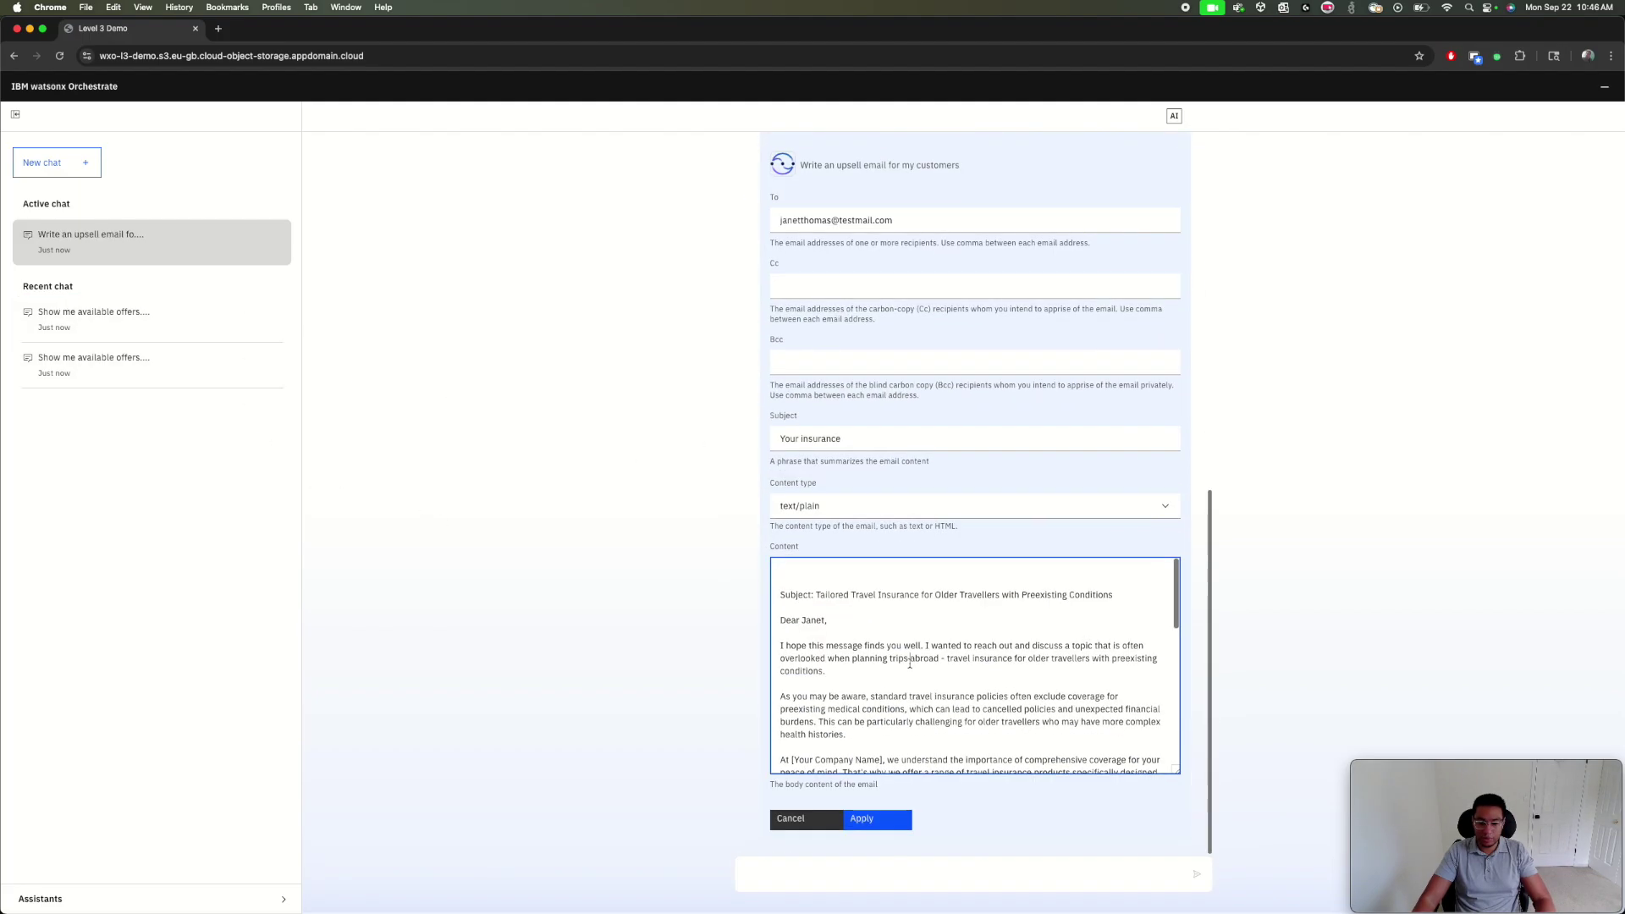
{"action": "key", "text": "super+a"}
{"action": "key", "text": "super+c"}
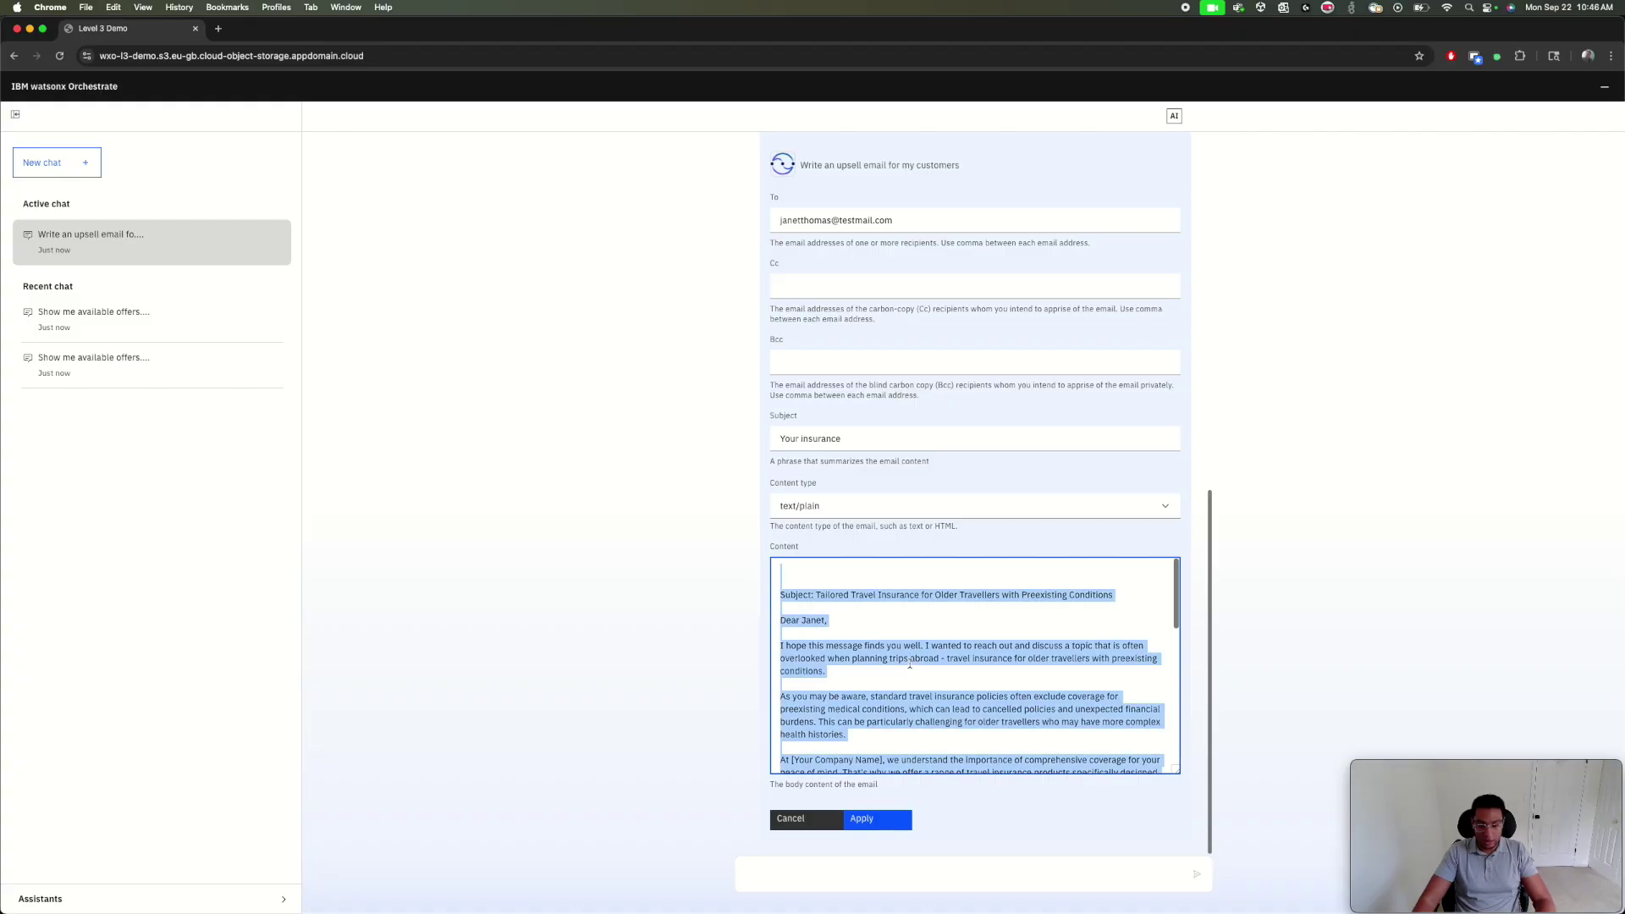
{"action": "scroll", "coordinate": [904, 599], "scroll_direction": "down", "scroll_amount": 10}
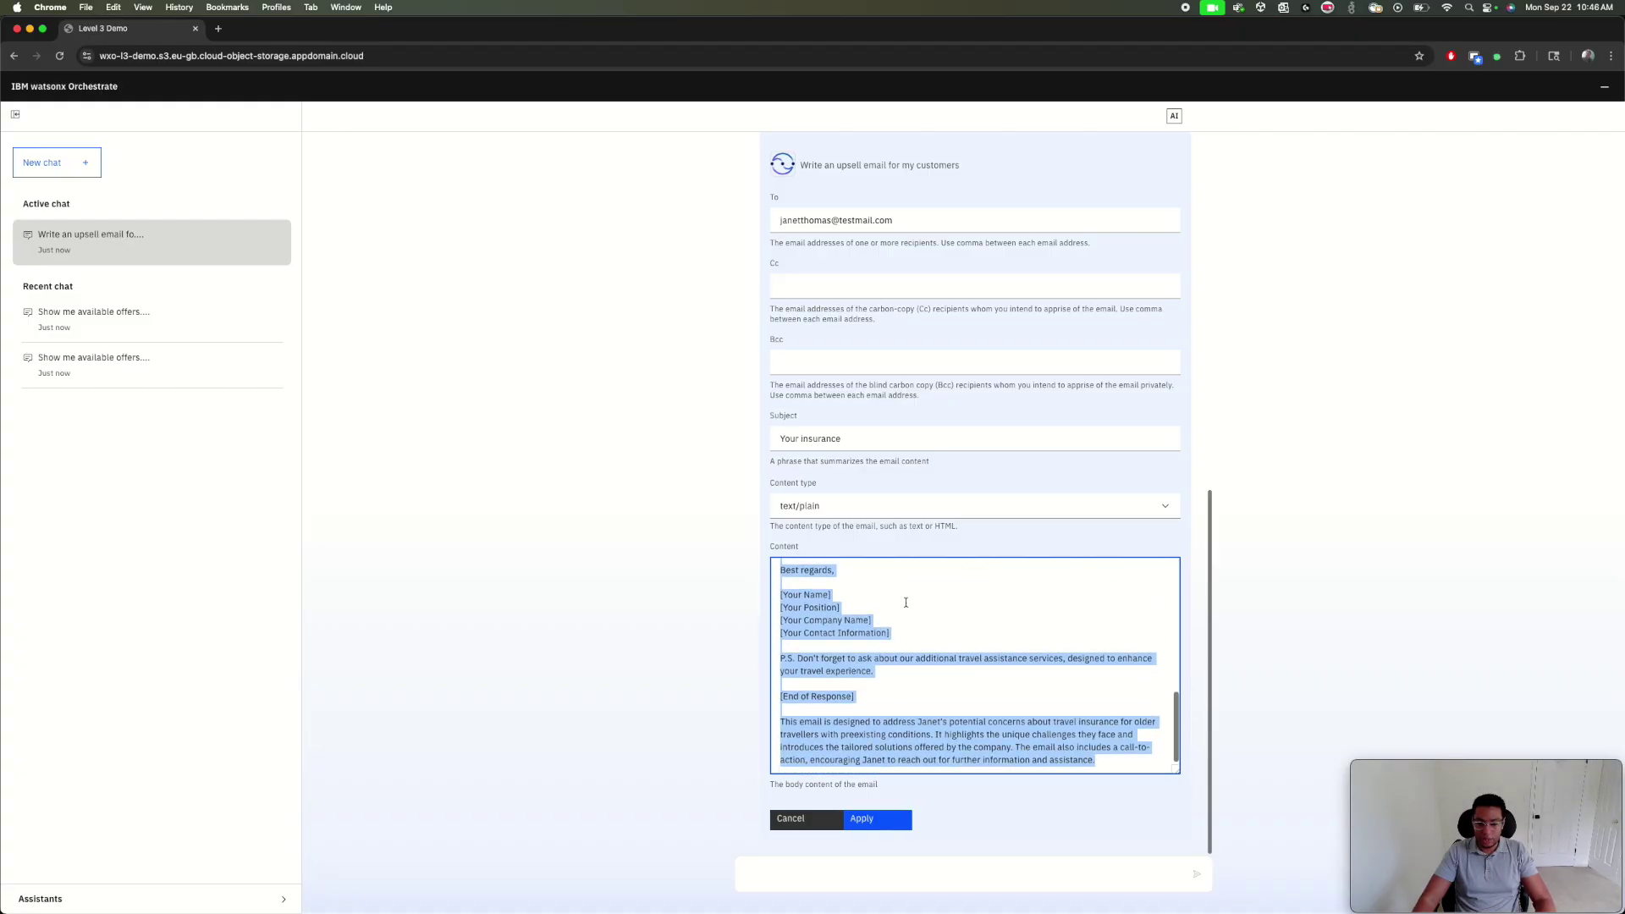
{"action": "scroll", "coordinate": [904, 599], "scroll_direction": "up", "scroll_amount": 10}
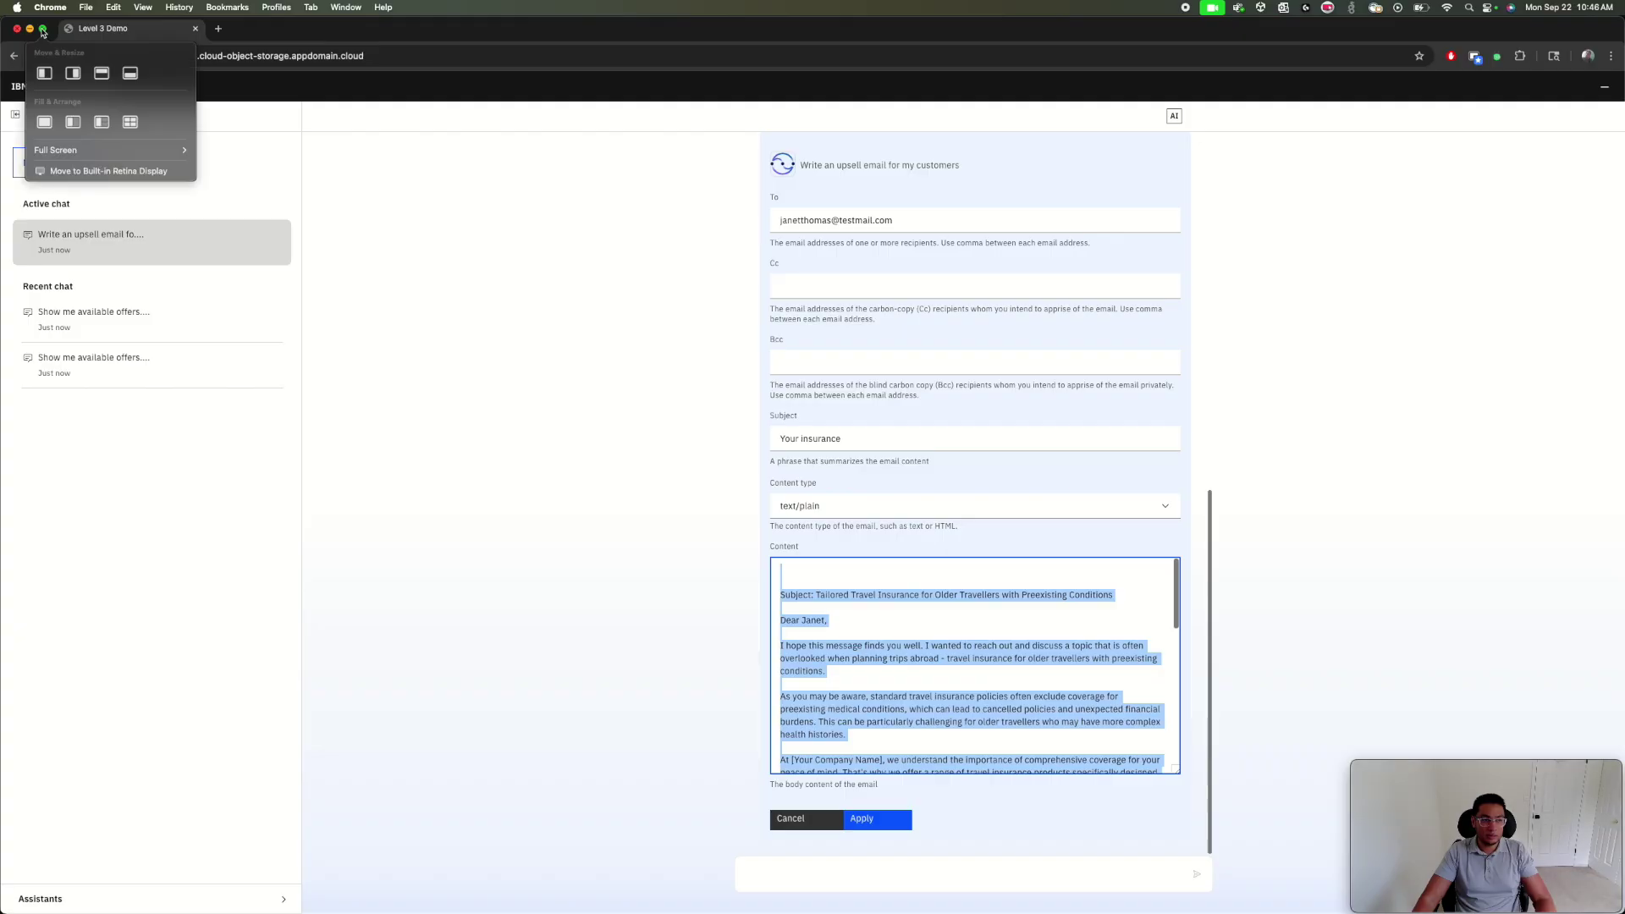
Step: Arrange Chrome beside Sublime Text and paste the copied email into the untitled document
{"action": "key", "text": "ctrl+shift+Left"}
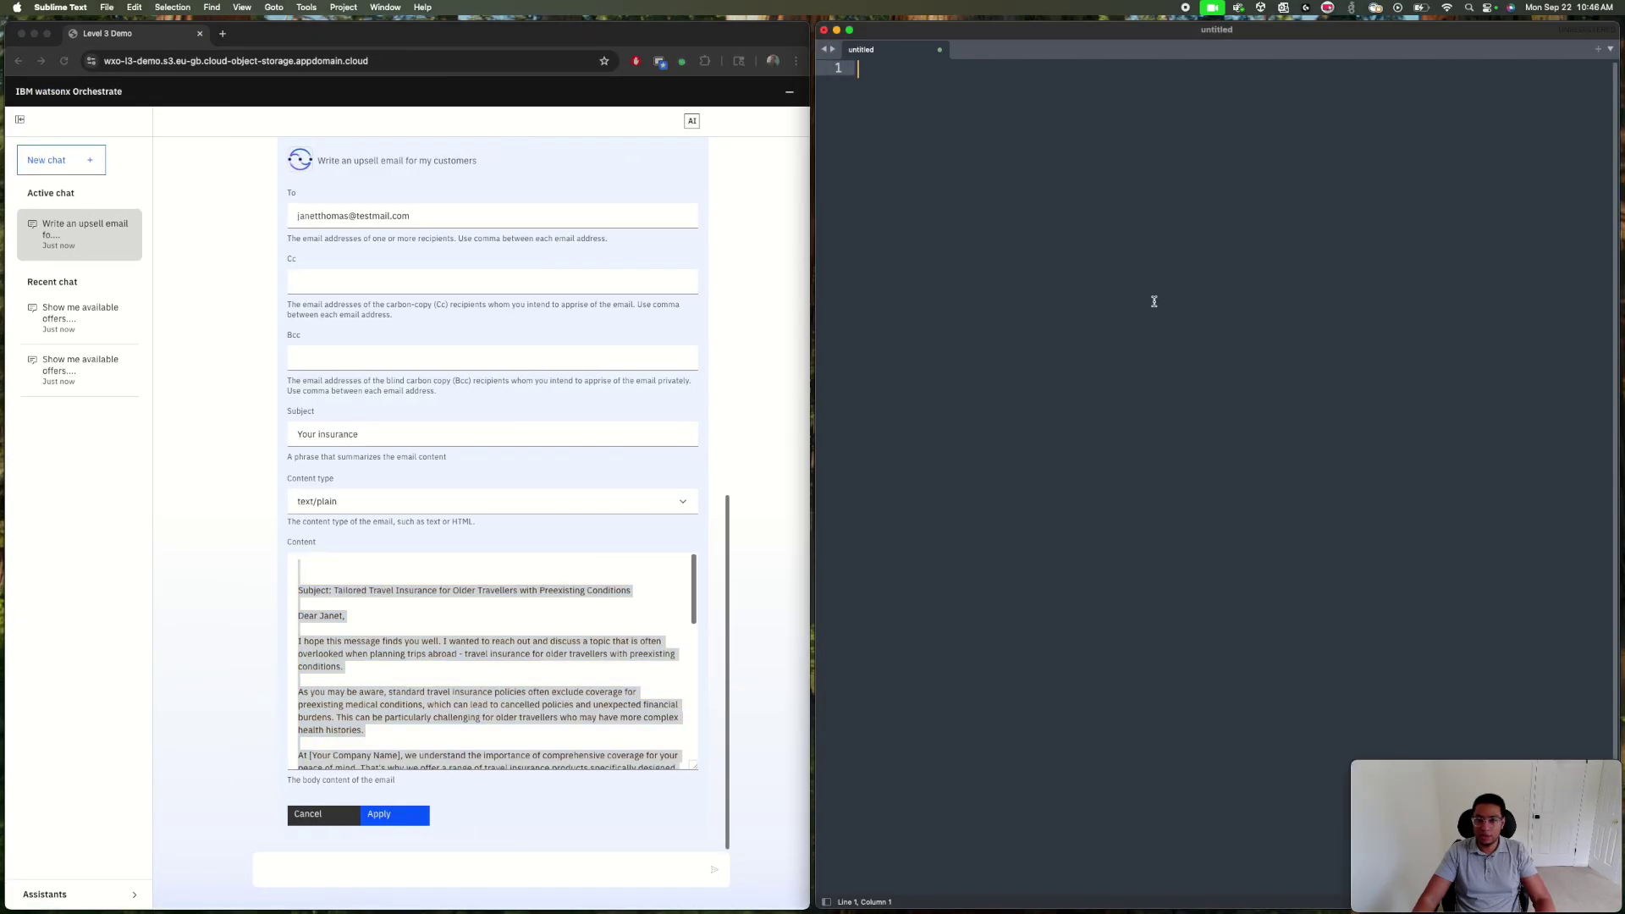
{"action": "key", "text": "super+v"}
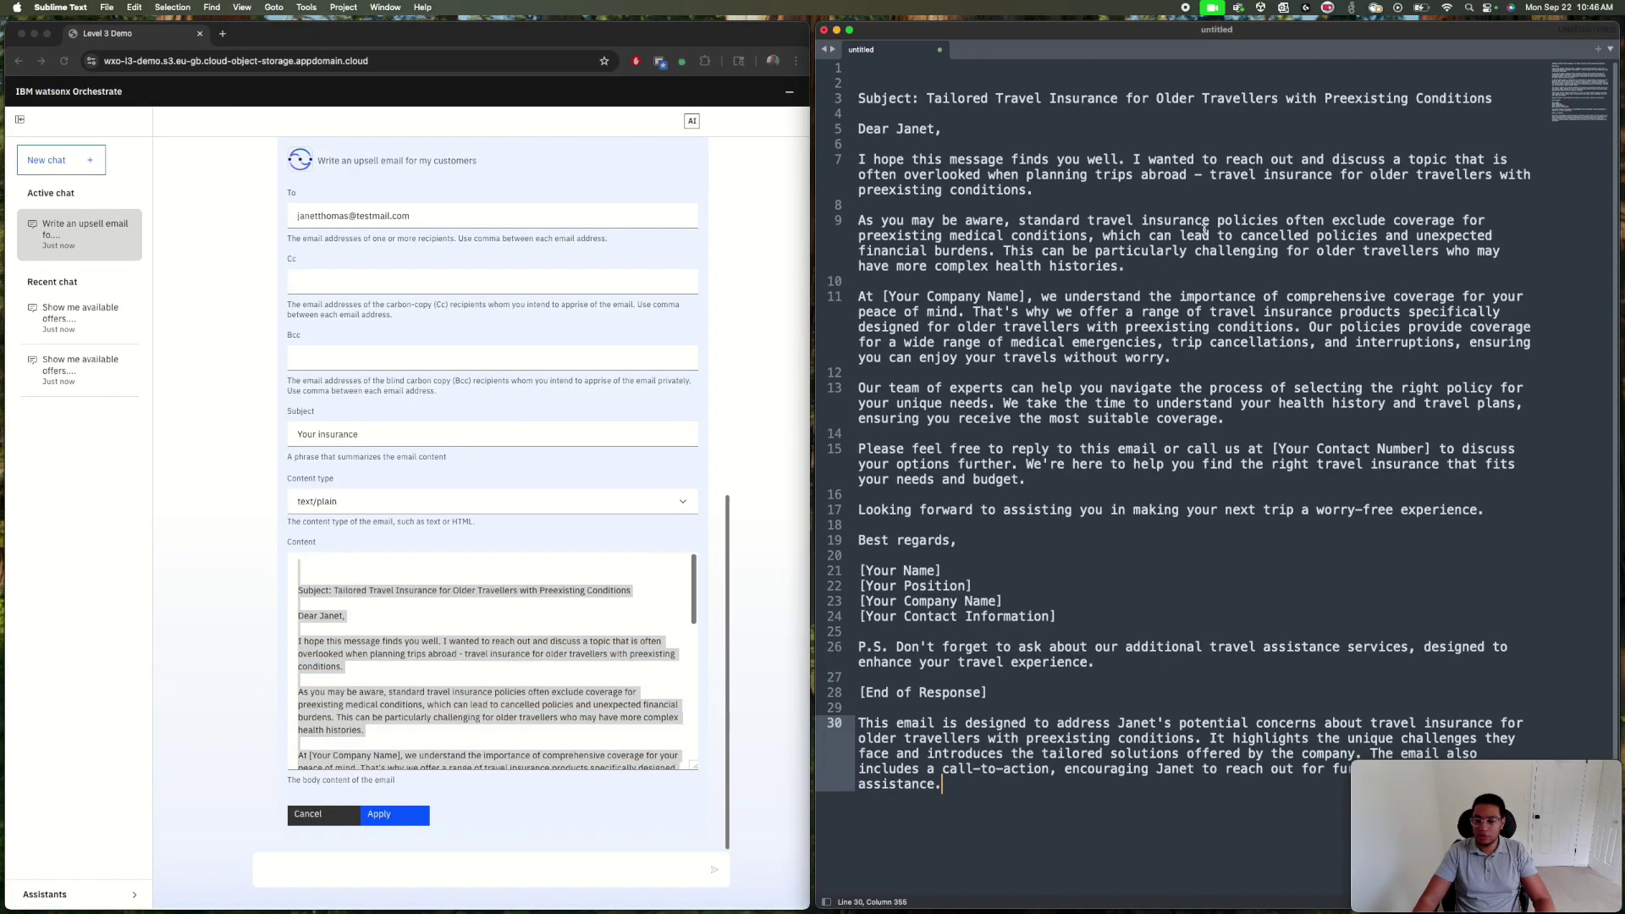
{"action": "left_click", "coordinate": [1148, 262]}
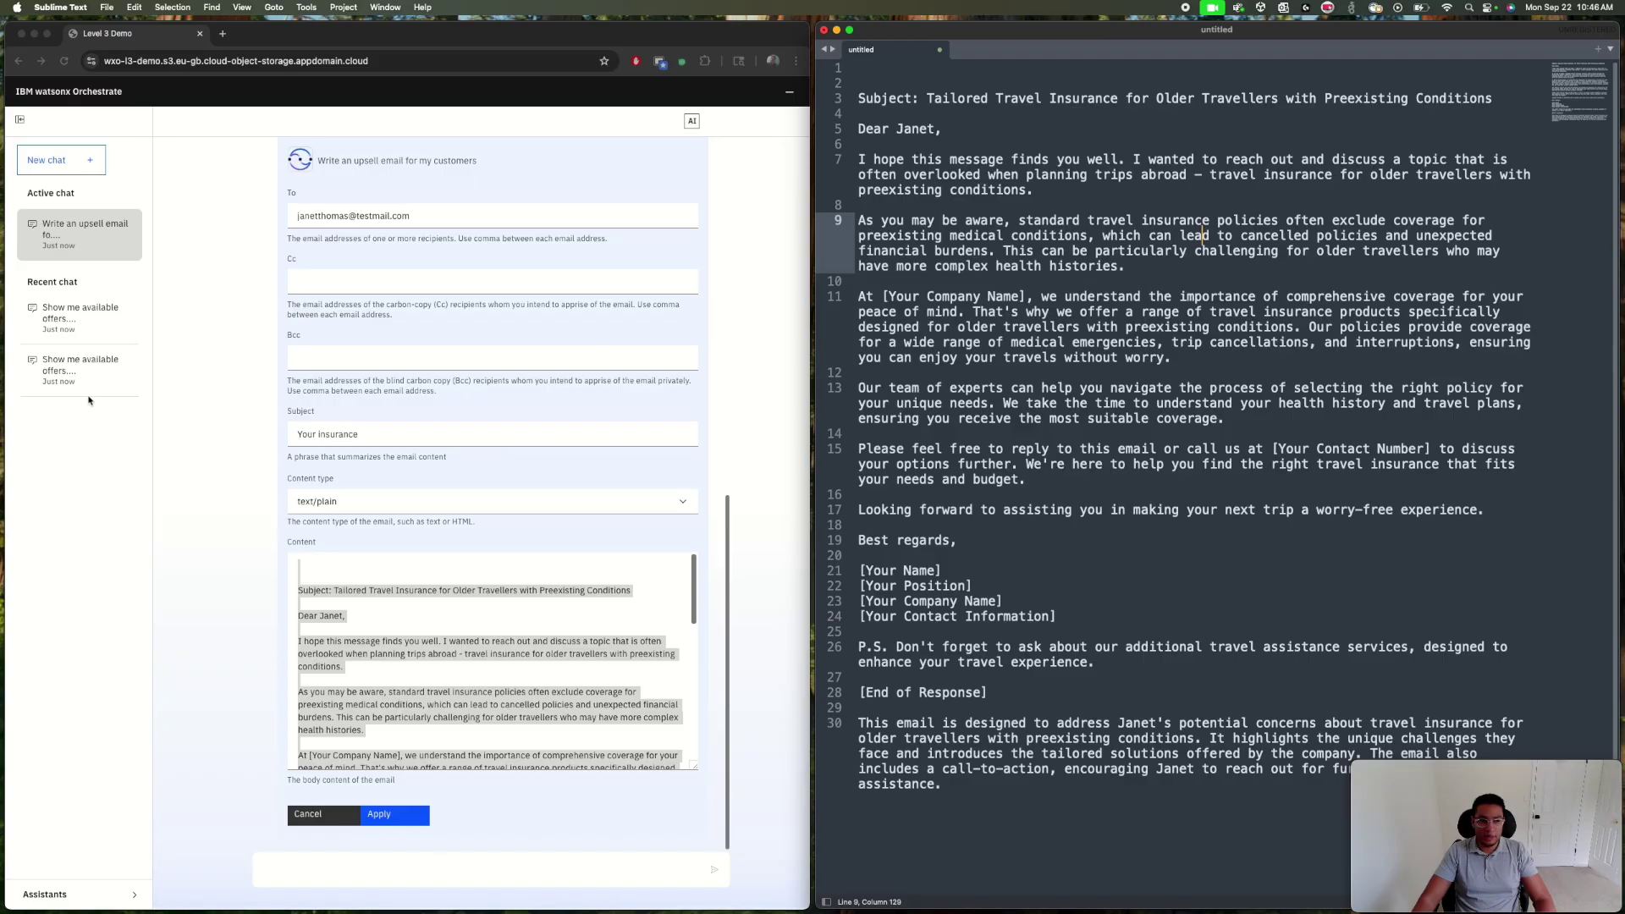
{"action": "left_click", "coordinate": [1202, 511]}
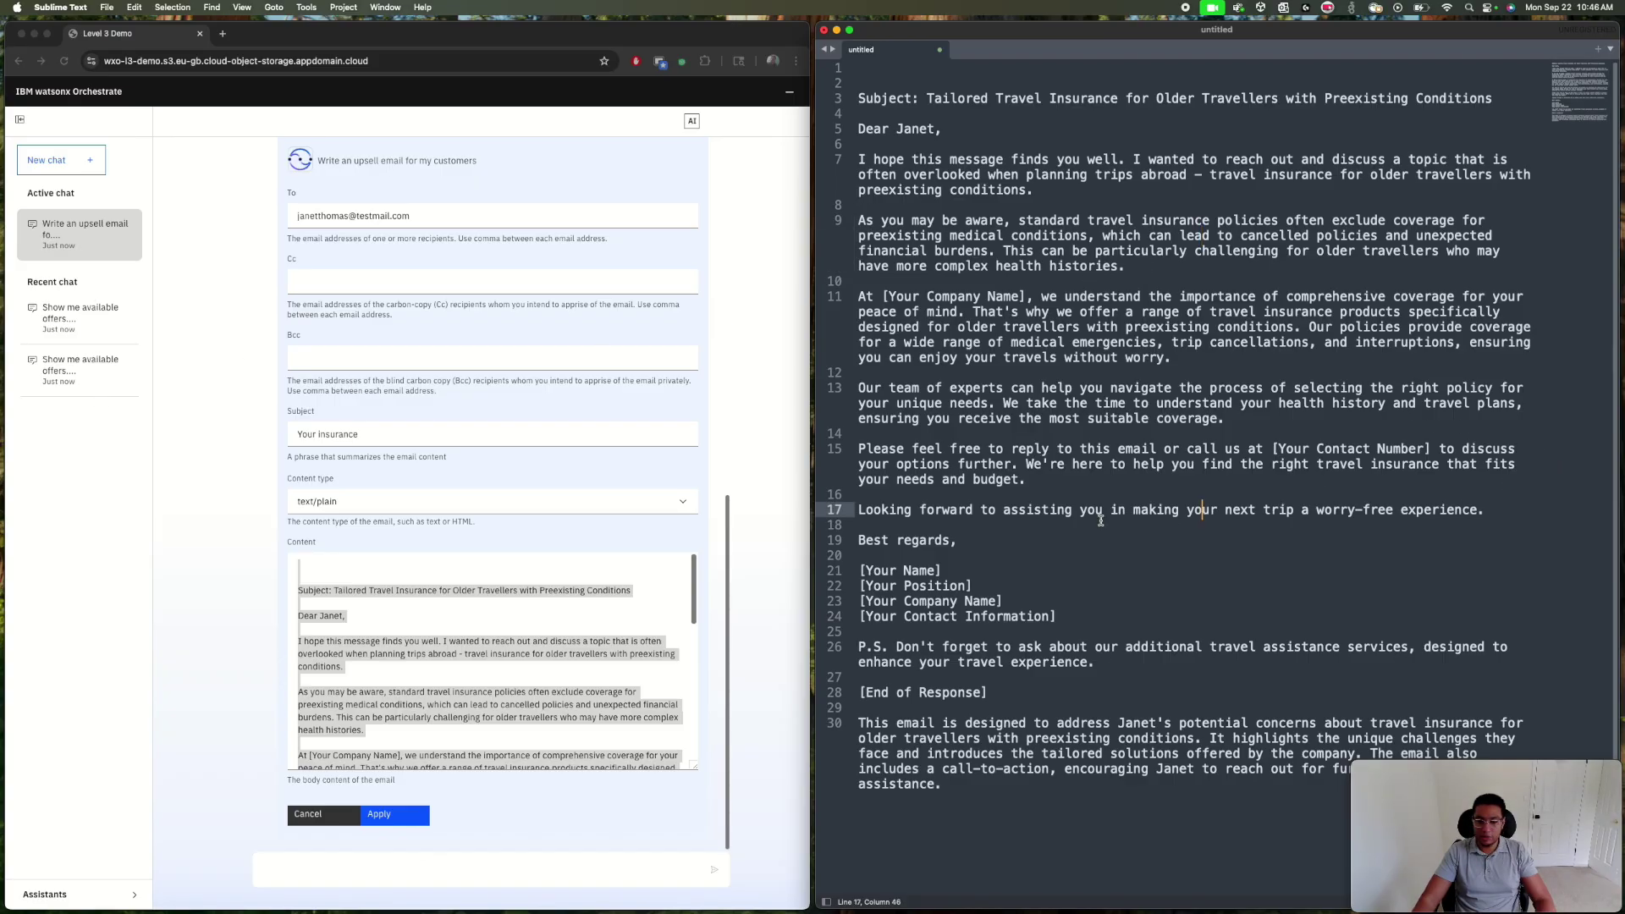
Step: Copy the 30% gold level discount sentence from the recent offers chat and paste it after "most suitable coverage." in the Sublime Text draft
{"action": "left_click", "coordinate": [91, 320]}
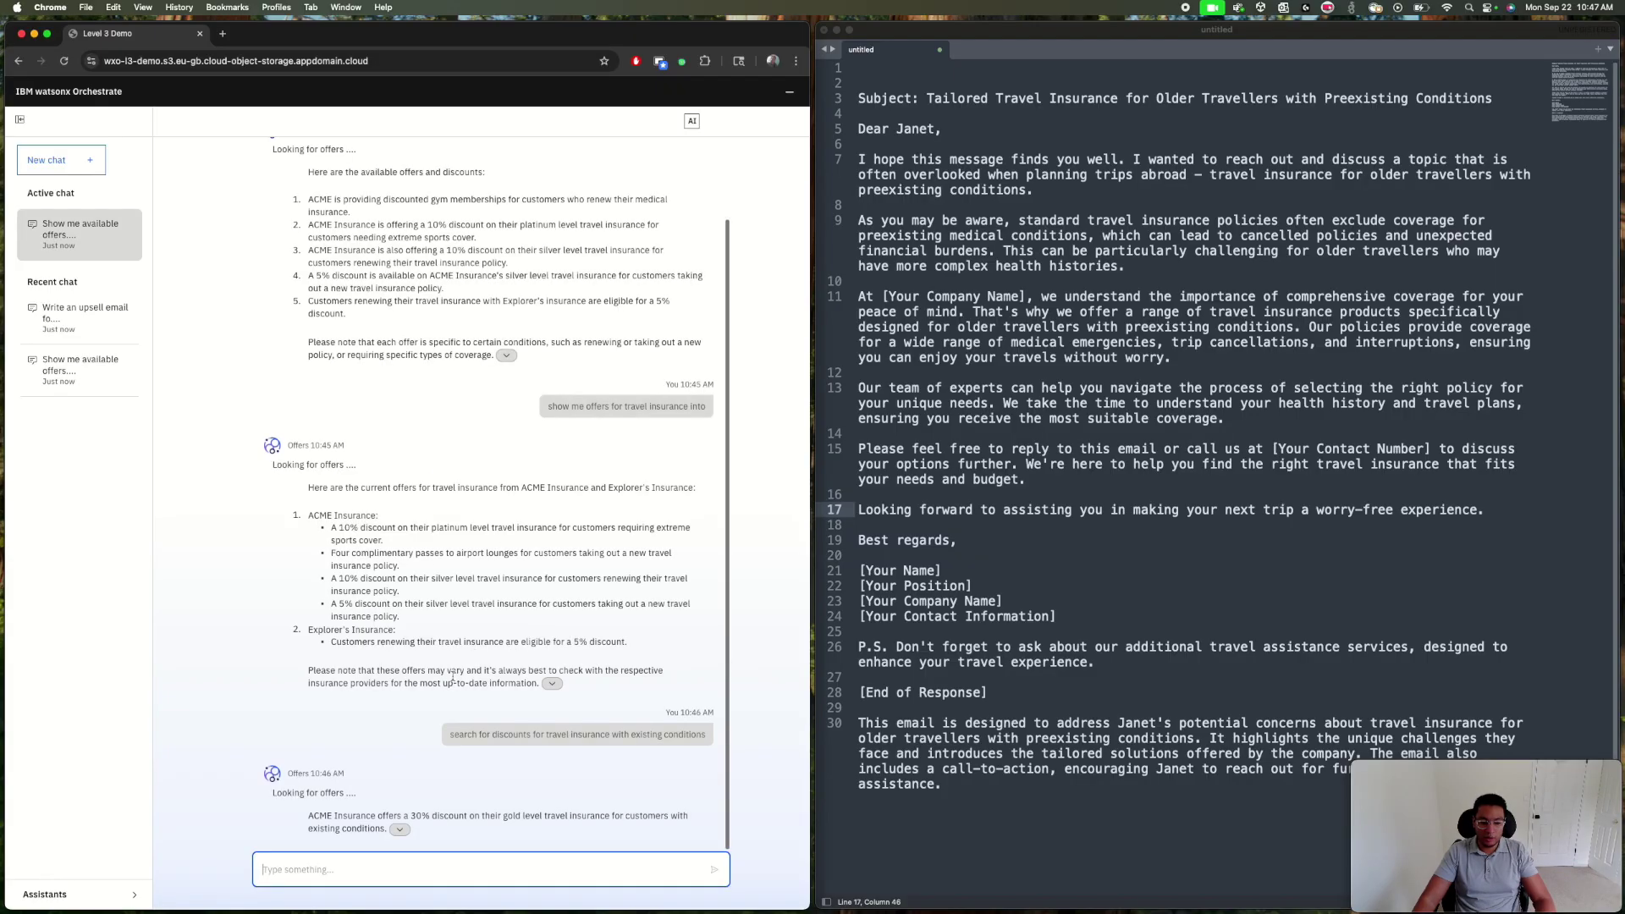
{"action": "double_click", "coordinate": [317, 814]}
{"action": "left_click", "coordinate": [318, 814]}
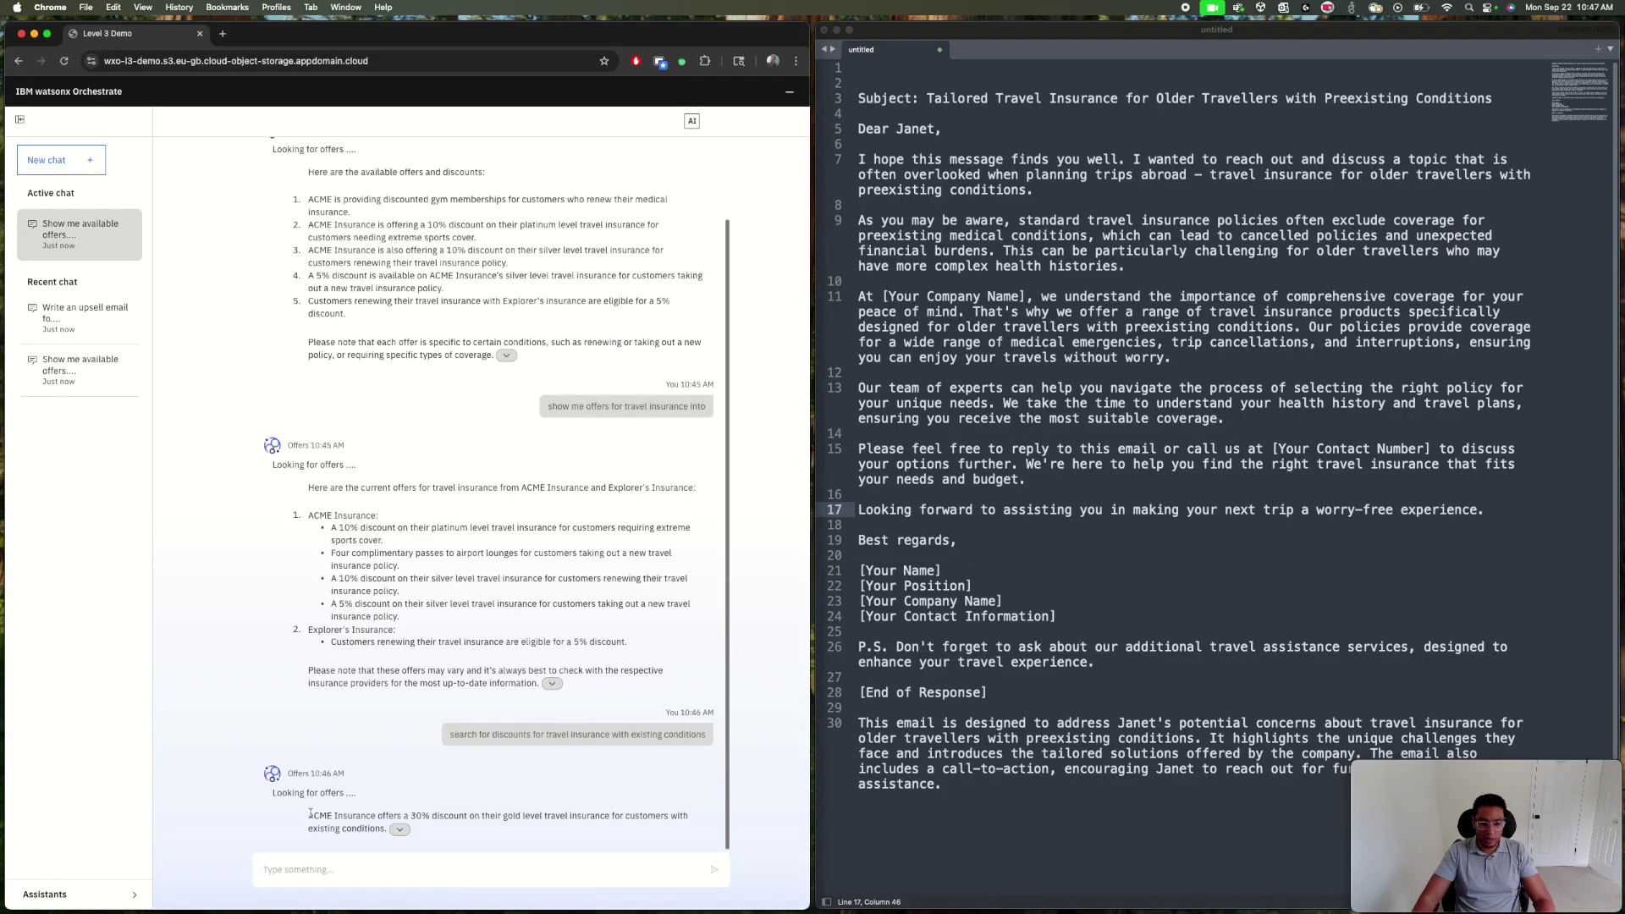
{"action": "left_click_drag", "start_coordinate": [318, 815], "coordinate": [386, 832]}
{"action": "key", "text": "super+c"}
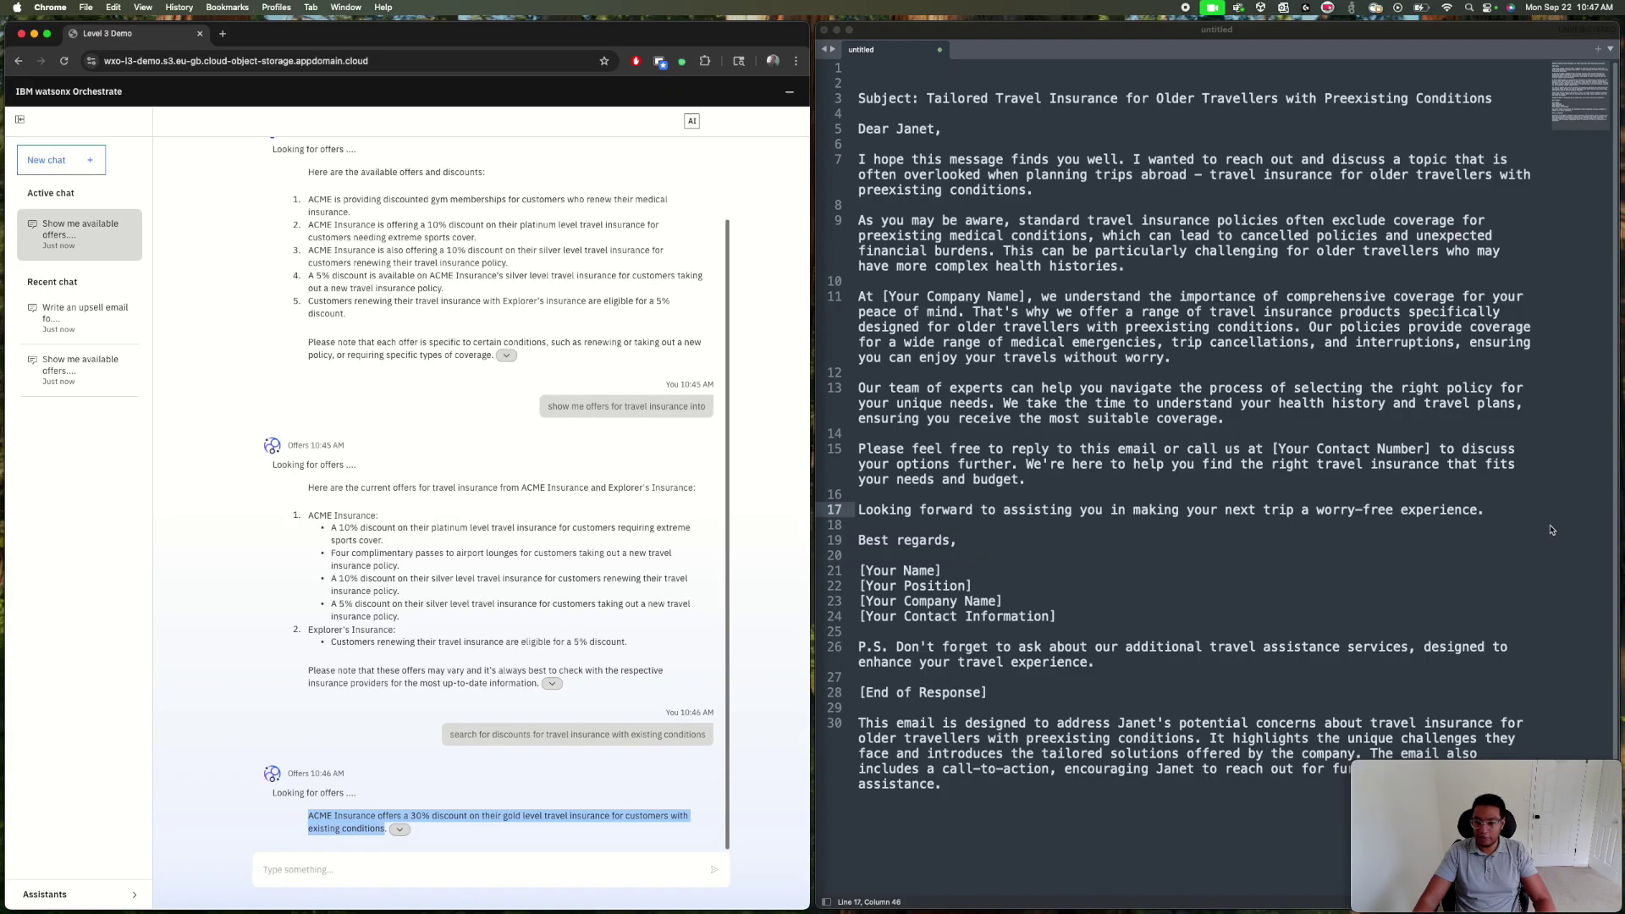
{"action": "left_click", "coordinate": [1375, 438]}
{"action": "left_click", "coordinate": [1301, 419]}
{"action": "key", "text": "super+v"}
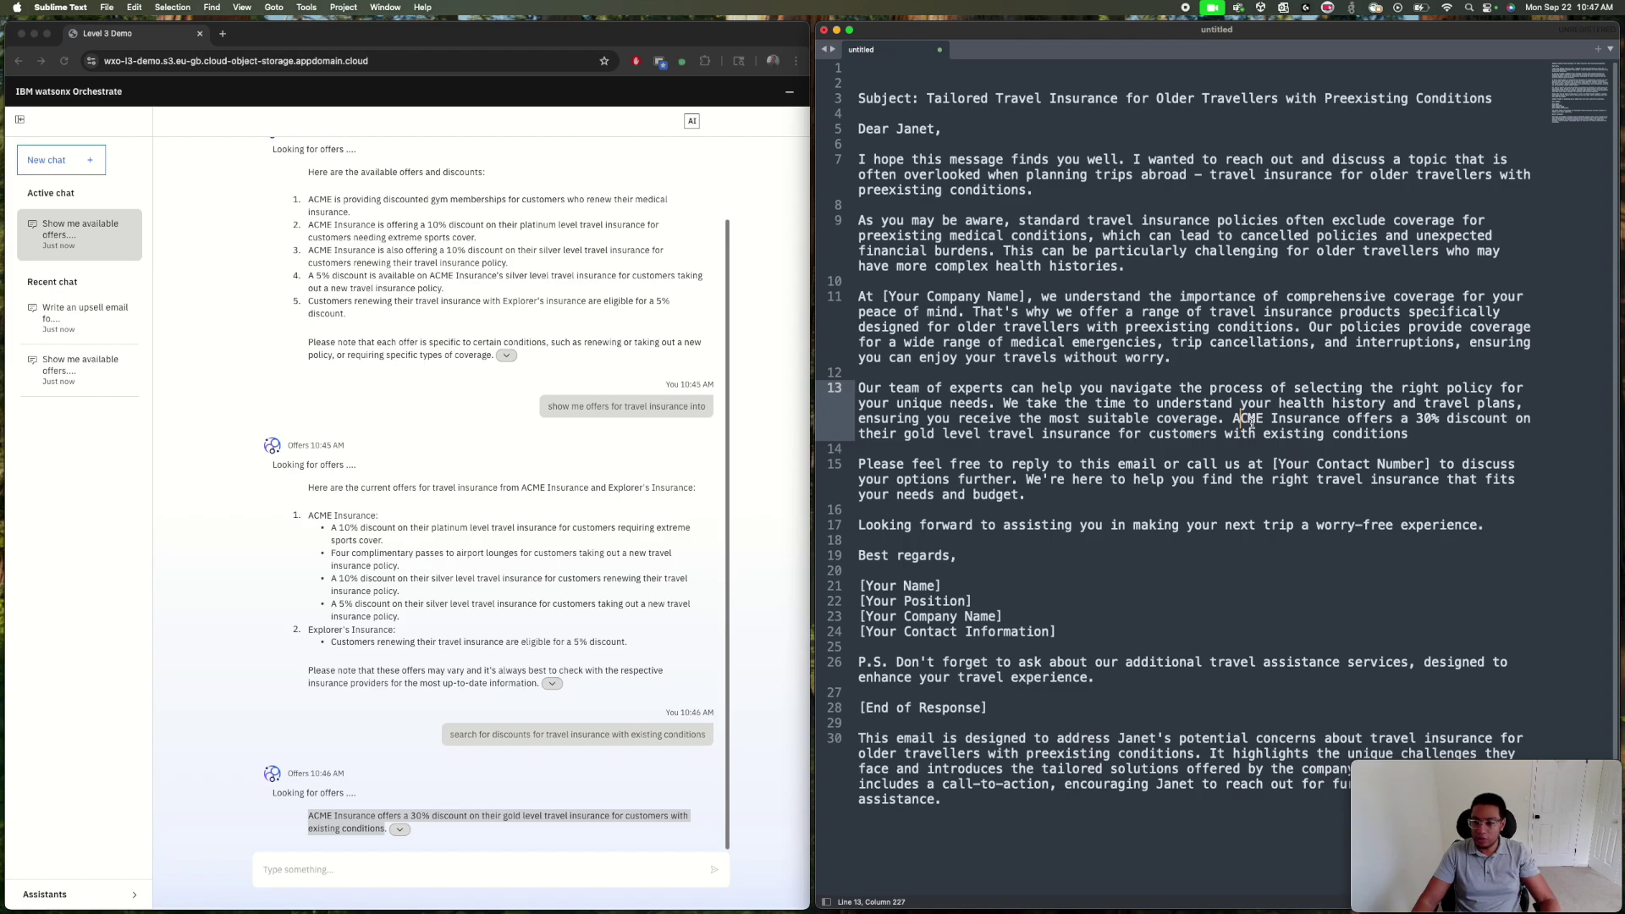
Step: Search the email draft for the word "silver" to check whether it mentions that insurance level
{"action": "double_click", "coordinate": [920, 434]}
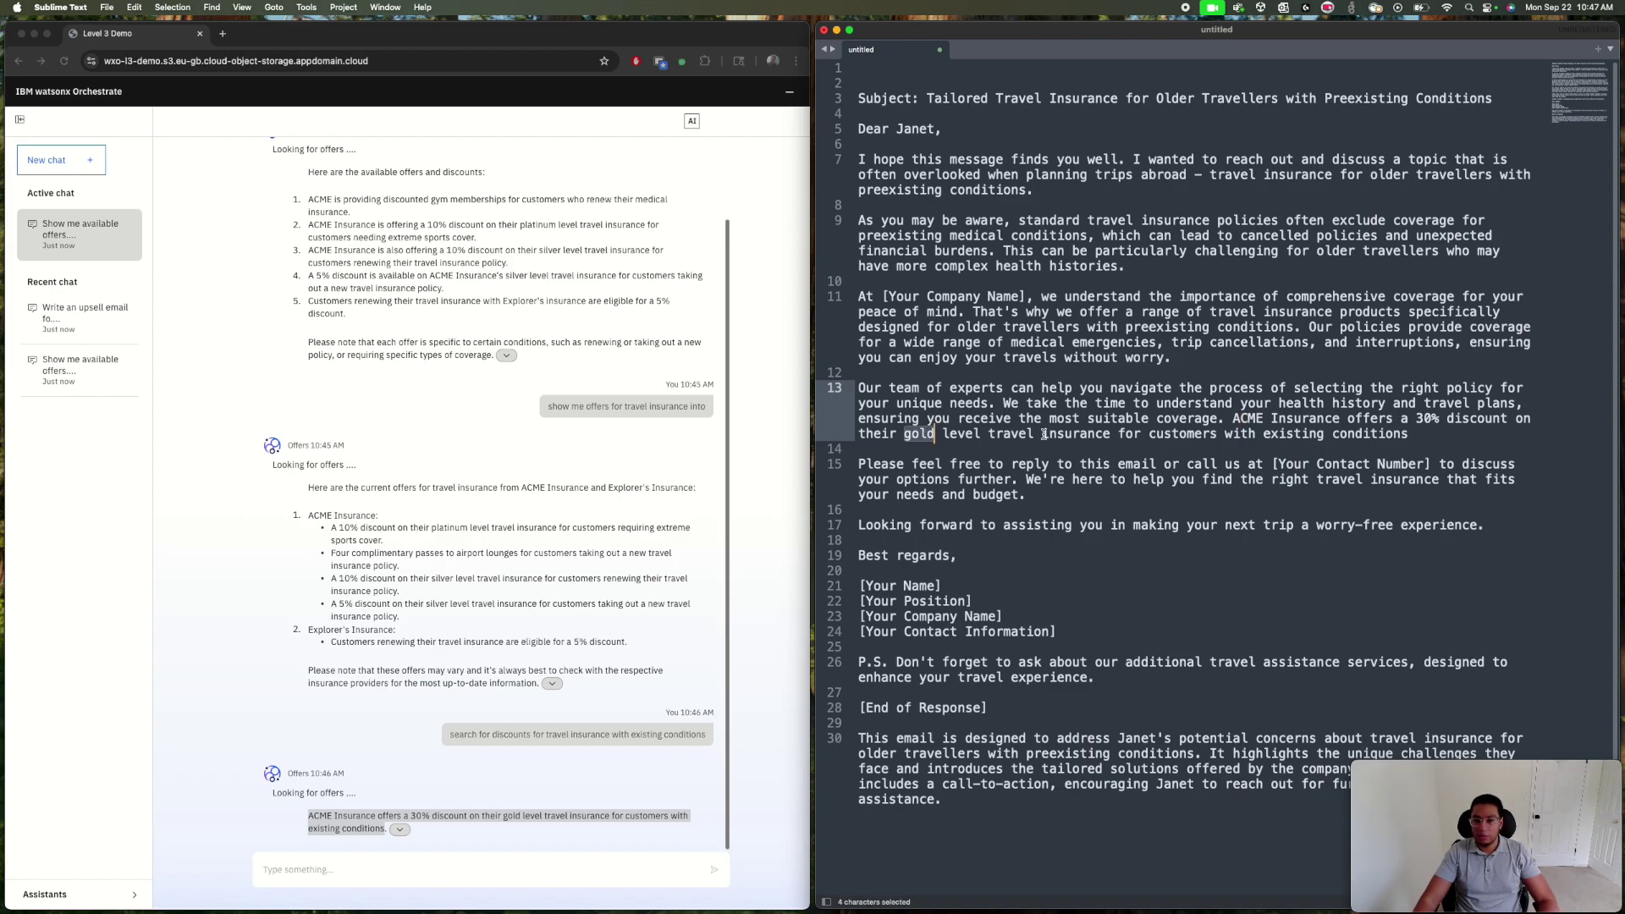
{"action": "key", "text": "super+c"}
{"action": "left_click", "coordinate": [1106, 280]}
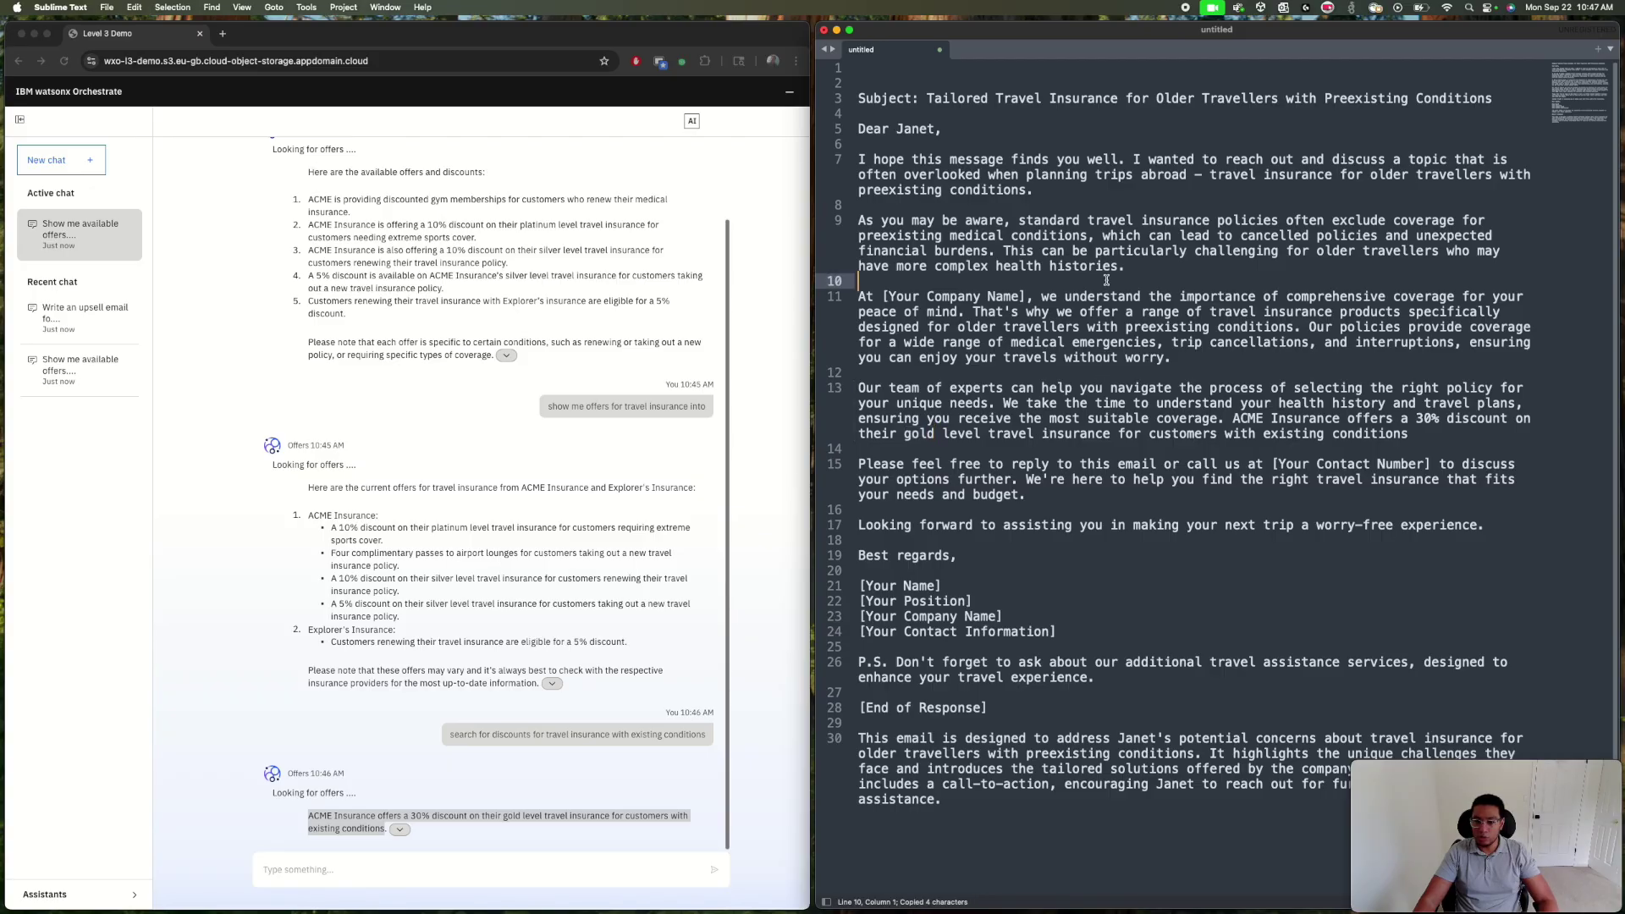
{"action": "key", "text": "super+f"}
{"action": "type", "text": "s"}
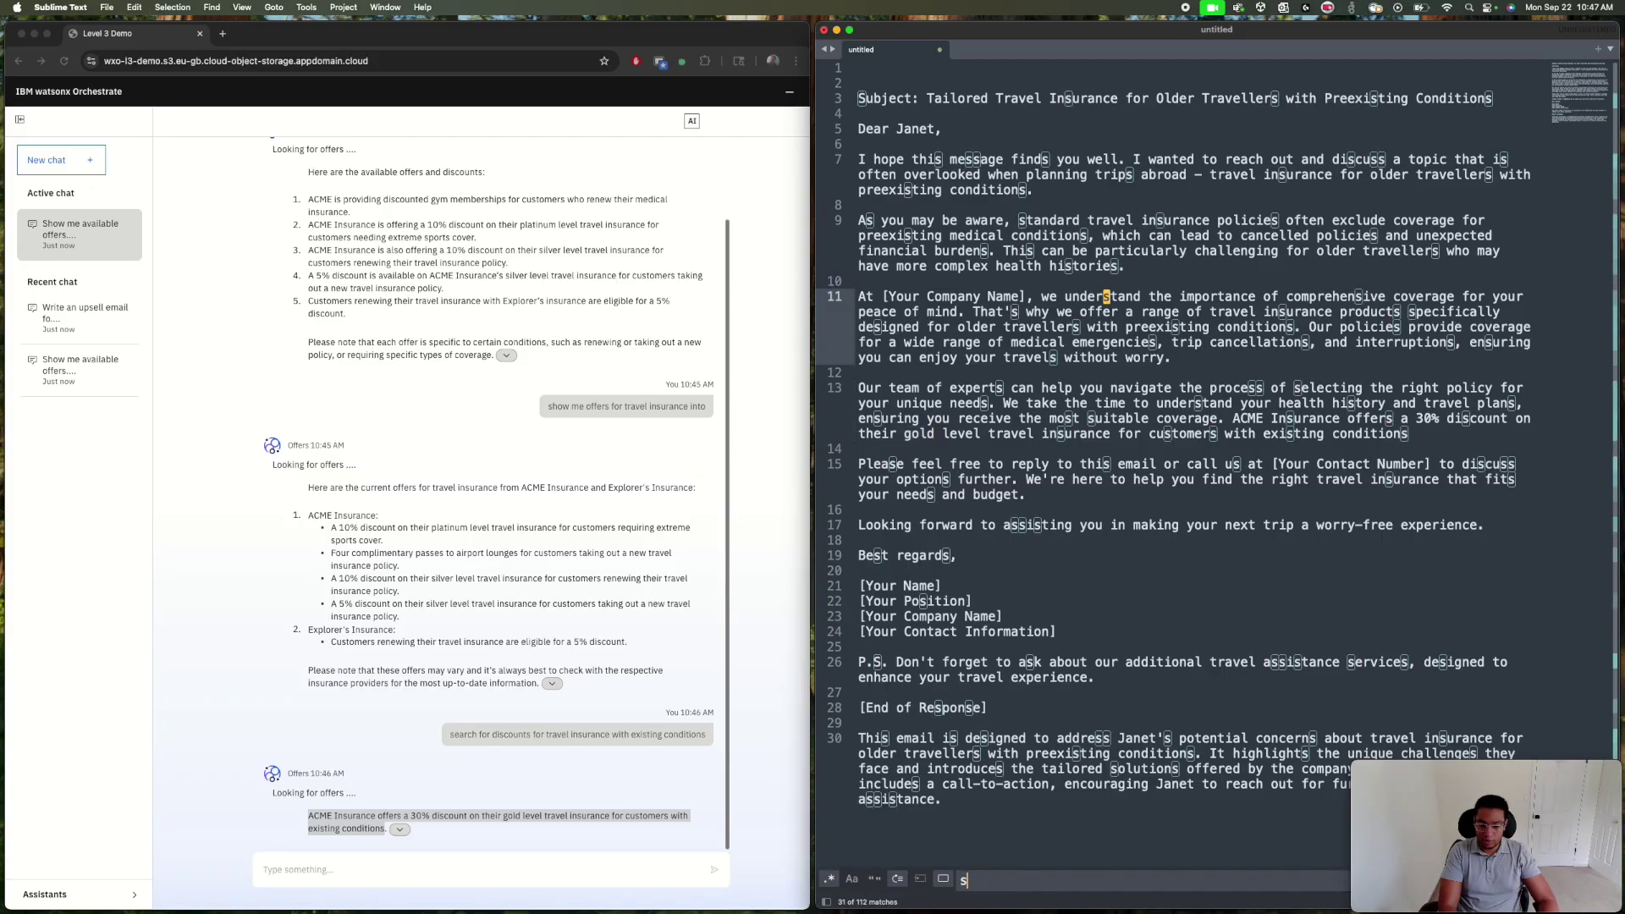
{"action": "type", "text": "ilver"}
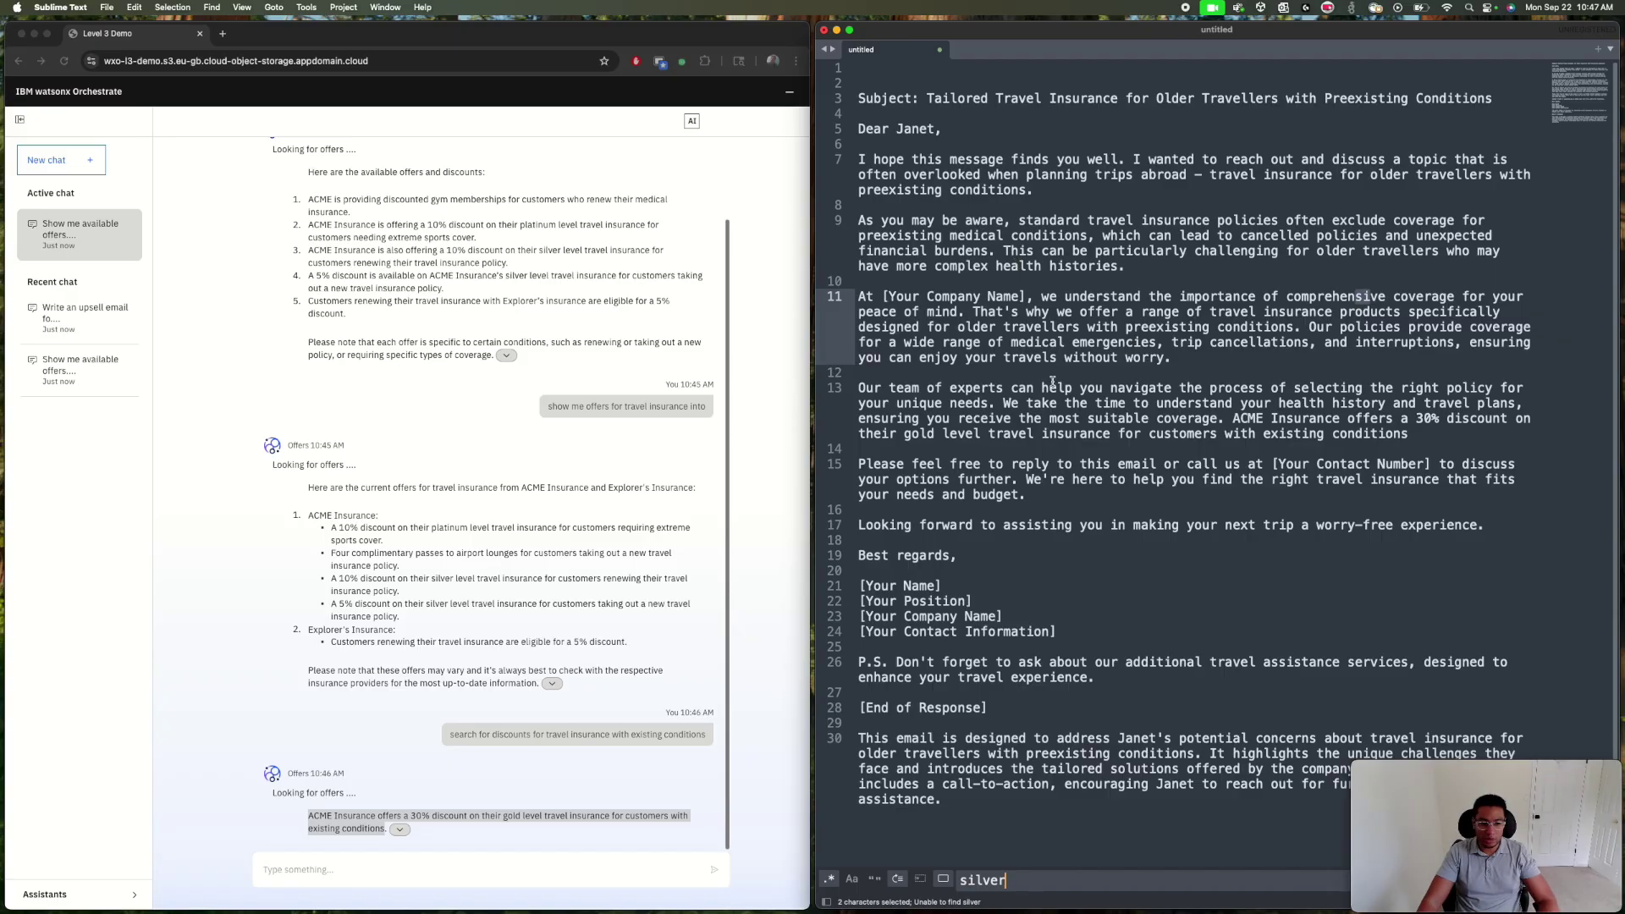
{"action": "left_click", "coordinate": [1009, 343]}
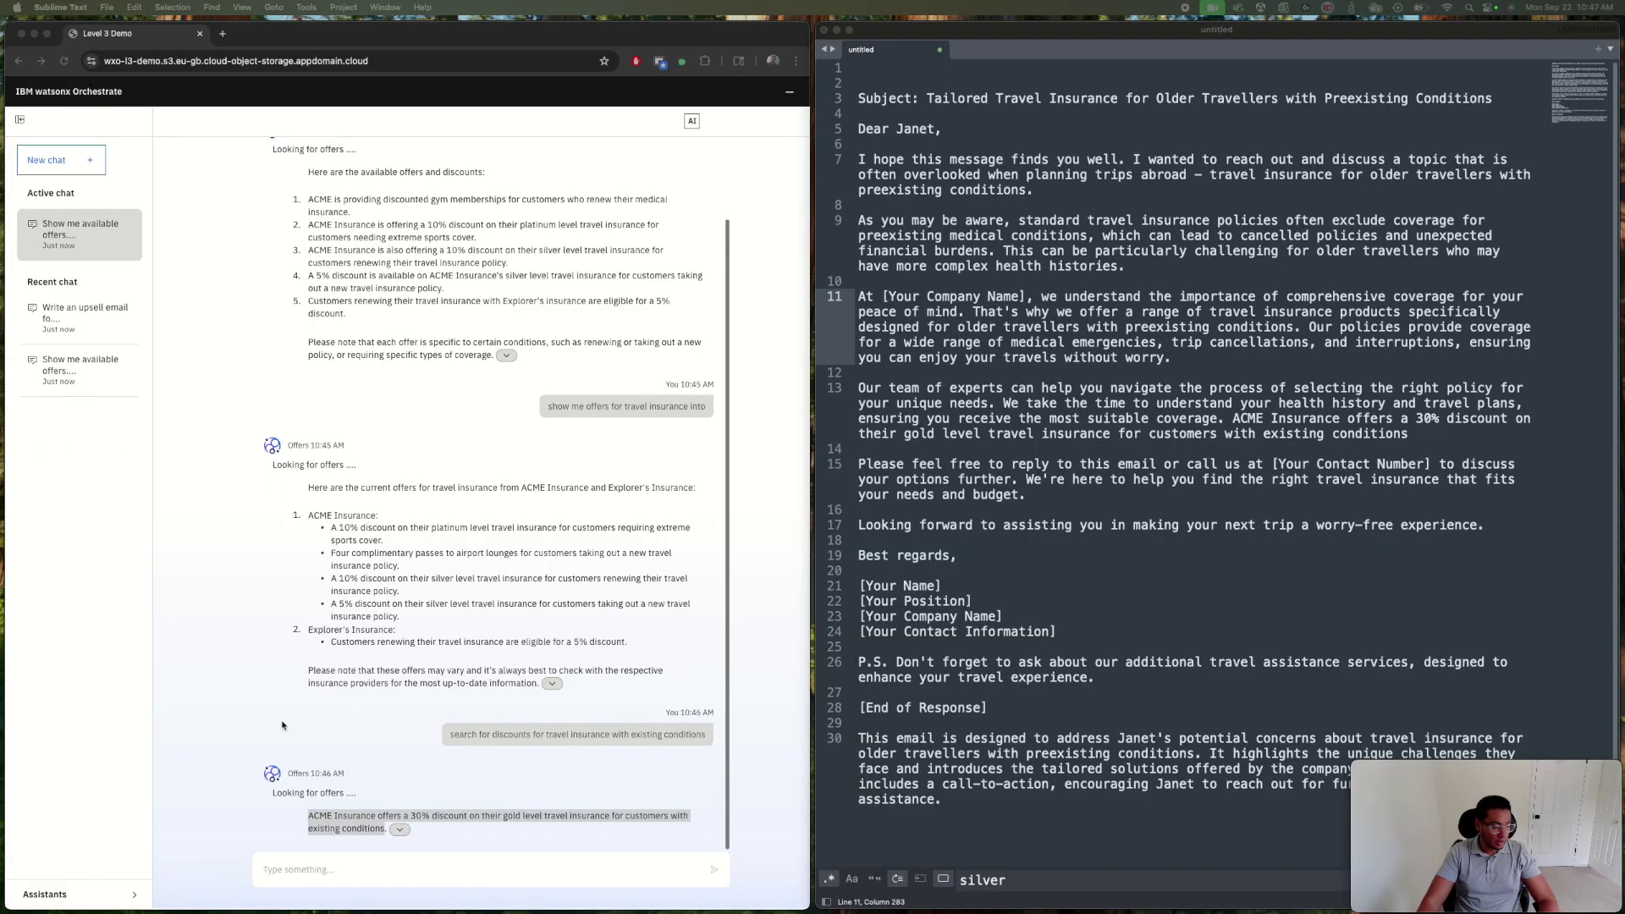
Step: Switch to Chrome and ask the offers chat "does gold travel insurance cover extreme sports"
{"action": "left_click", "coordinate": [316, 868]}
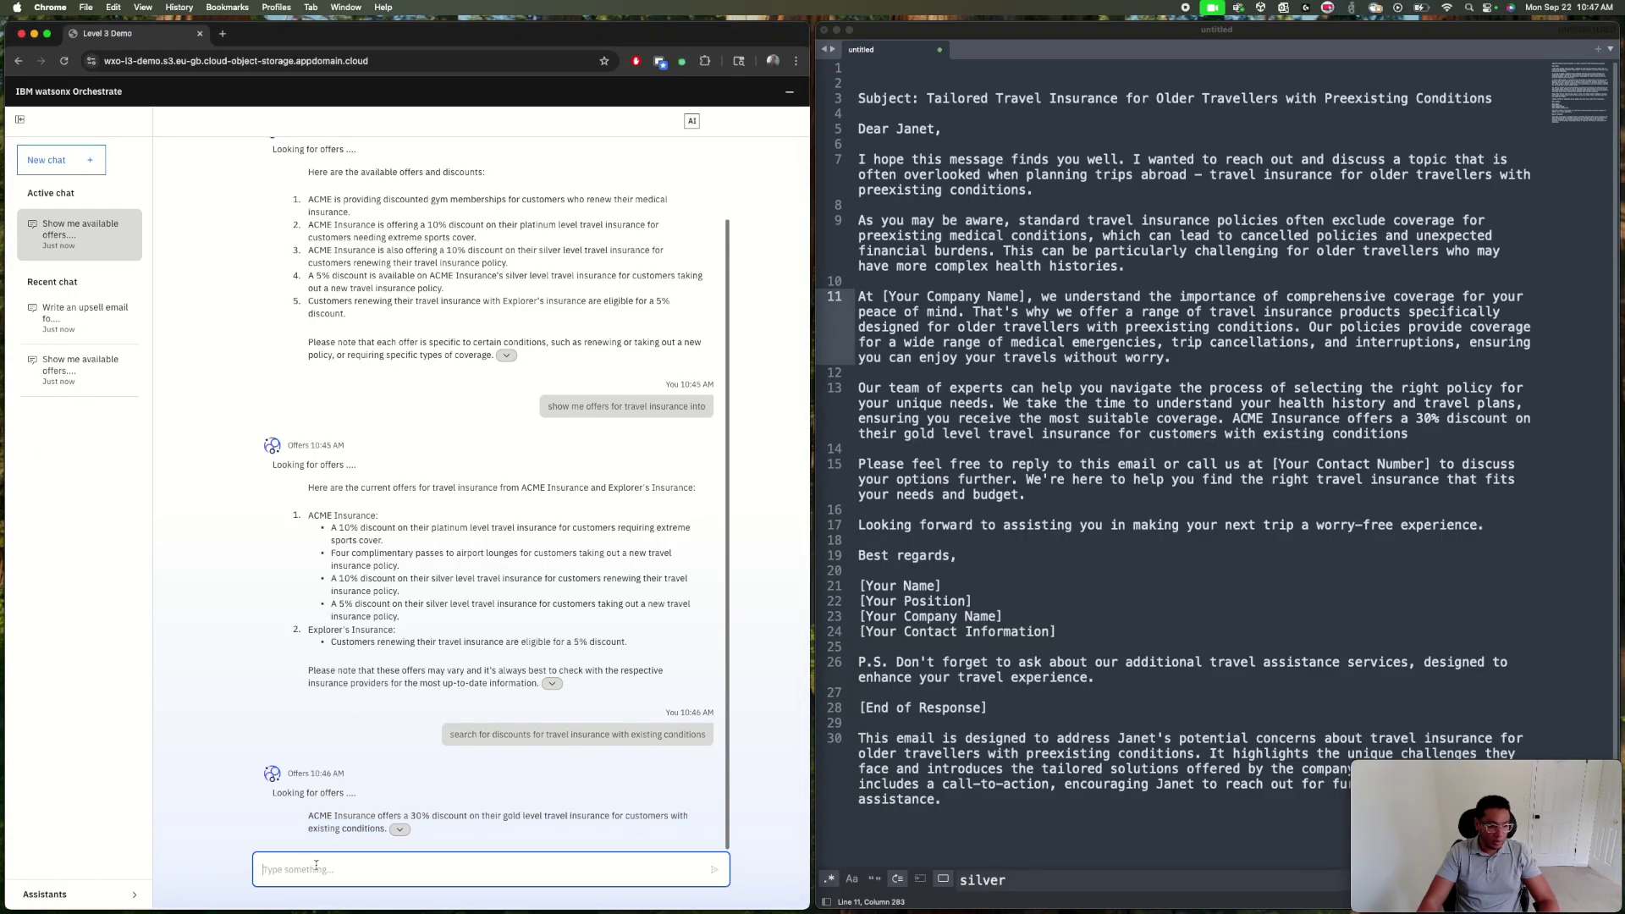
{"action": "type", "text": "does gold travel insurance cover extreme sports in th"}
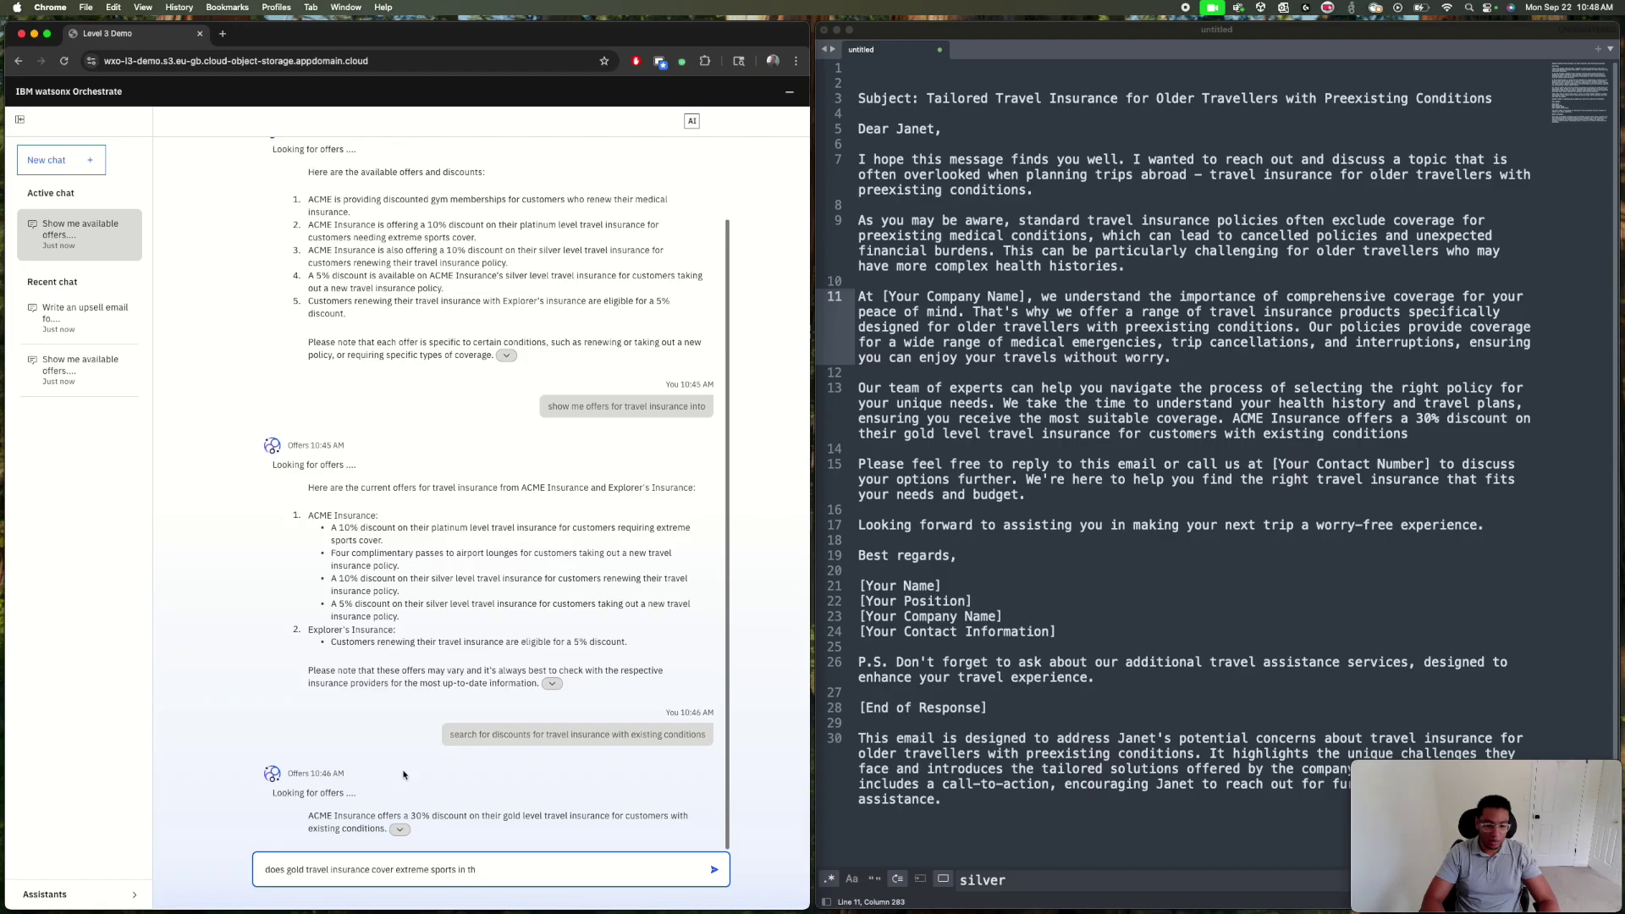
{"action": "key", "text": "BackSpace"}
{"action": "key", "text": "BackSpace"}
{"action": "key", "text": "BackSpace"}
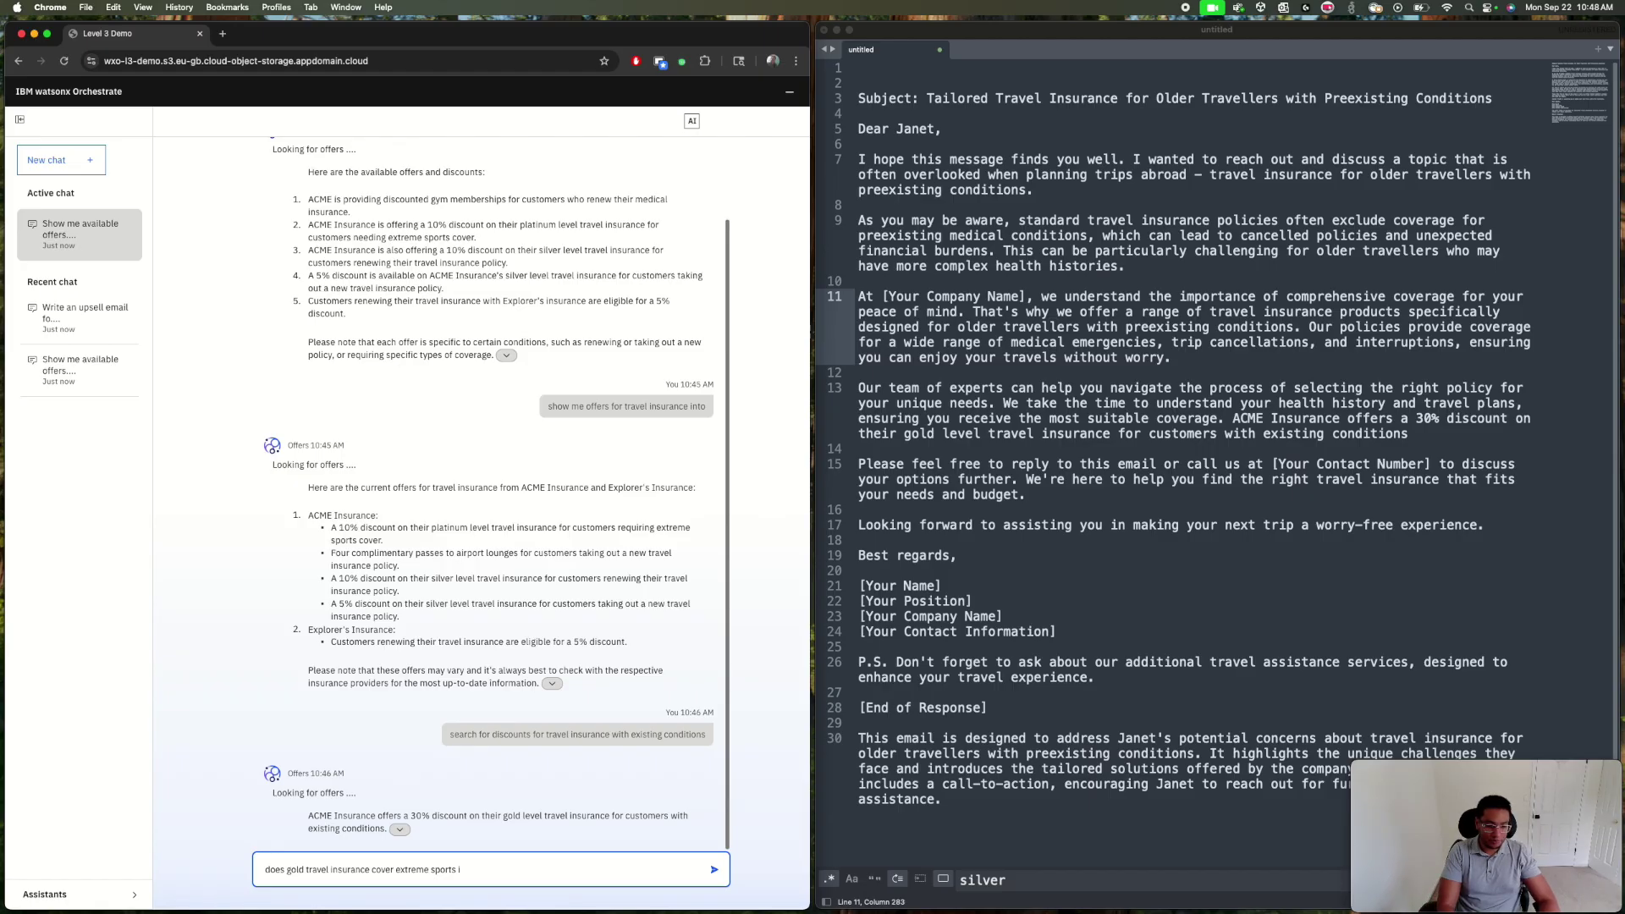
{"action": "key", "text": "Return"}
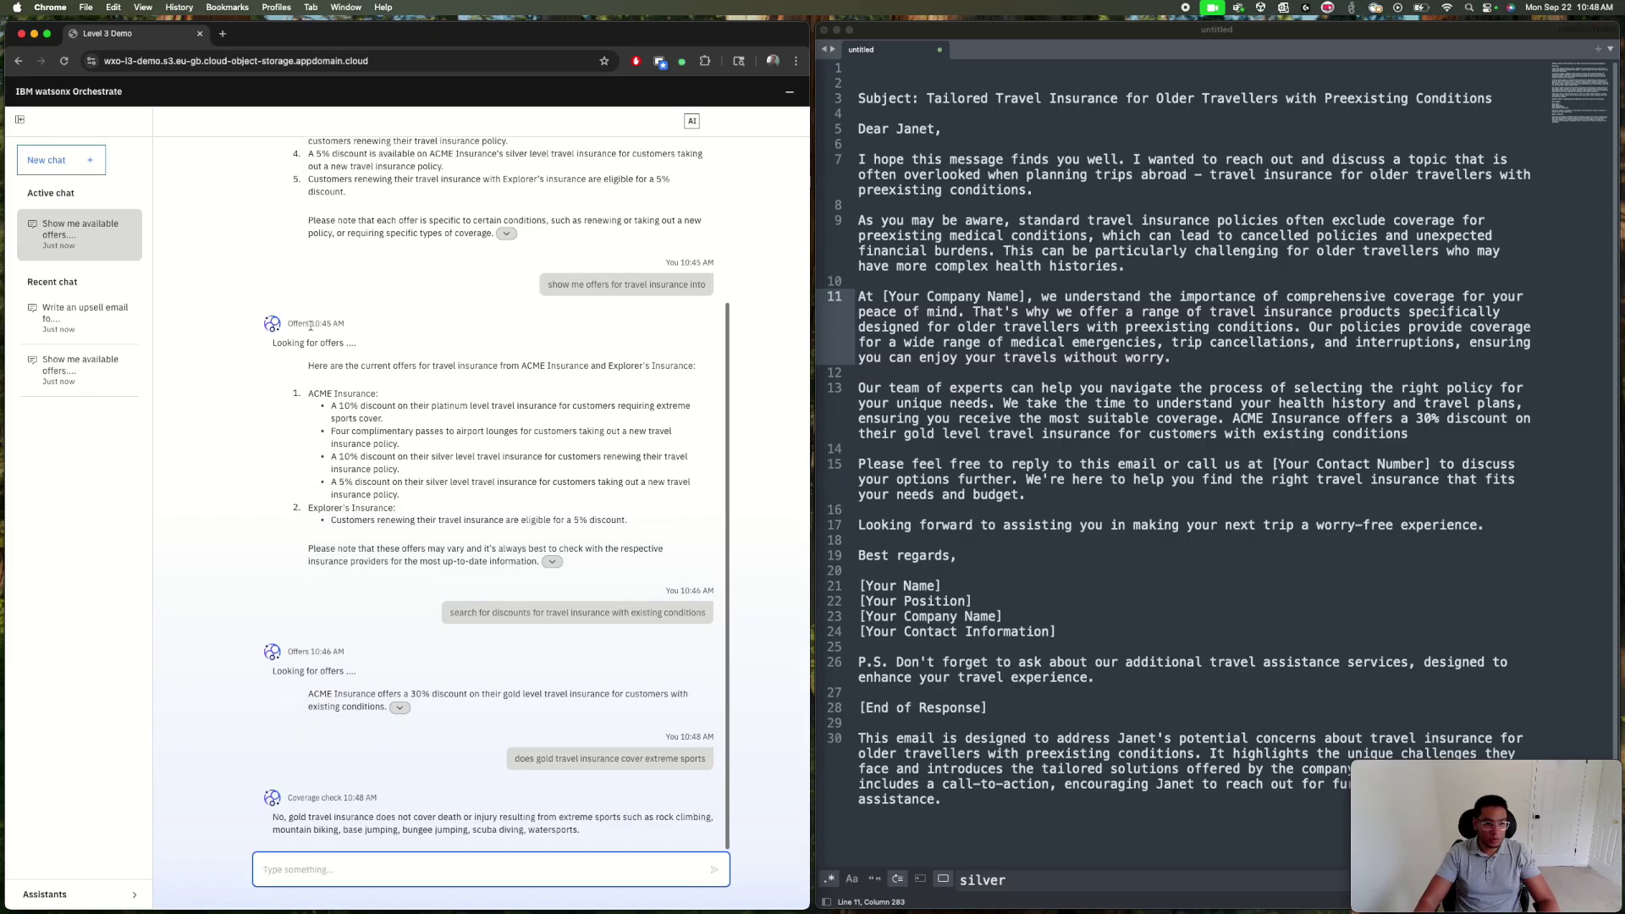
Step: Compare the agent names above the chat replies, Offers and Coverage check, and examine the gold coverage answer
{"action": "double_click", "coordinate": [301, 324]}
{"action": "double_click", "coordinate": [299, 651]}
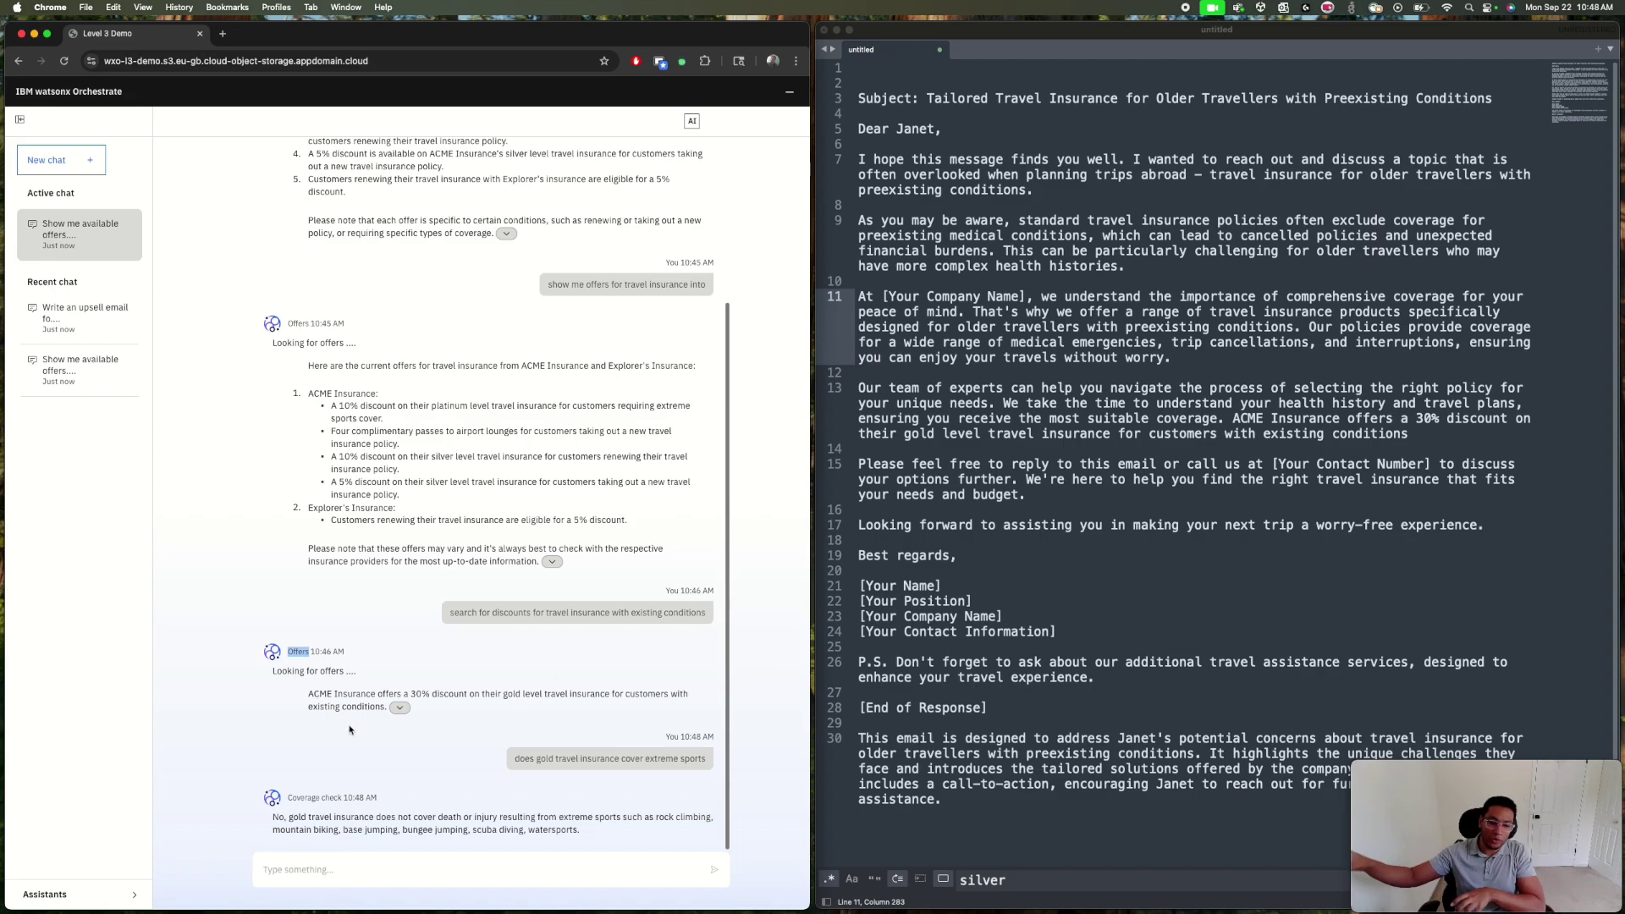
{"action": "double_click", "coordinate": [314, 797]}
{"action": "double_click", "coordinate": [291, 818]}
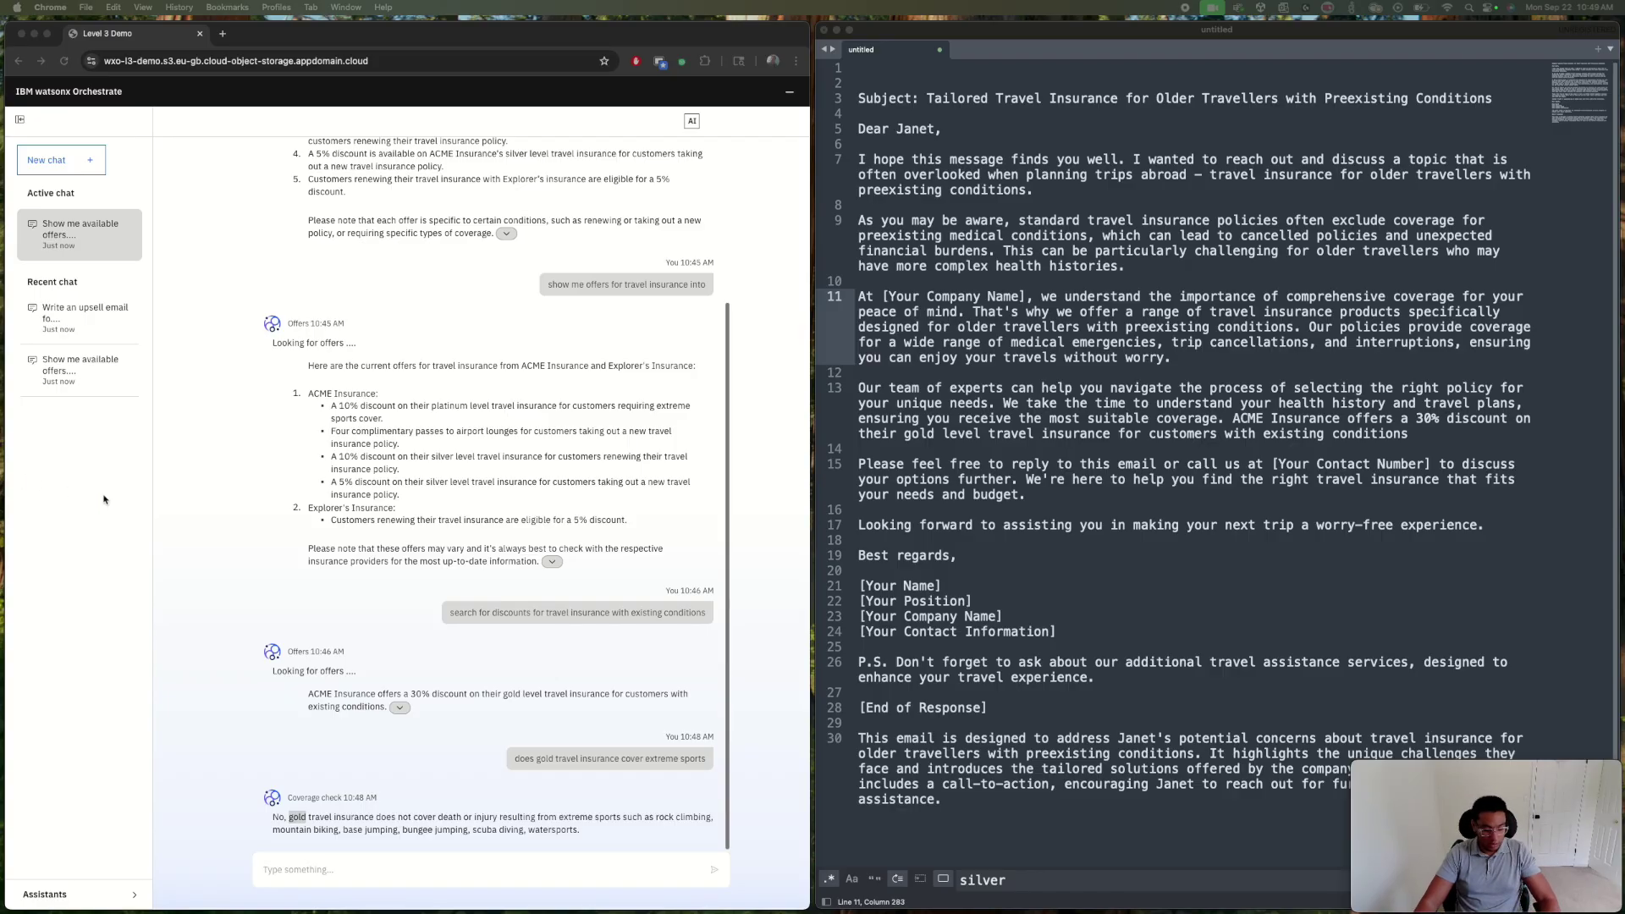
Step: Ask the chat to "summarize the benefits of silver travel insurance into"
{"action": "left_click", "coordinate": [369, 869]}
{"action": "type", "text": "r summarize the benefits of silver travel insurance into"}
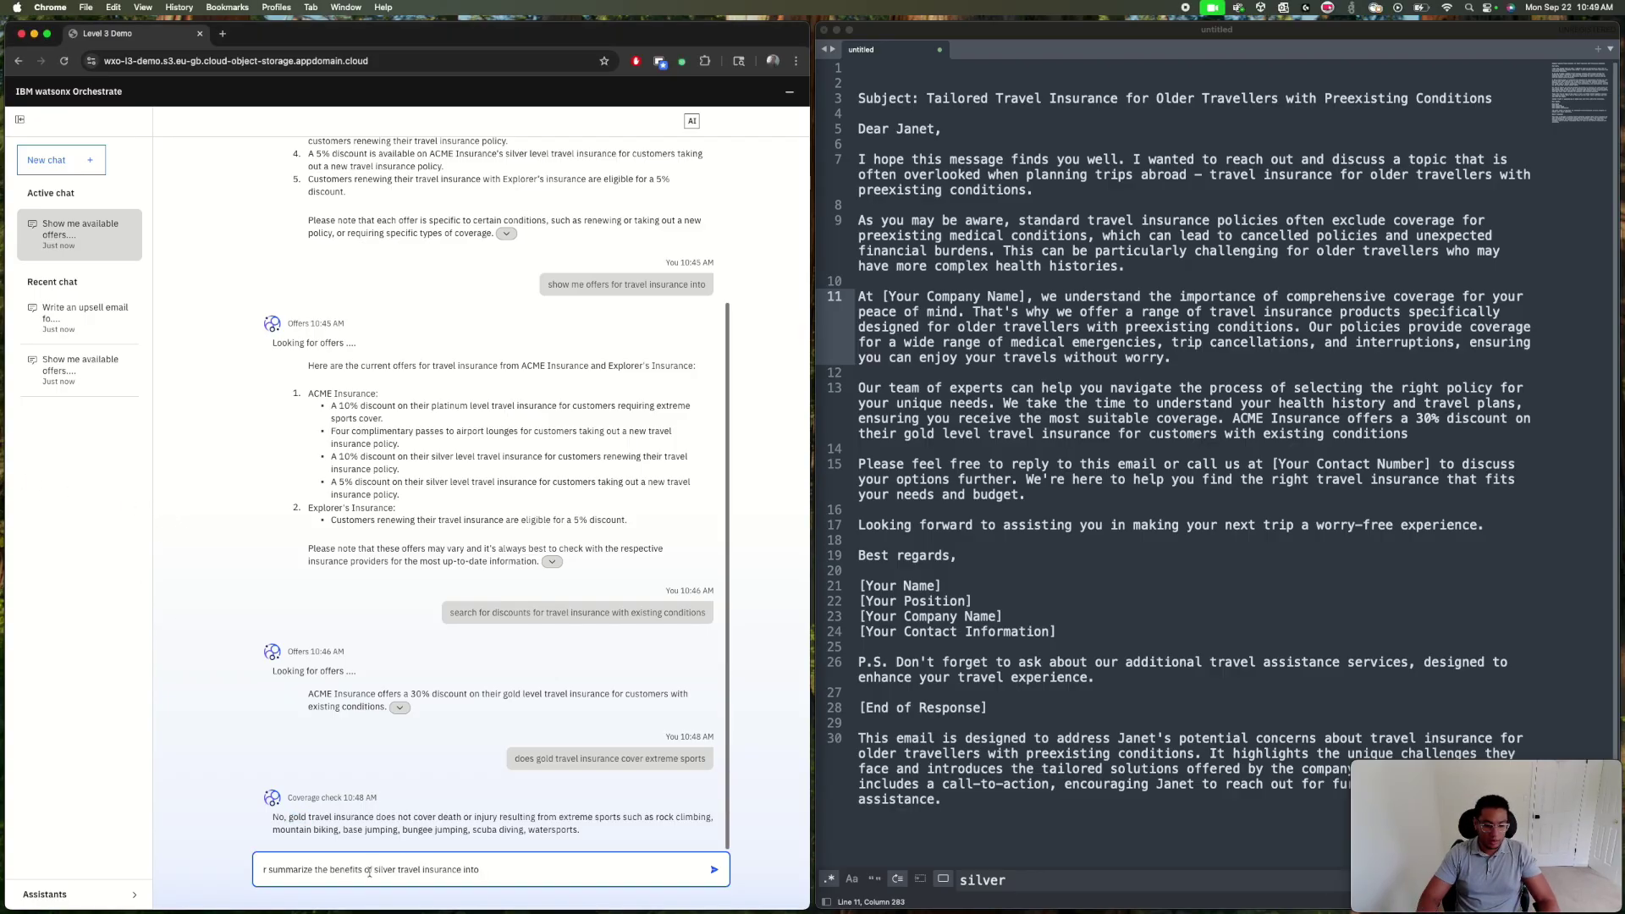
{"action": "key", "text": "Delete"}
{"action": "key", "text": "Delete"}
{"action": "key", "text": "Return"}
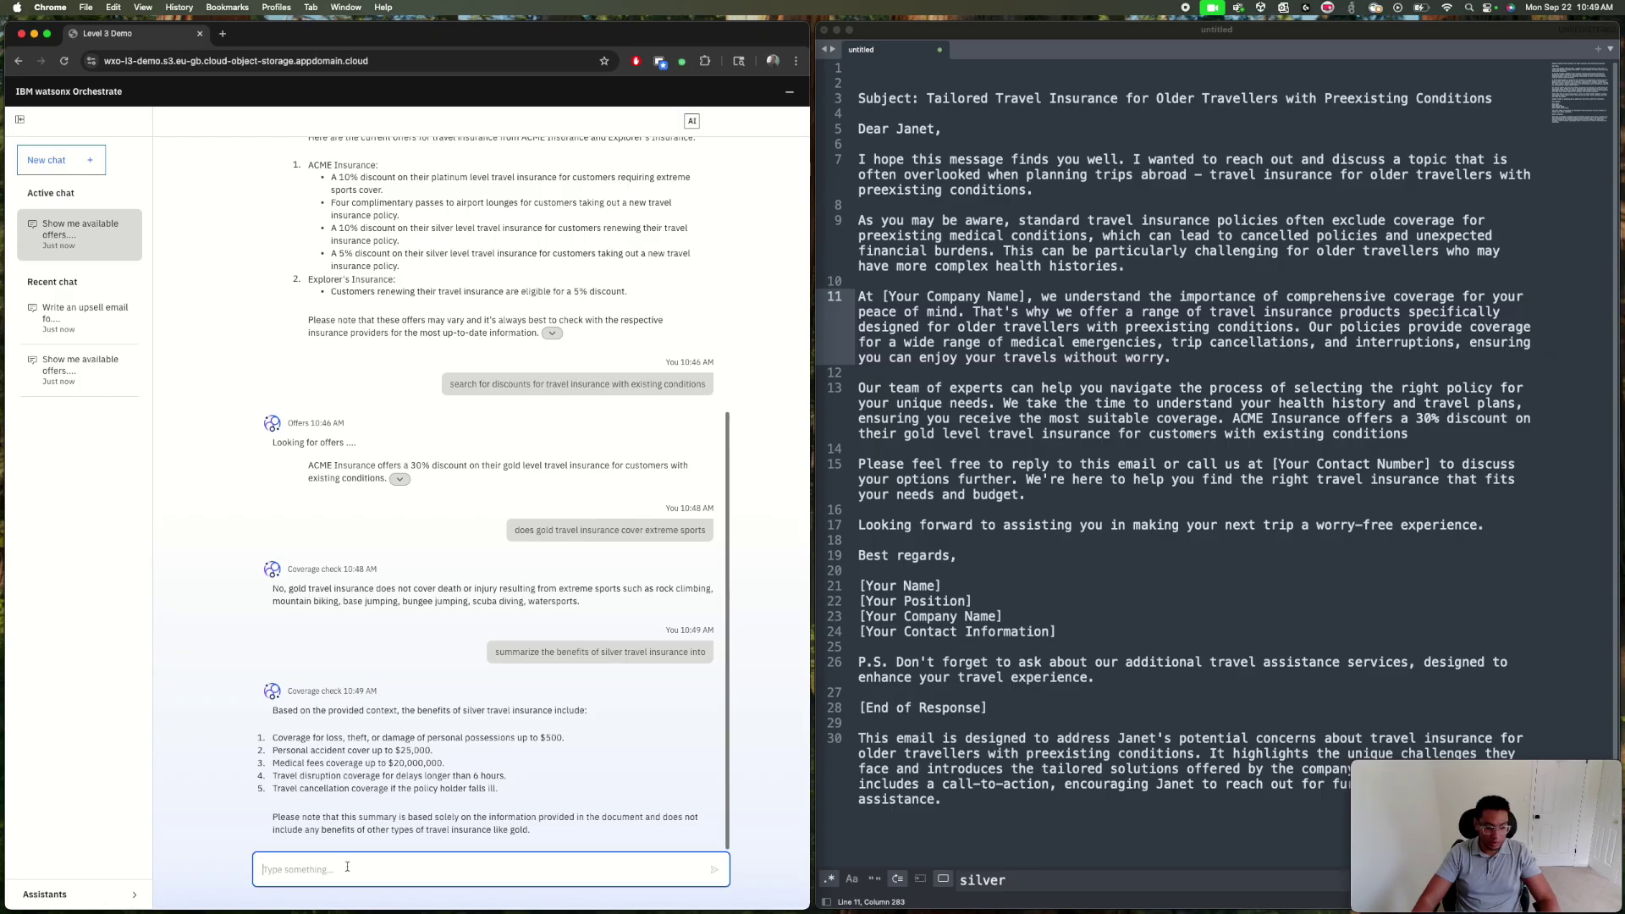
Step: Reuse the silver benefits question with "gold" as the level and send "Summarize the benefits of gold travel insurance into"
{"action": "type", "text": "r summarize the benefits of silver travel insurance into"}
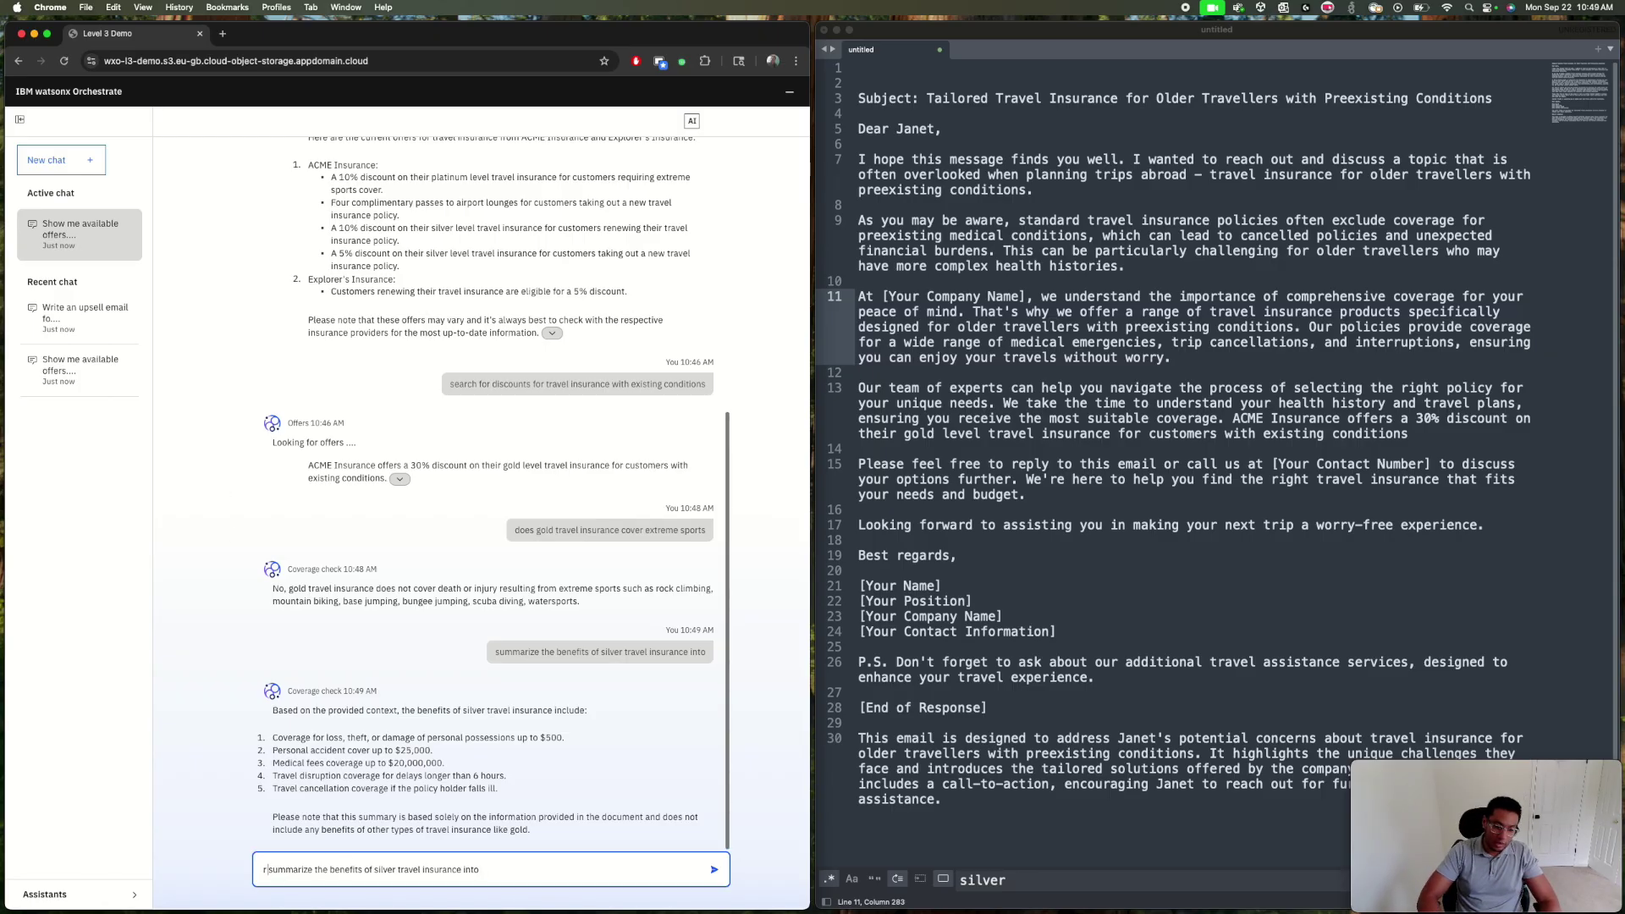
{"action": "key", "text": "Delete"}
{"action": "key", "text": "Delete"}
{"action": "key", "text": "Delete"}
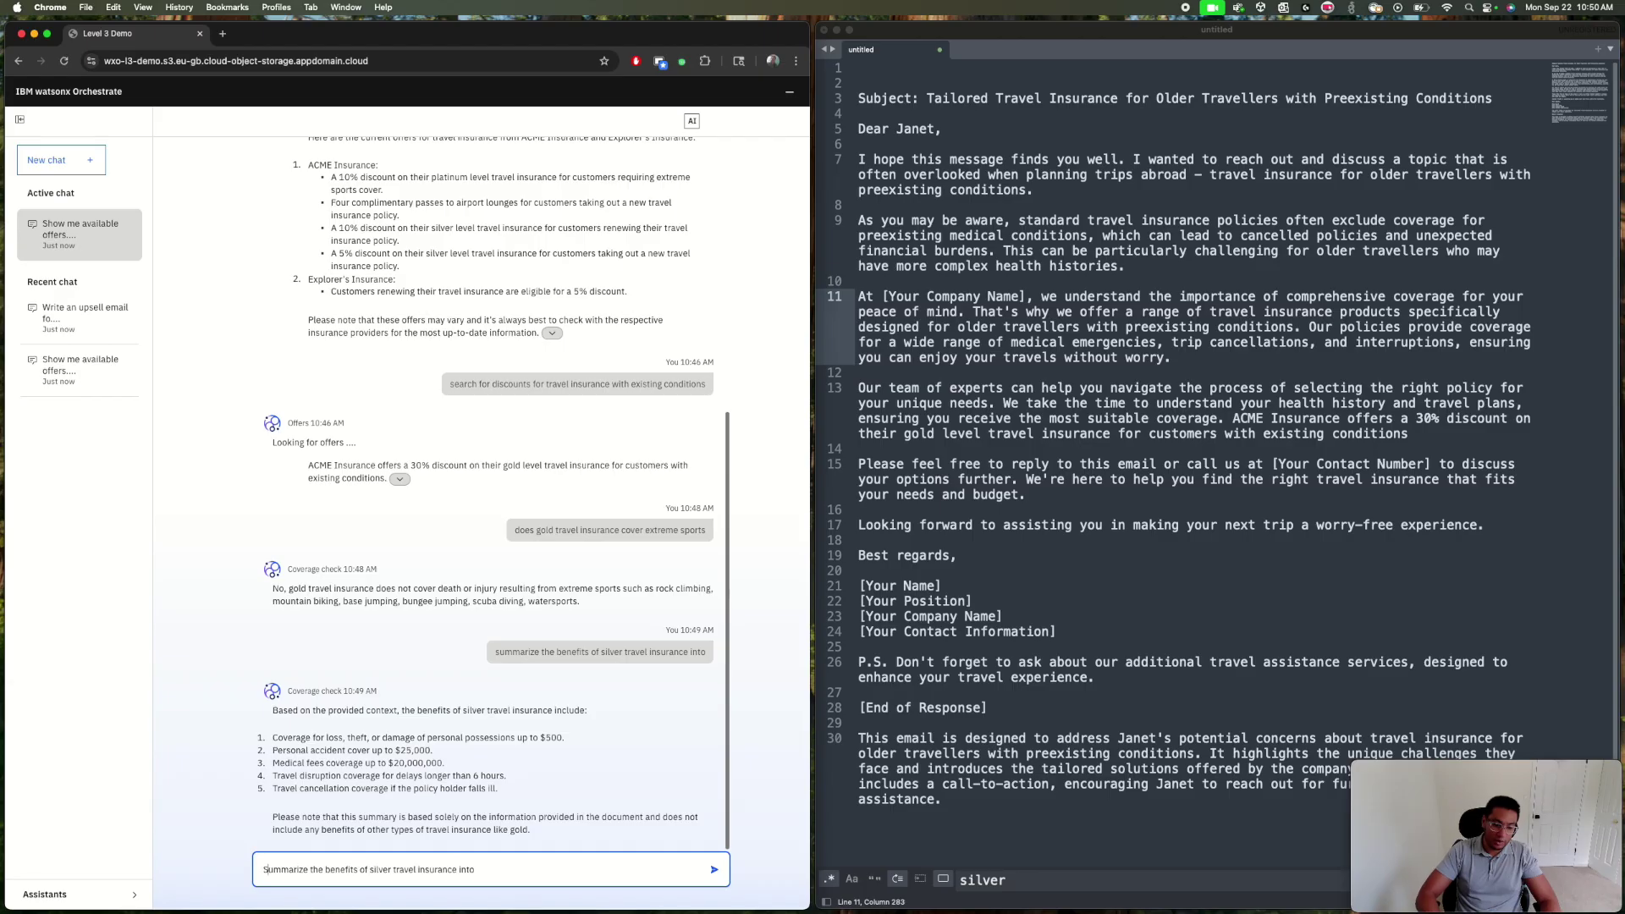
{"action": "type", "text": "S"}
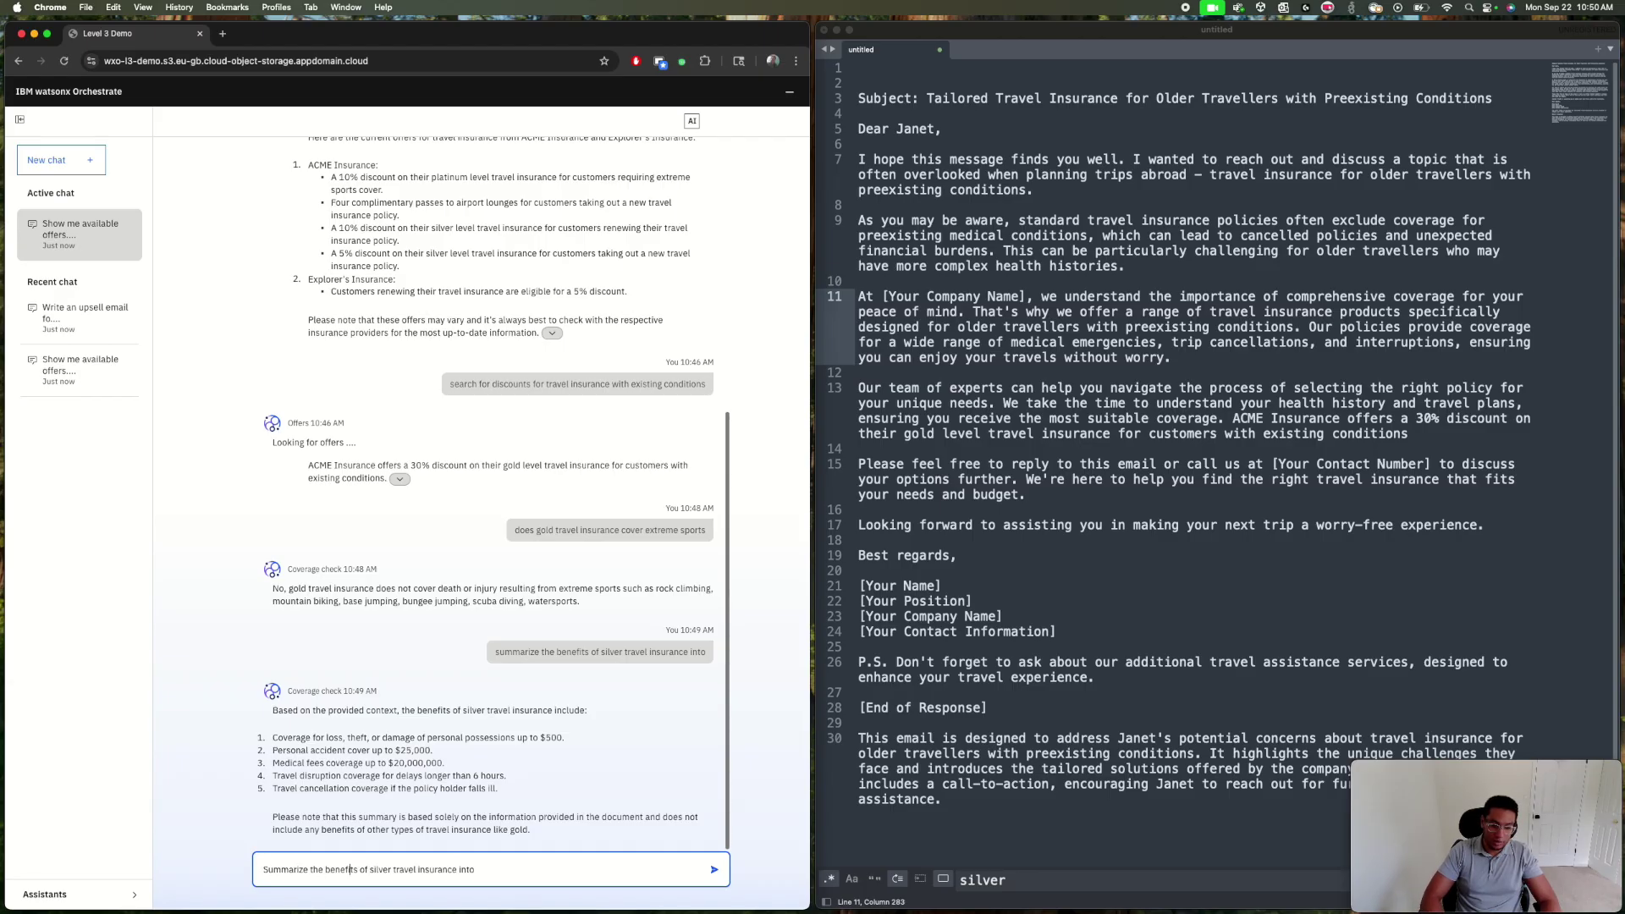
{"action": "double_click", "coordinate": [373, 870]}
{"action": "type", "text": "gold"}
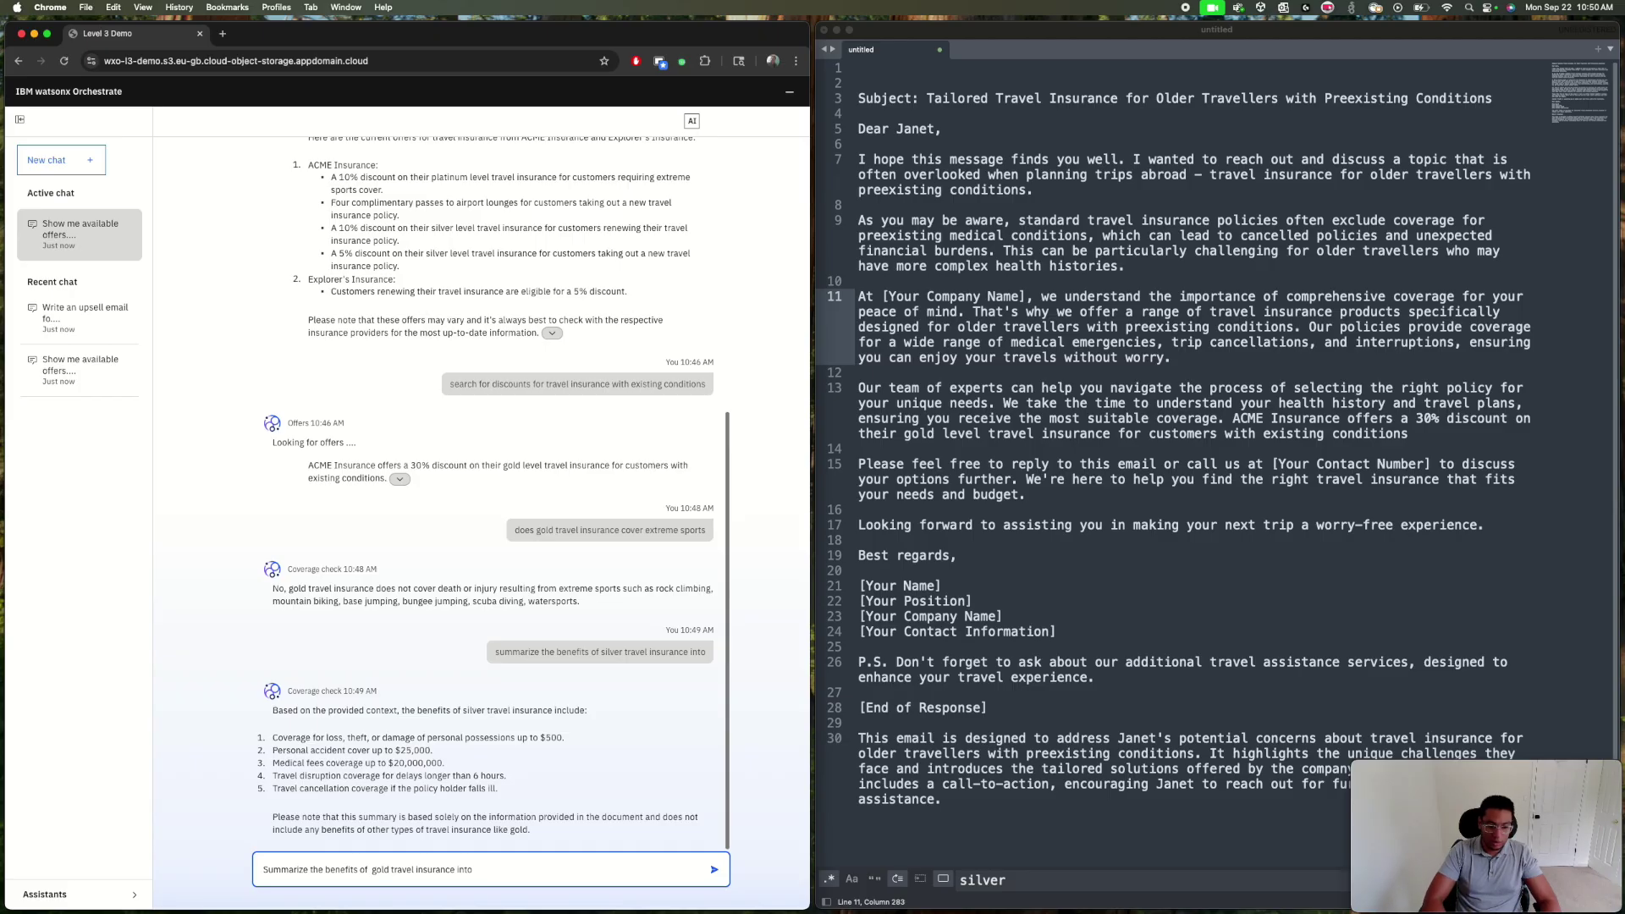
{"action": "key", "text": "Return"}
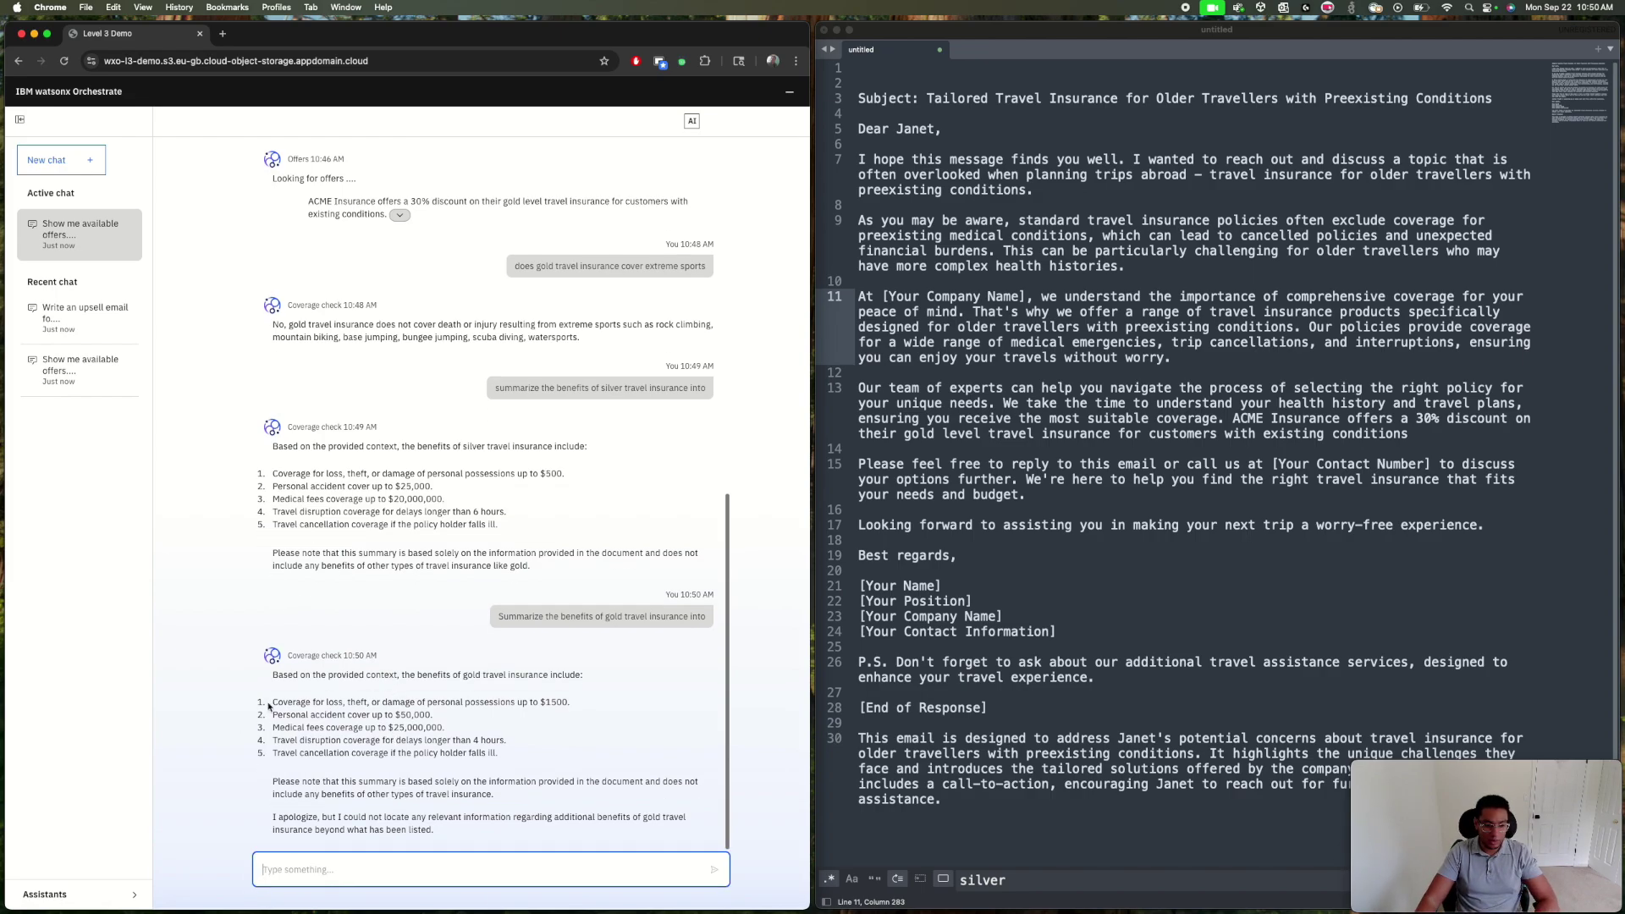
Step: Copy the five gold travel insurance benefits from the chat and paste them below the 30% discount paragraph in the Sublime Text draft
{"action": "left_click_drag", "start_coordinate": [269, 706], "coordinate": [440, 716]}
{"action": "left_click_drag", "start_coordinate": [524, 759], "coordinate": [253, 705]}
{"action": "key", "text": "super+c"}
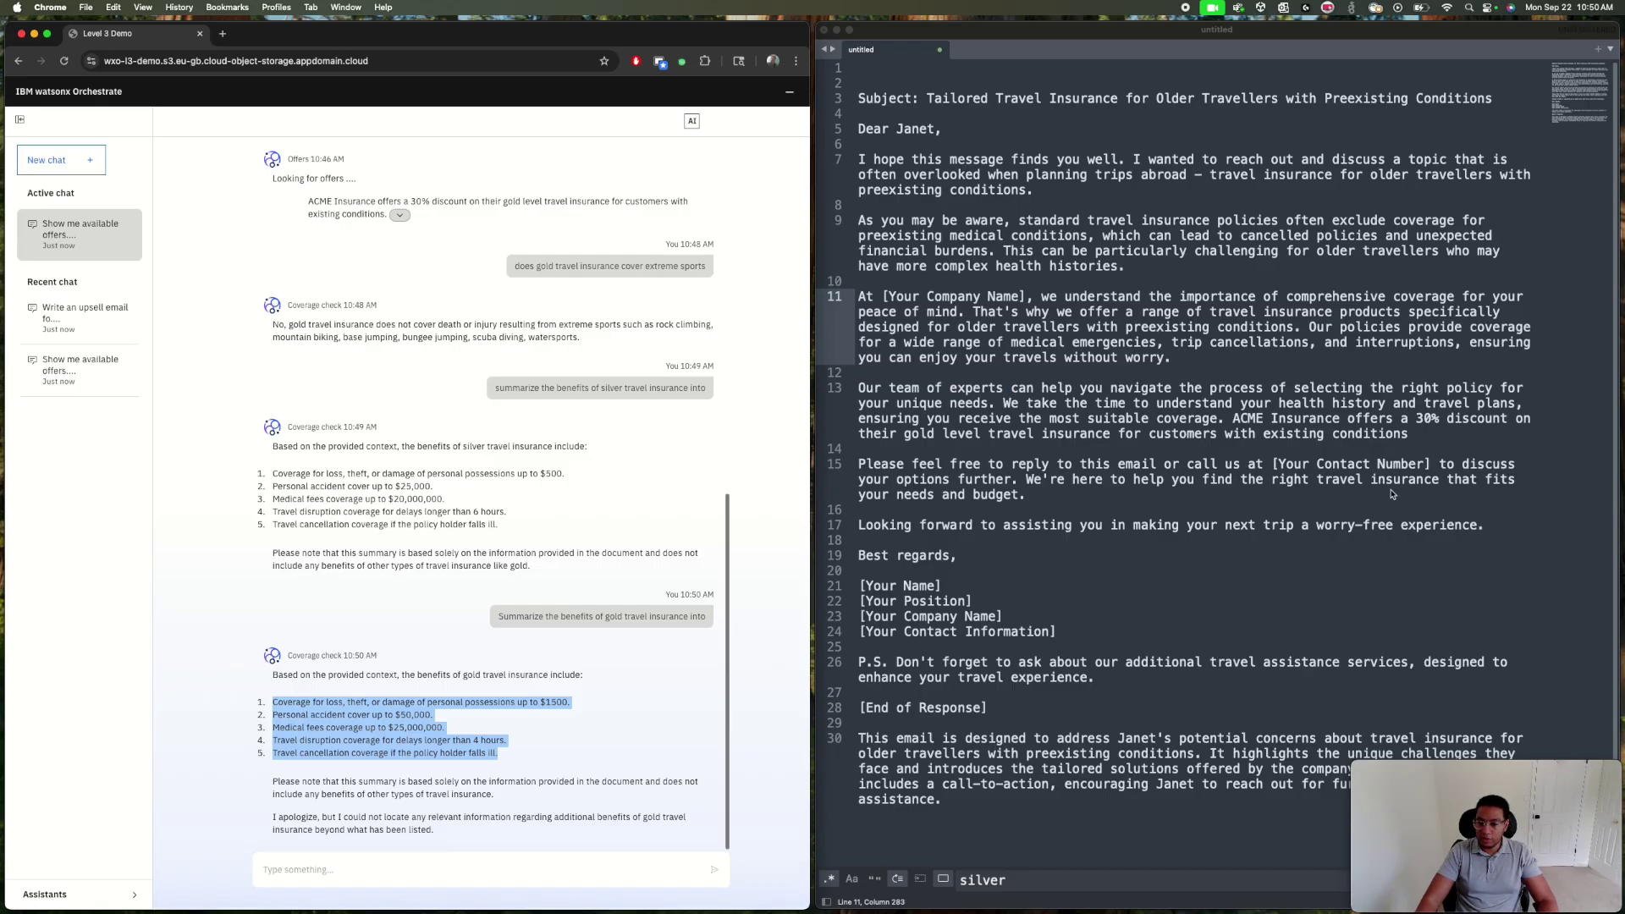
{"action": "left_click", "coordinate": [1437, 435]}
{"action": "key", "text": "Return"}
{"action": "key", "text": "Return"}
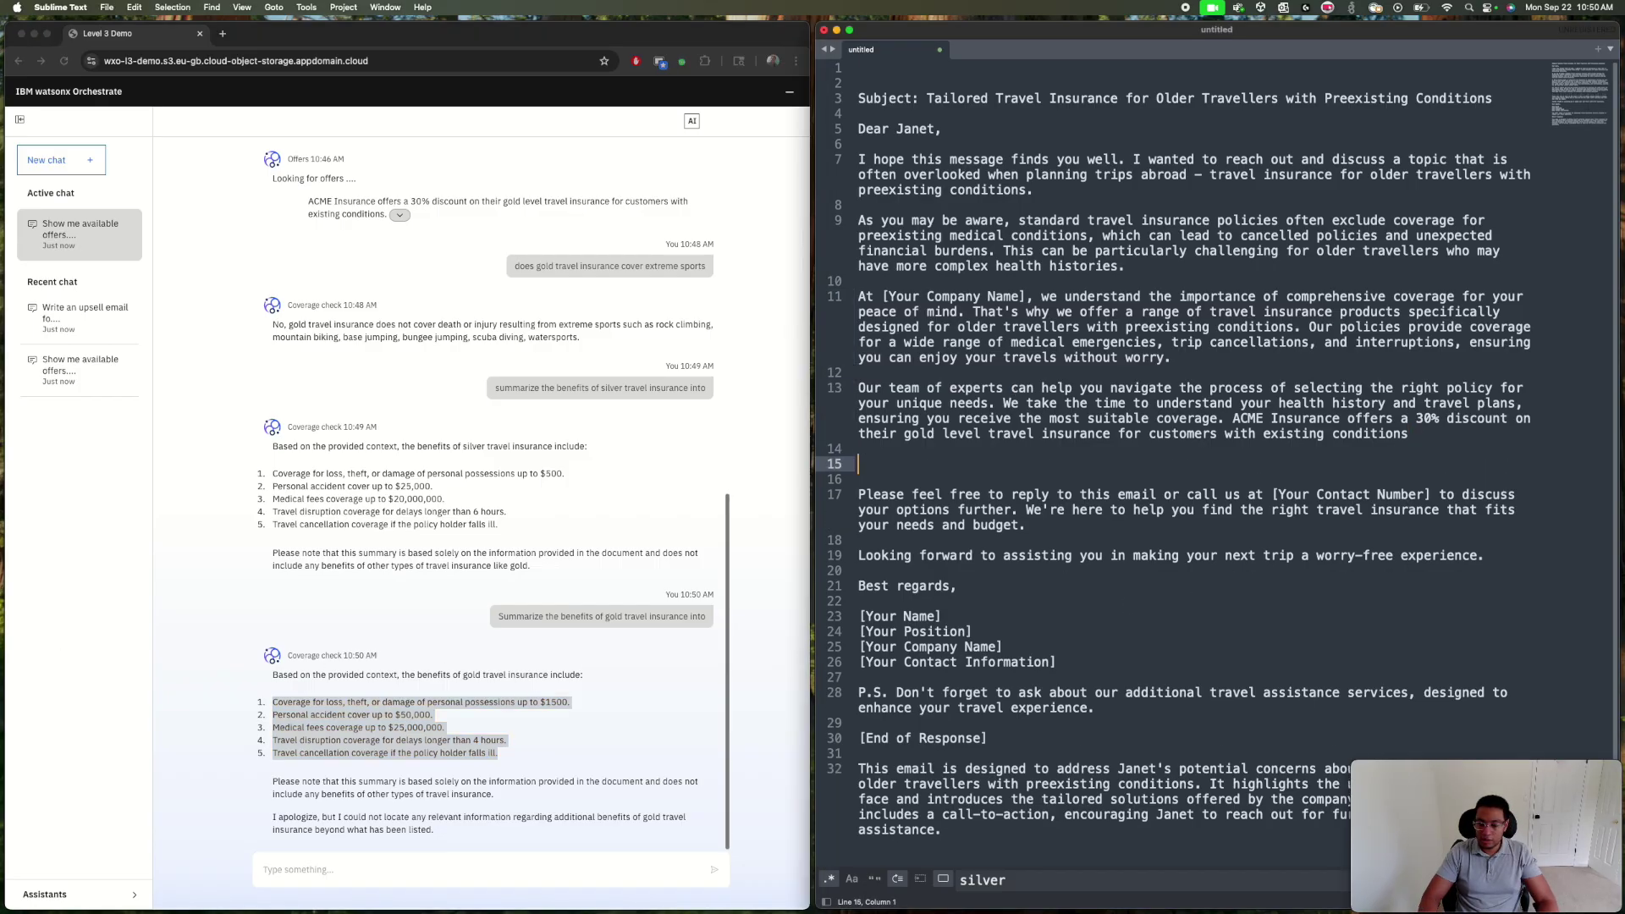
{"action": "key", "text": "Up"}
{"action": "key", "text": "super+v"}
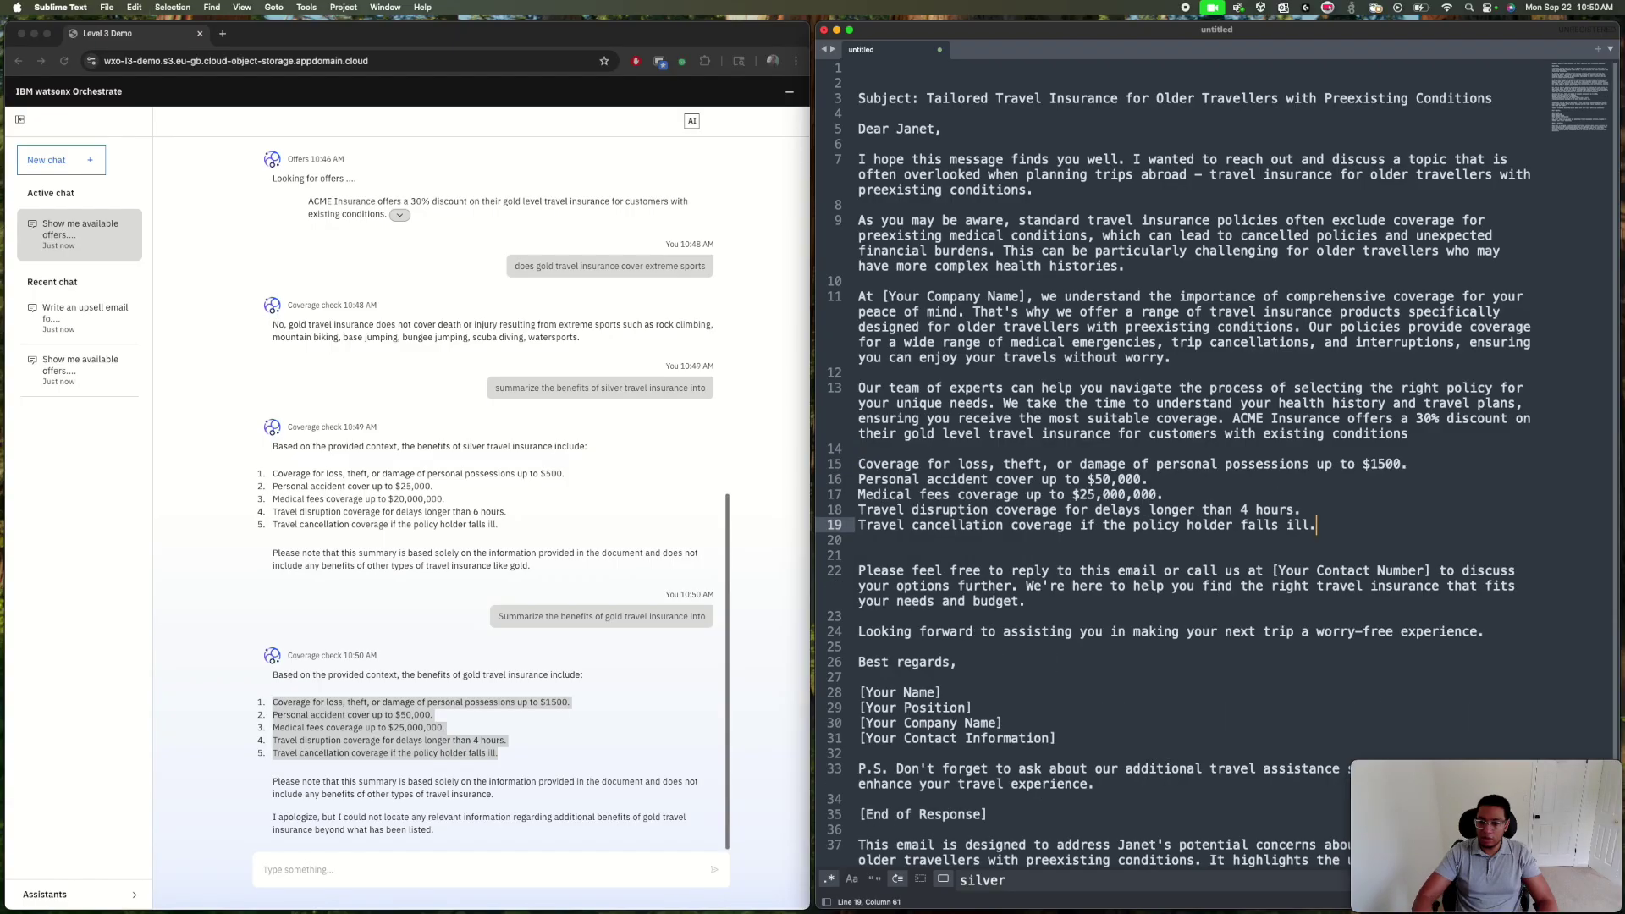
Step: Prefix each of the five pasted benefit lines in the draft with a "-" bullet
{"action": "key", "text": "Up"}
{"action": "key", "text": "Up"}
{"action": "key", "text": "Up"}
{"action": "key", "text": "Up"}
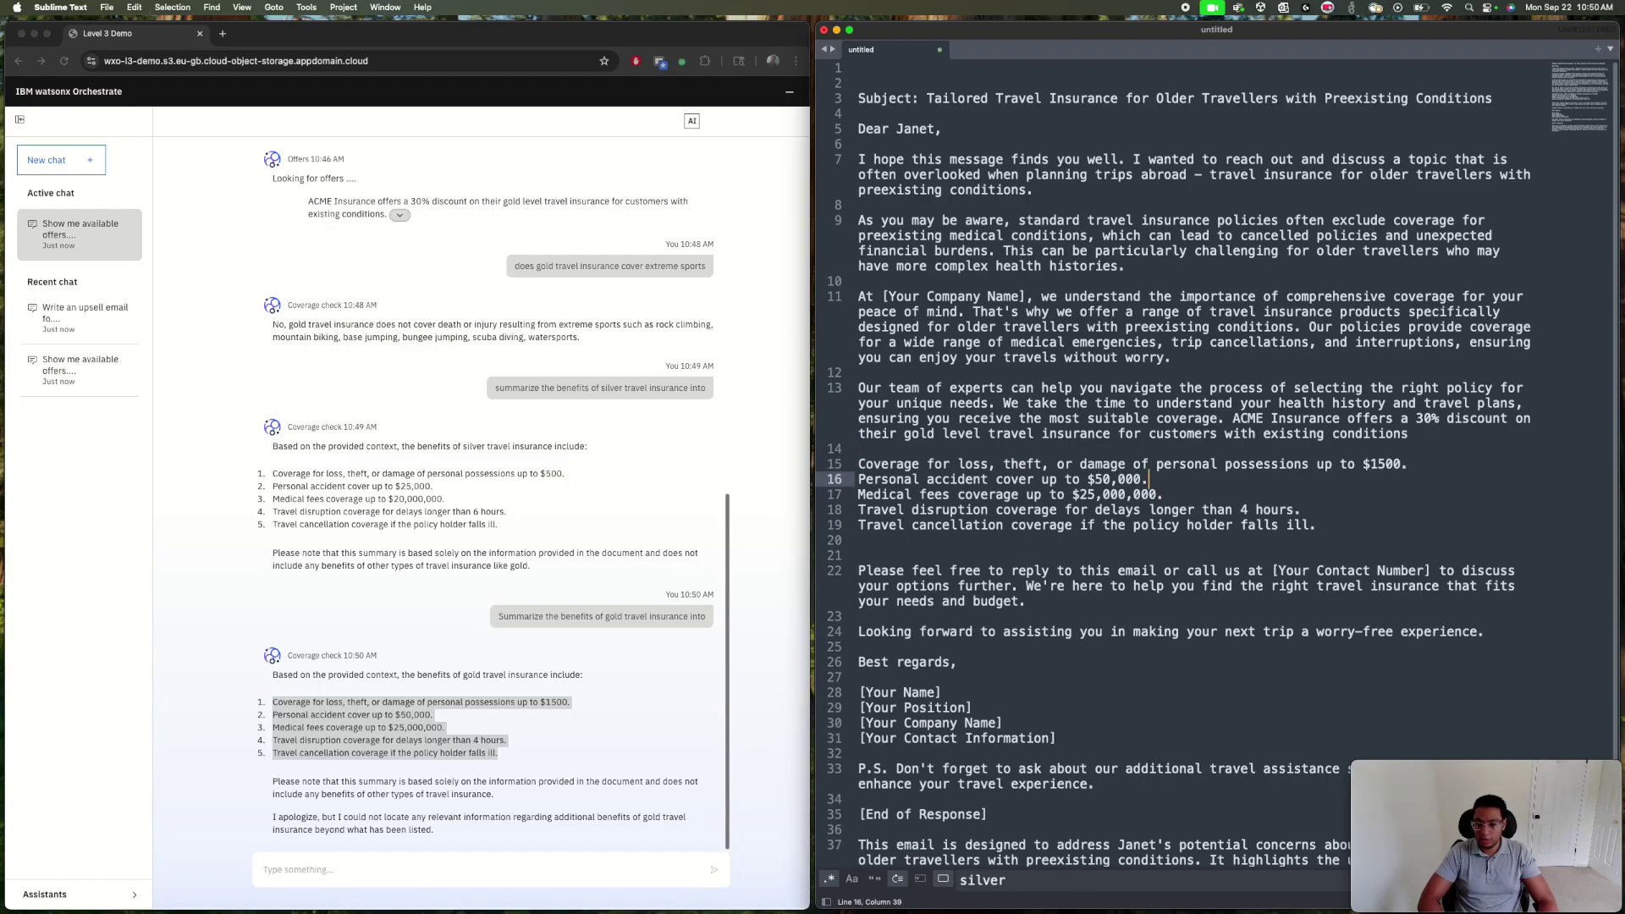
{"action": "key", "text": "super+Left"}
{"action": "type", "text": "-"}
Step: Copy the entire draft and replace the email's Content with it in Chrome's recent "Write an upsell email" chat
{"action": "key", "text": "super+a"}
{"action": "key", "text": "super+c"}
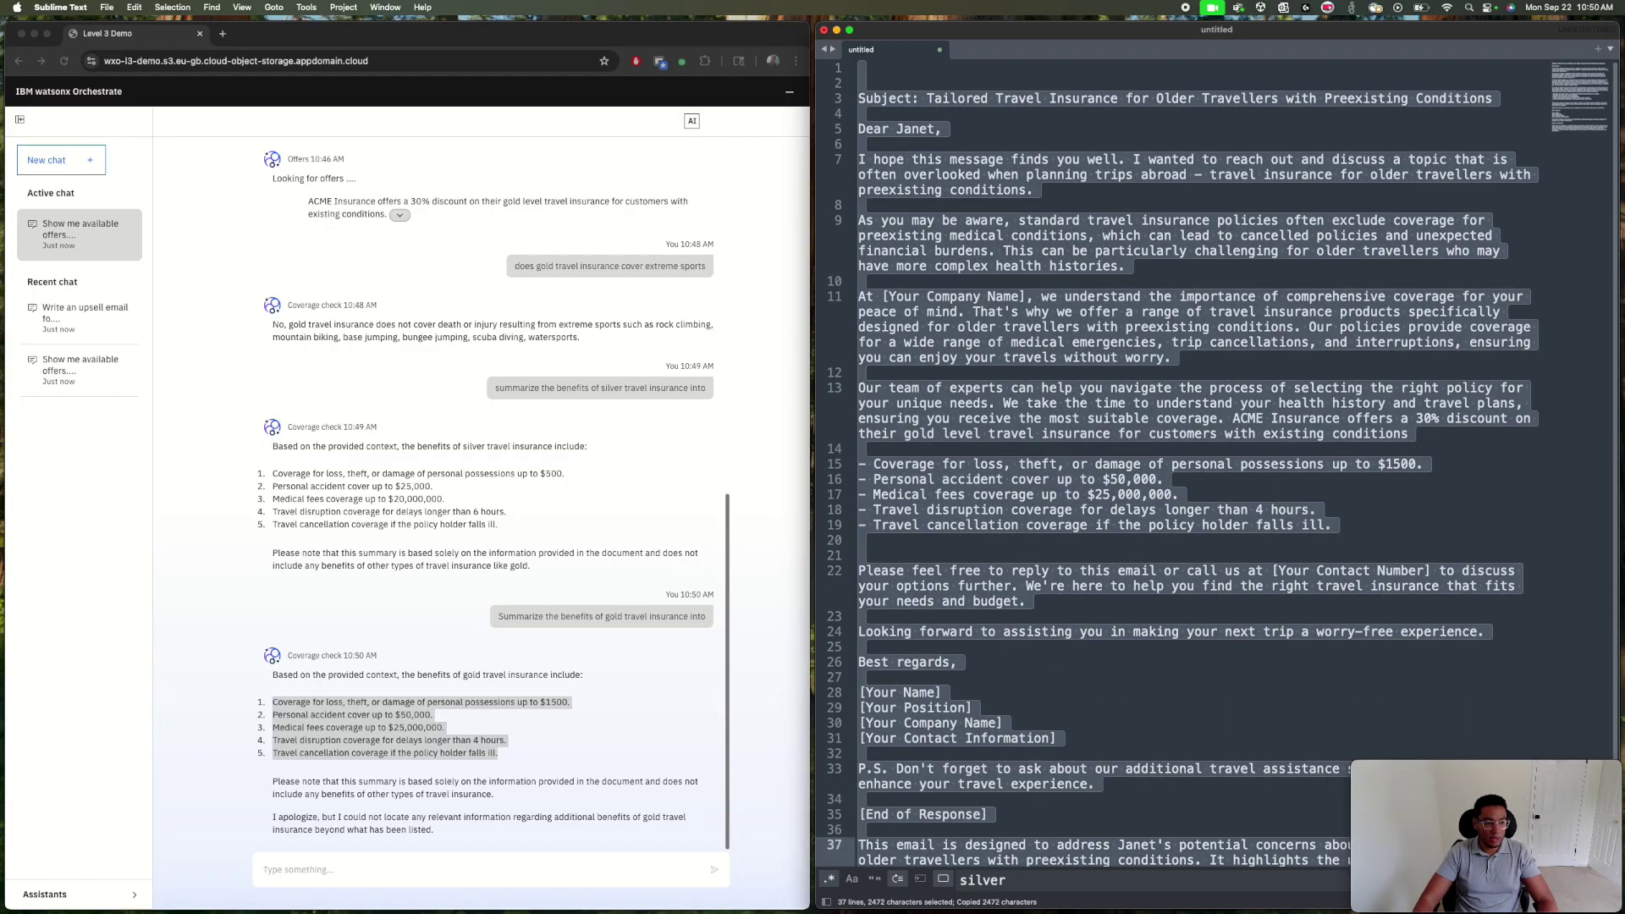
{"action": "left_click", "coordinate": [50, 309]}
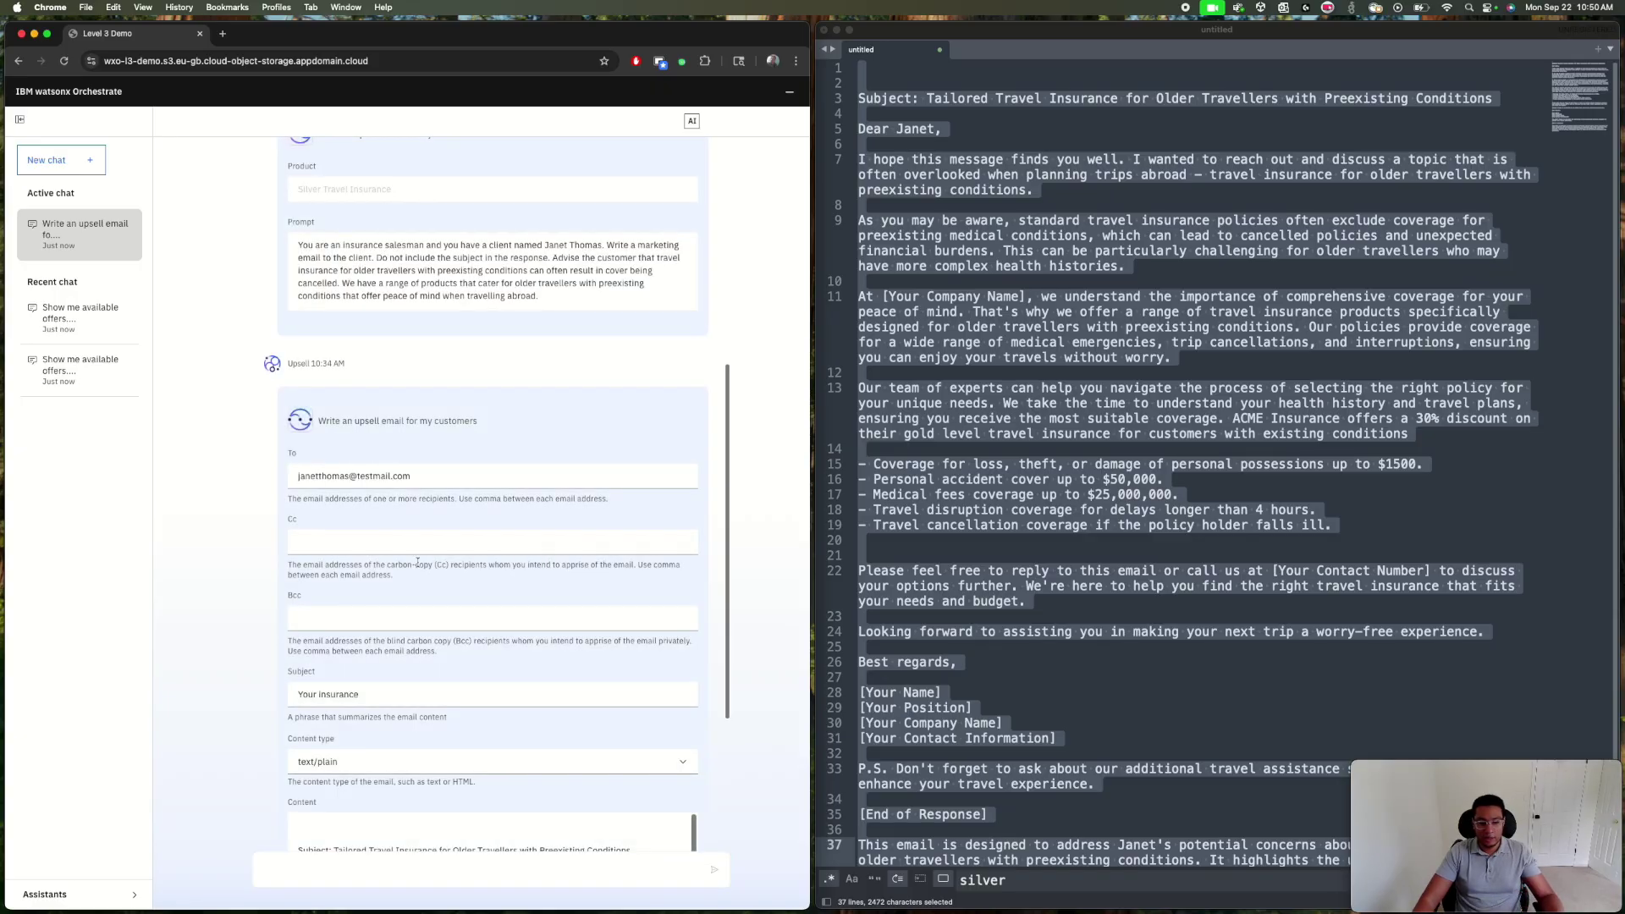
{"action": "scroll", "coordinate": [425, 622], "scroll_direction": "down", "scroll_amount": 5}
{"action": "left_click", "coordinate": [425, 622]}
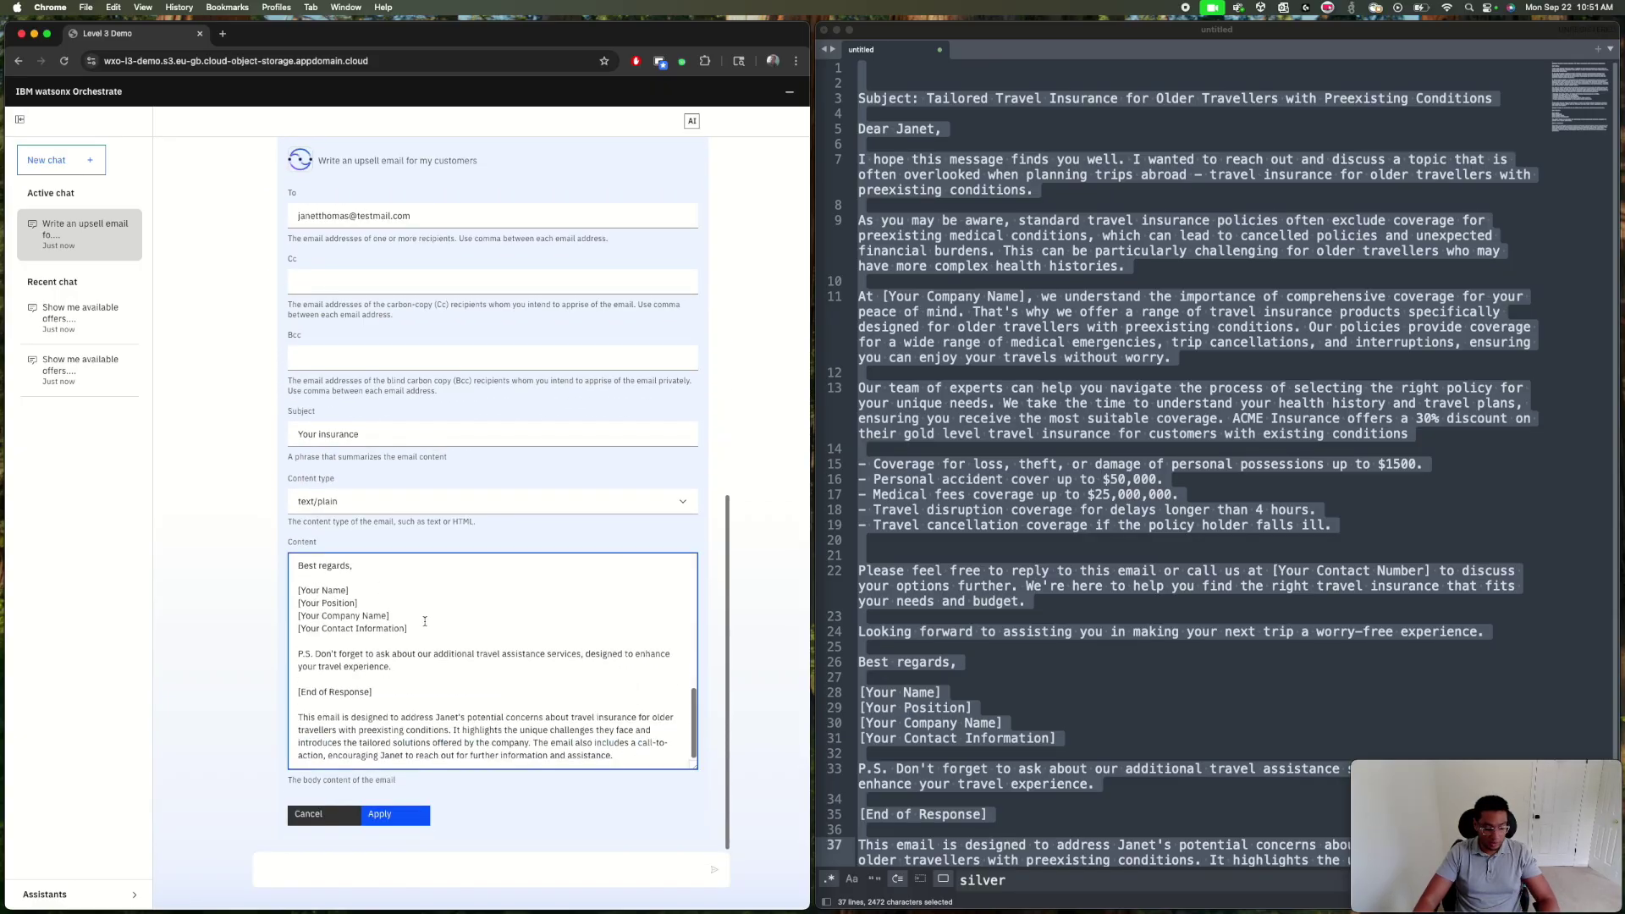
{"action": "key", "text": "cmd+a"}
{"action": "key", "text": "cmd+v"}
Step: Apply the upsell email form to send the email, and review the submitted form
{"action": "left_click", "coordinate": [395, 815]}
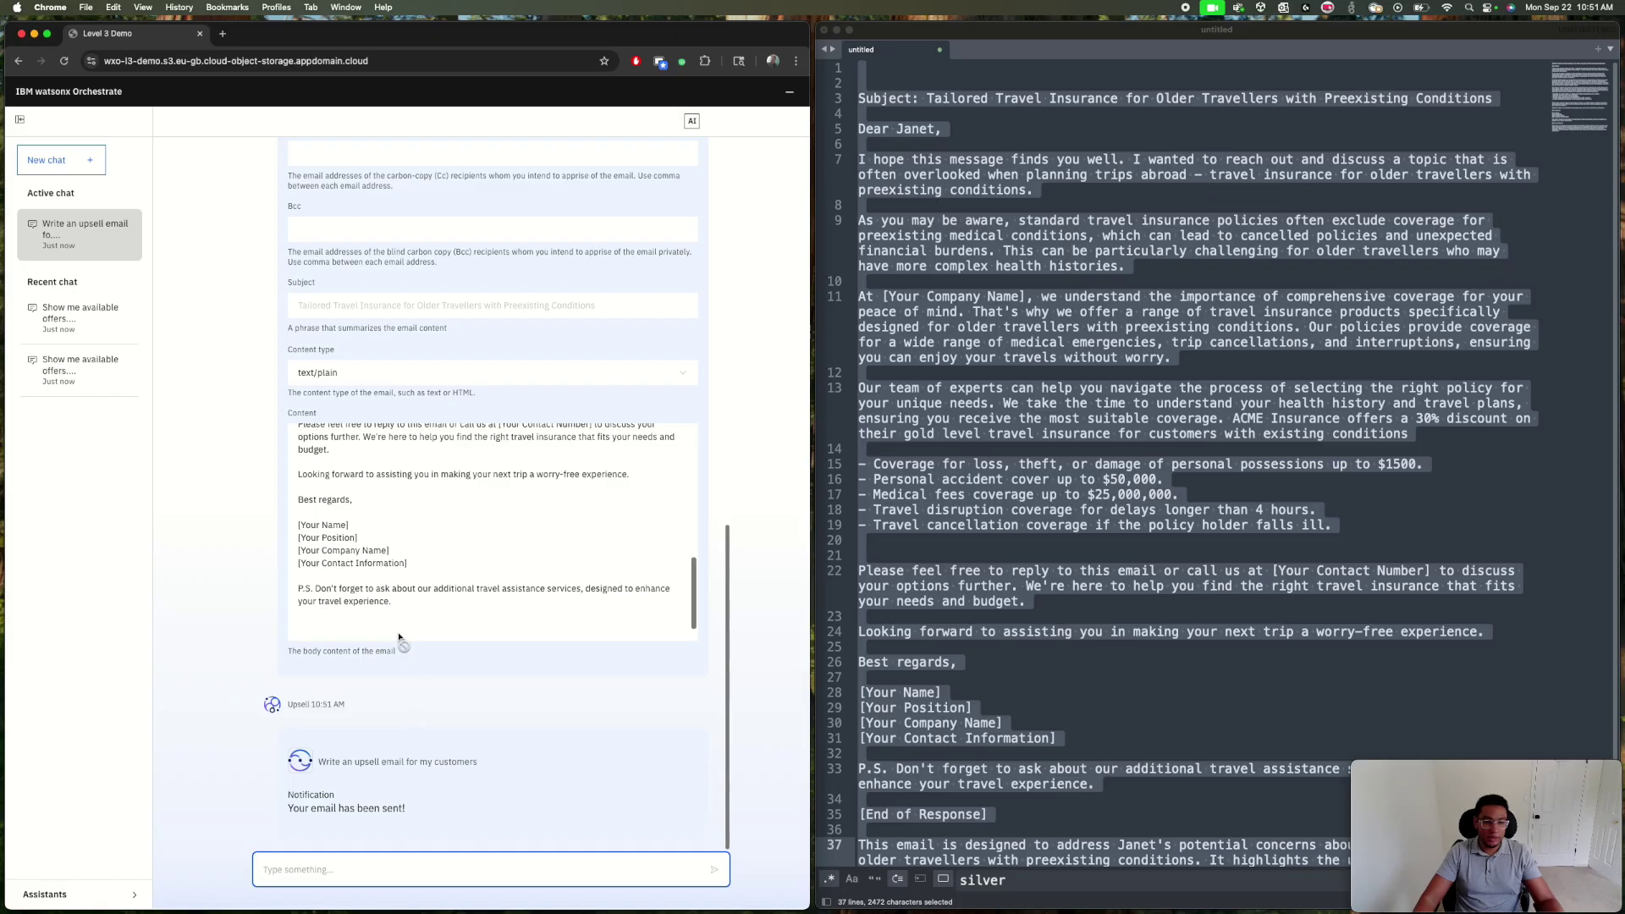
{"action": "scroll", "coordinate": [400, 608], "scroll_direction": "up", "scroll_amount": 5}
{"action": "scroll", "coordinate": [485, 576], "scroll_direction": "down", "scroll_amount": 5}
{"action": "scroll", "coordinate": [706, 548], "scroll_direction": "up", "scroll_amount": 5}
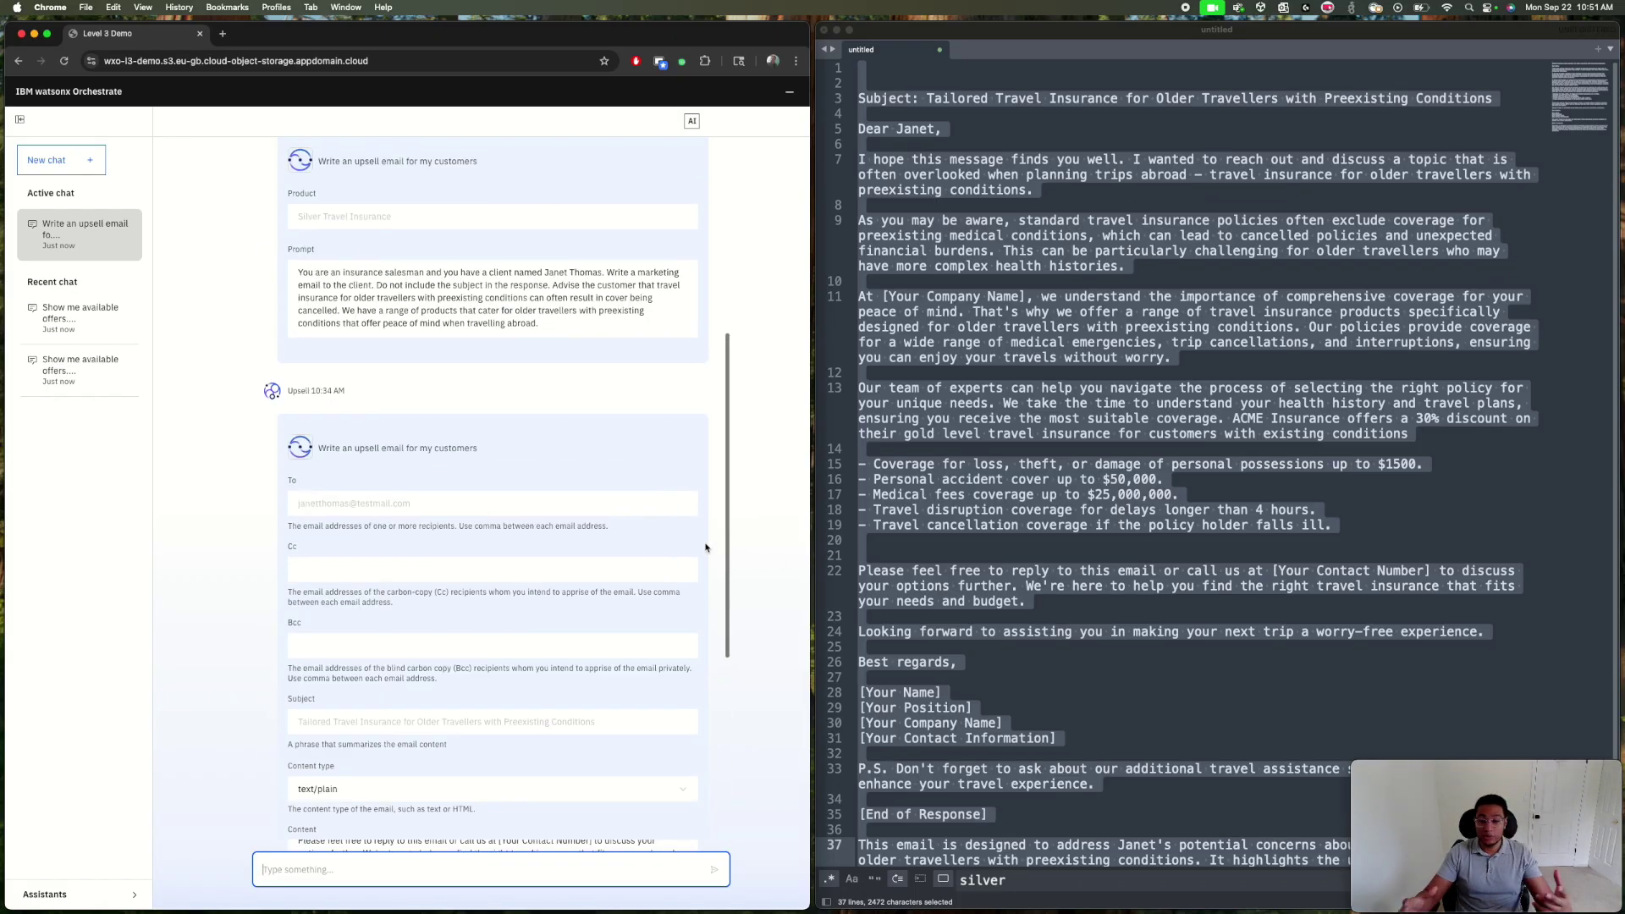